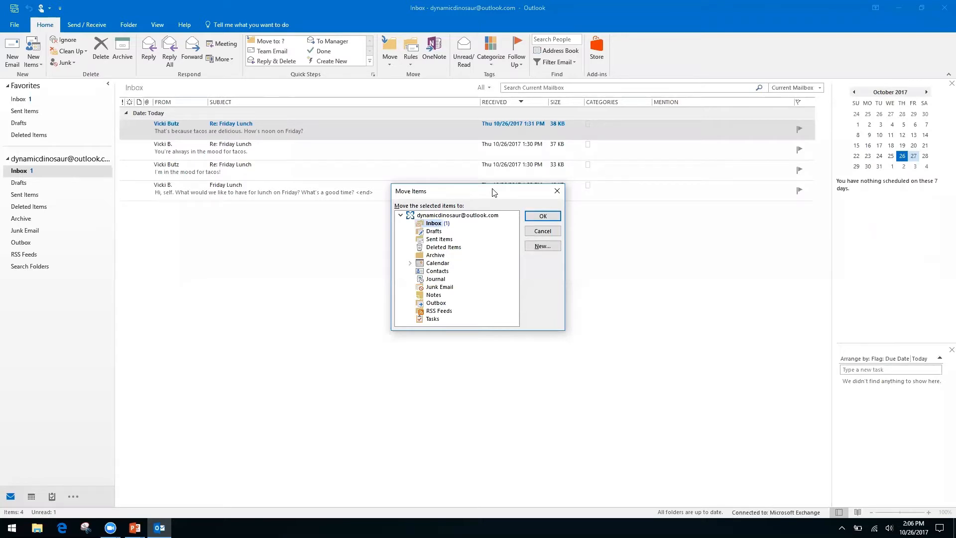
# - Dismiss the Move Items dialog without moving the Friday Lunch messages, then switch to the Keyboard Shortcuts slide
pyautogui.press('Down')
pyautogui.press('Down')
pyautogui.press('Down')
pyautogui.press('Down')
pyautogui.press('Up')
pyautogui.press('Up')
pyautogui.press('Up')
pyautogui.press('Up')
pyautogui.click(551, 196)
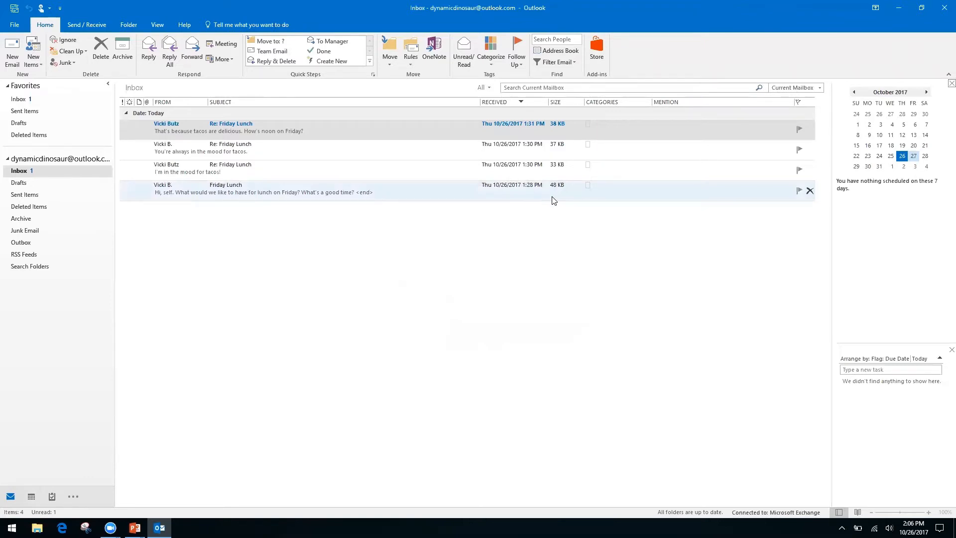
pyautogui.hotkey('alt', 'Tab')
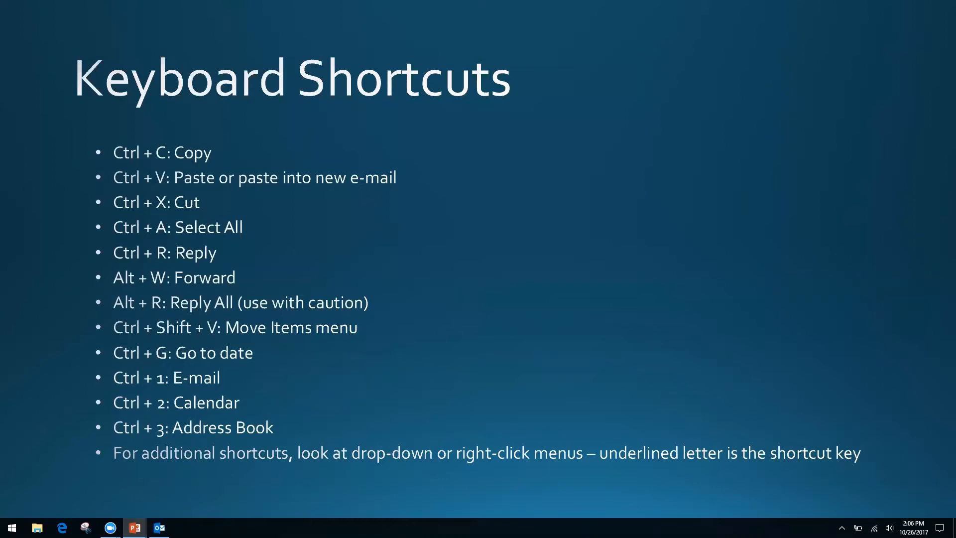
# - Switch from the Keyboard Shortcuts slide back to the Outlook Inbox
pyautogui.hotkey('alt', 'Tab')
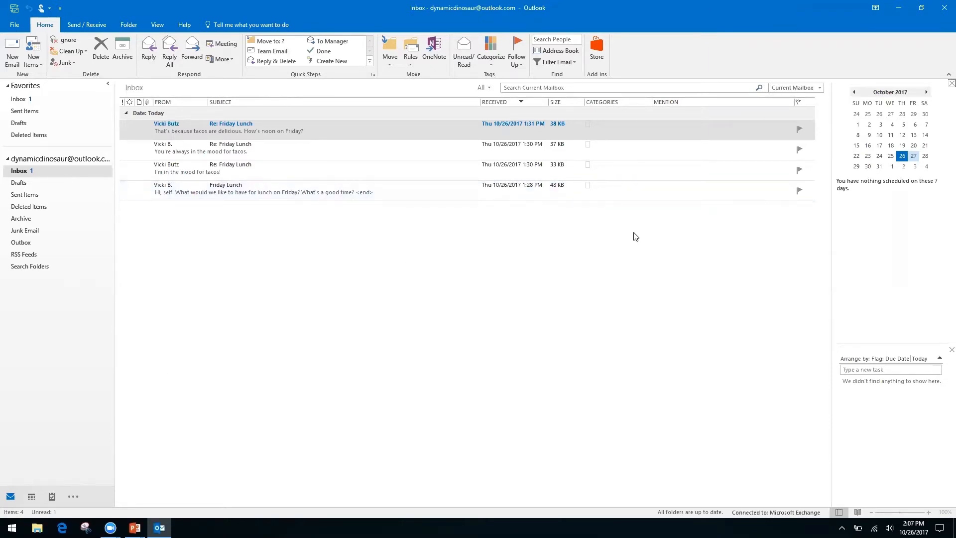
# - Show the October 2017 Calendar in a widened Month view and open Go To Date (Ctrl+G)
pyautogui.hotkey('ctrl', '2')
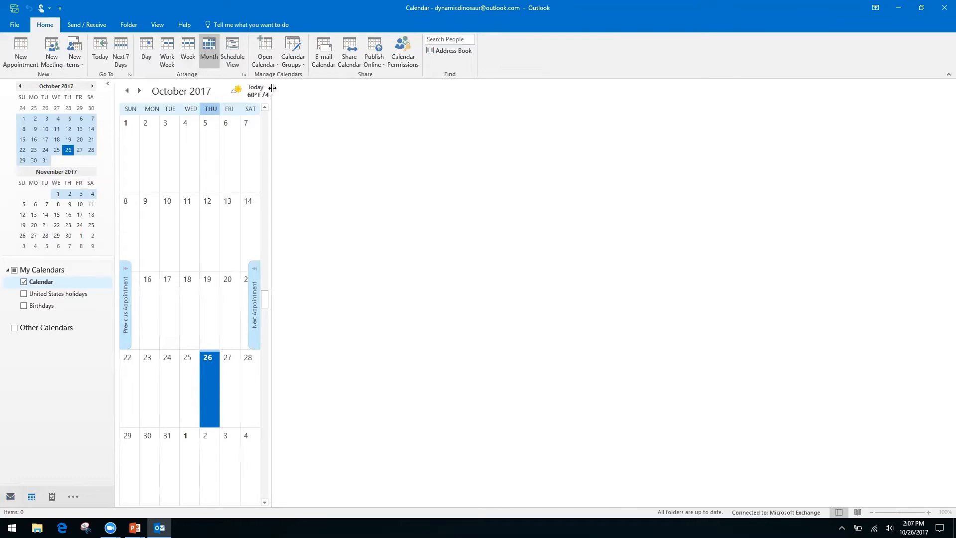
pyautogui.moveTo(267, 95); pyautogui.dragTo(829, 173)
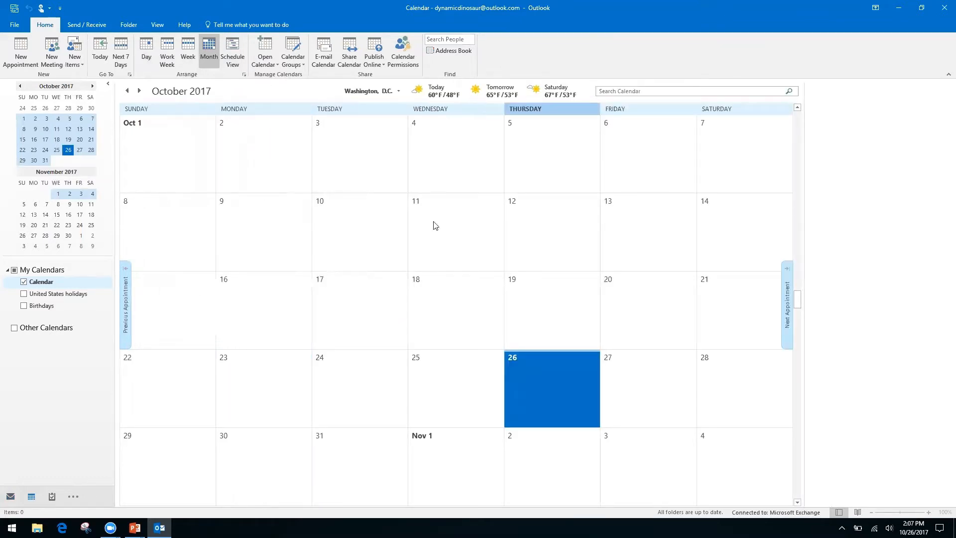
pyautogui.hotkey('ctrl', 'g')
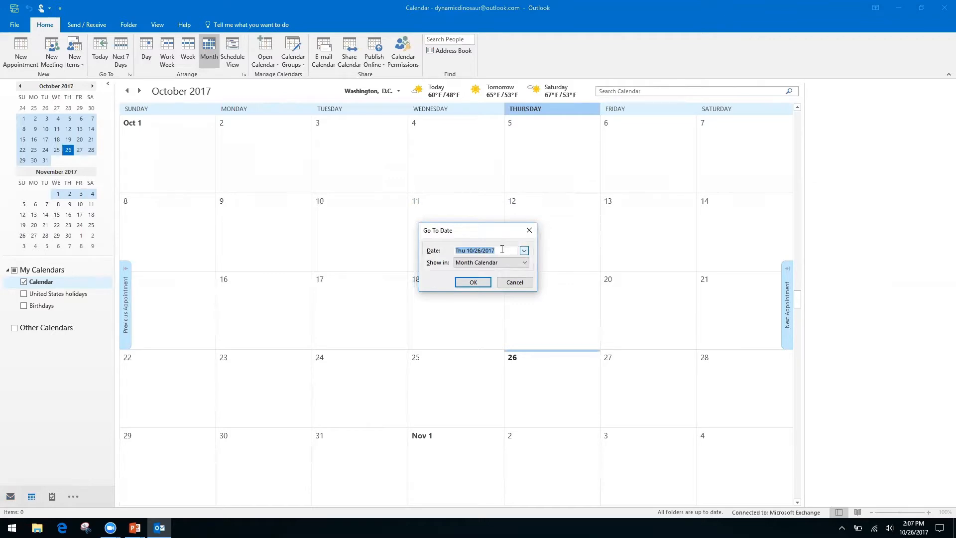
# - Jump the calendar to 11/2/17, then page forward four months to March 2018
pyautogui.write('11/2/17')
pyautogui.press('Return')
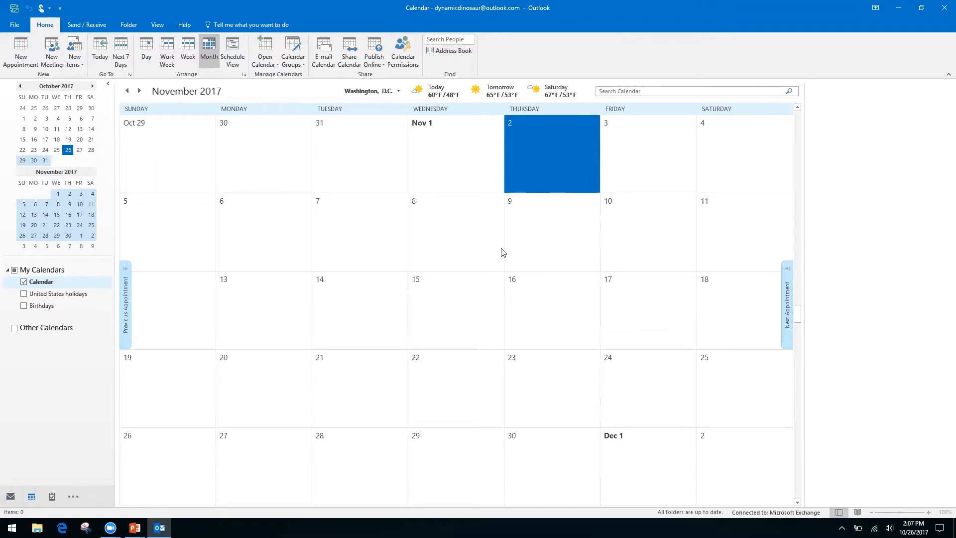
pyautogui.click(92, 87)
pyautogui.click(92, 87)
pyautogui.click(92, 86)
pyautogui.click(93, 86)
pyautogui.click(93, 86)
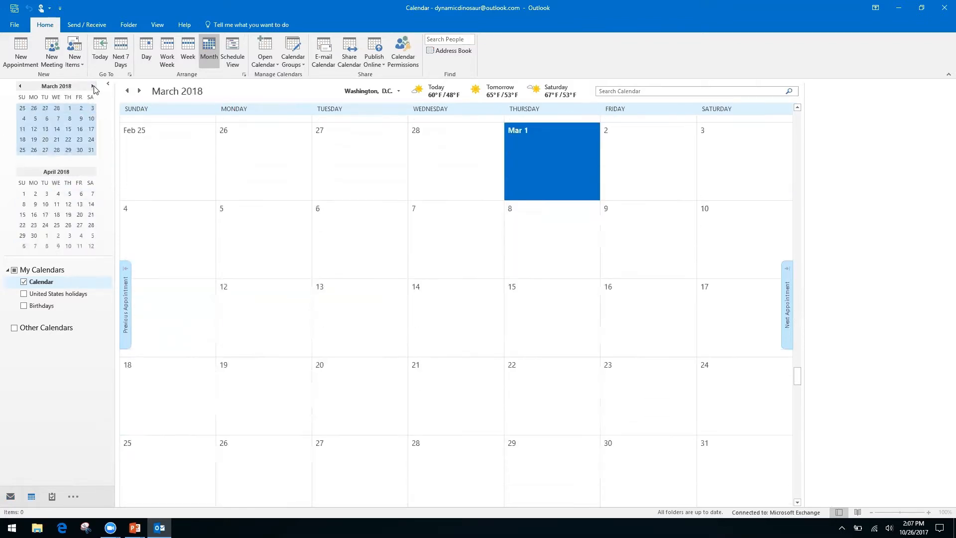
# - Page back four months to October 2017 and switch to the Keyboard Shortcuts slide
pyautogui.click(19, 87)
pyautogui.click(19, 87)
pyautogui.click(19, 87)
pyautogui.click(19, 88)
pyautogui.click(20, 88)
pyautogui.click(19, 87)
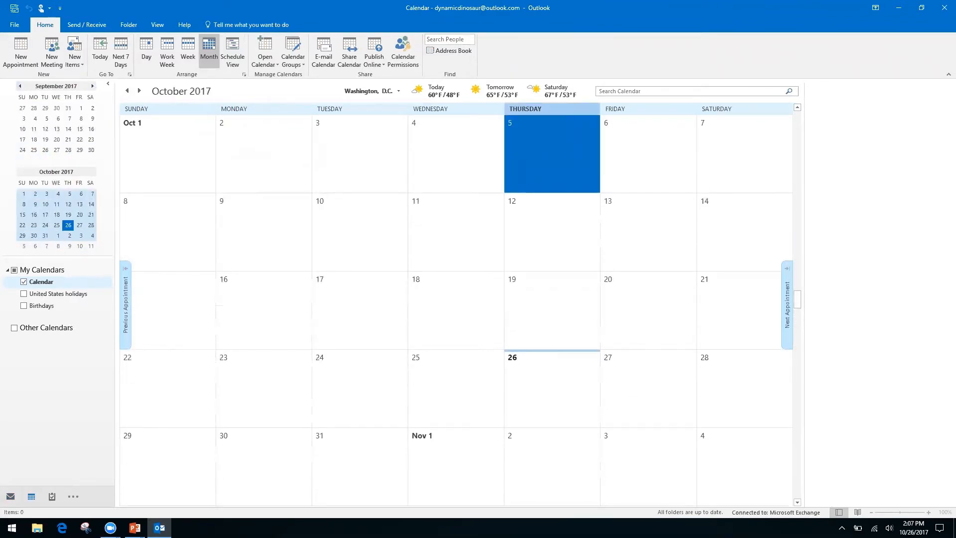
pyautogui.hotkey('alt', 'Tab')
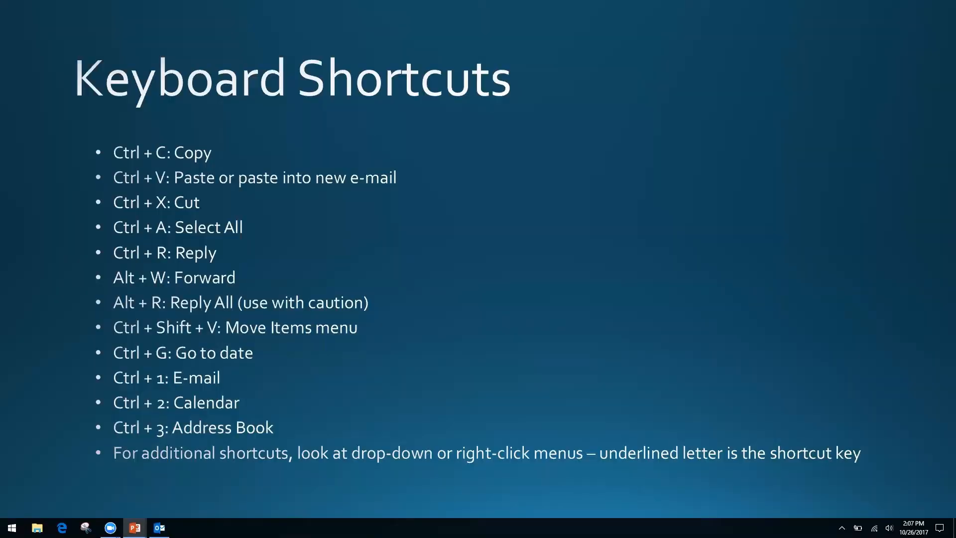
# - Return from the PowerPoint slide to Outlook's October 2017 Month view
pyautogui.hotkey('alt', 'Tab')
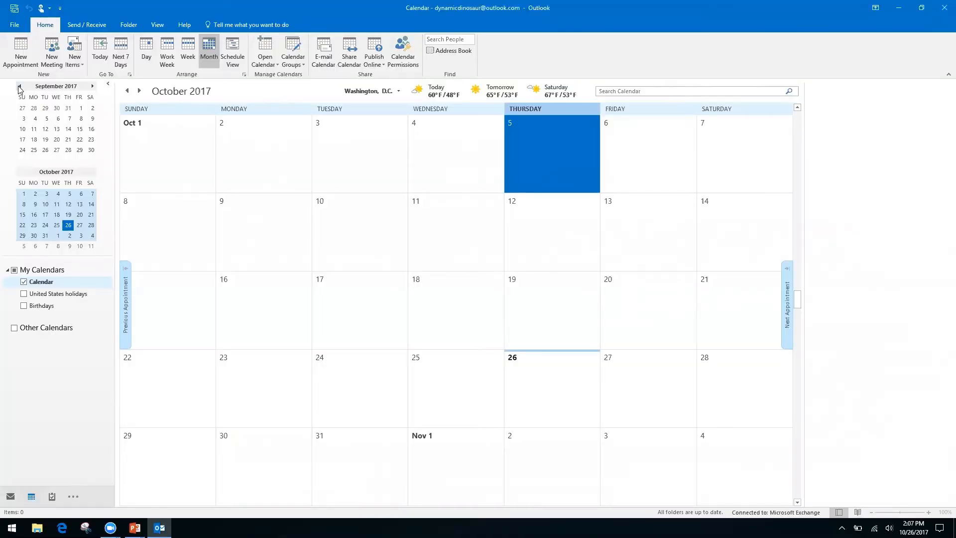
# - Cycle from Mail (Ctrl+1) to Calendar (Ctrl+2), ending on the empty Contacts list (Ctrl+3)
pyautogui.hotkey('ctrl', '1')
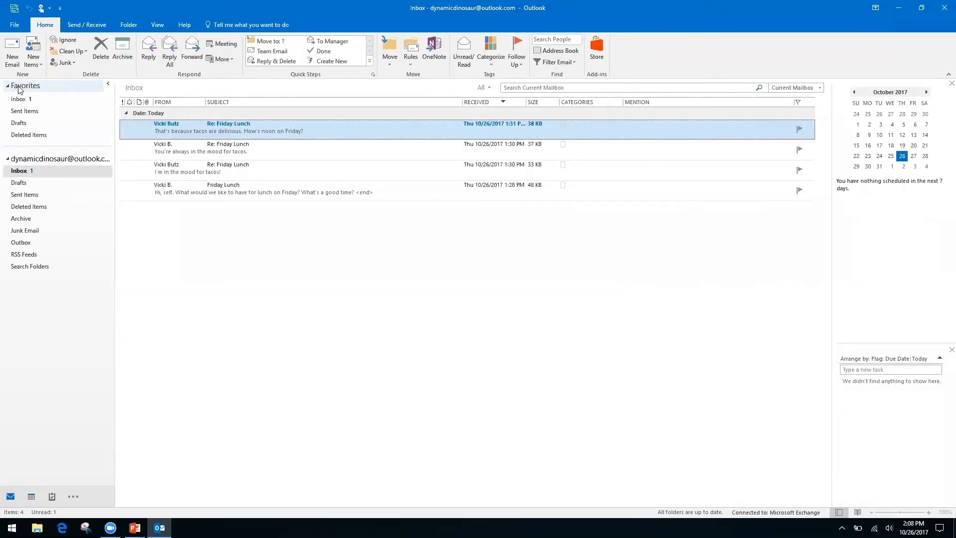
pyautogui.hotkey('ctrl', '2')
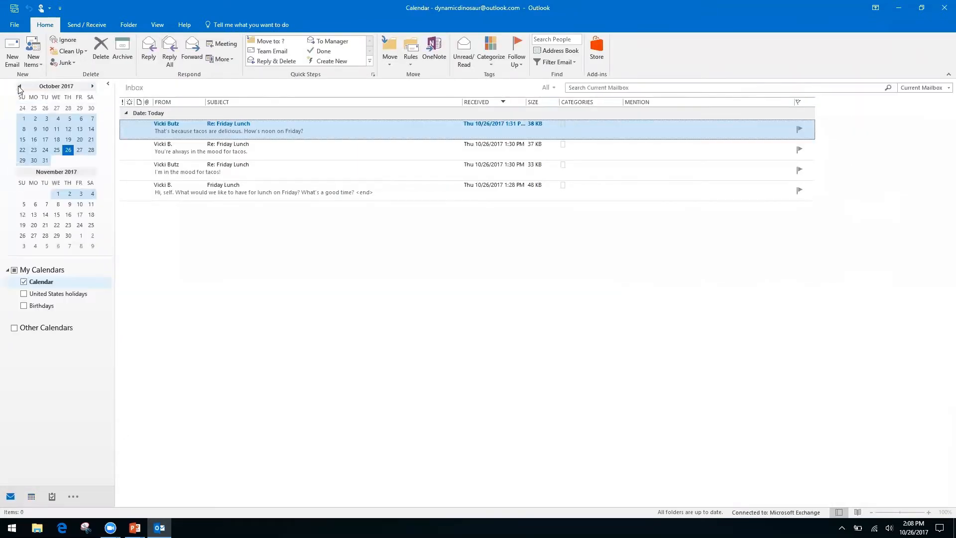
pyautogui.hotkey('ctrl', '3')
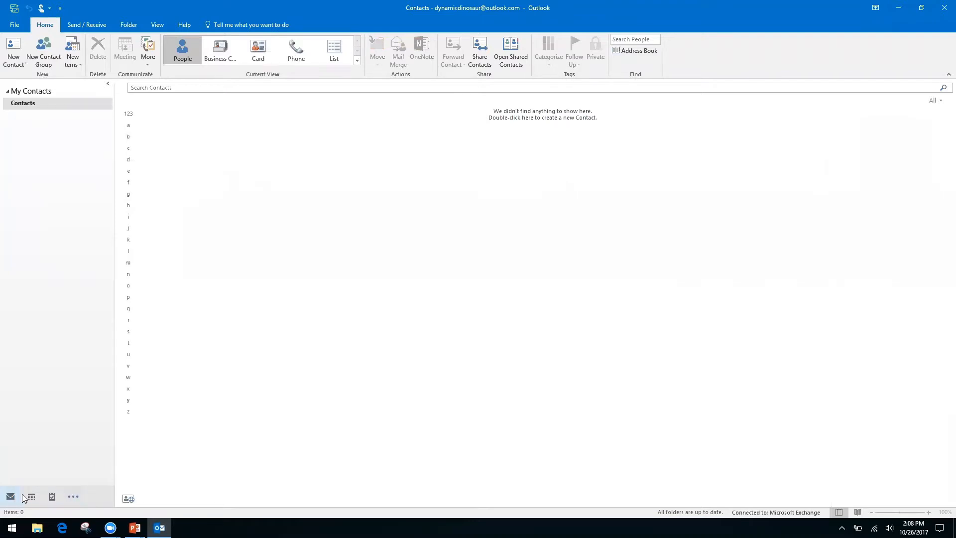
# - Peek at the extra modules list, then cycle Mail, Calendar, Contacts and Notes, ending on the Inbox
pyautogui.click(76, 498)
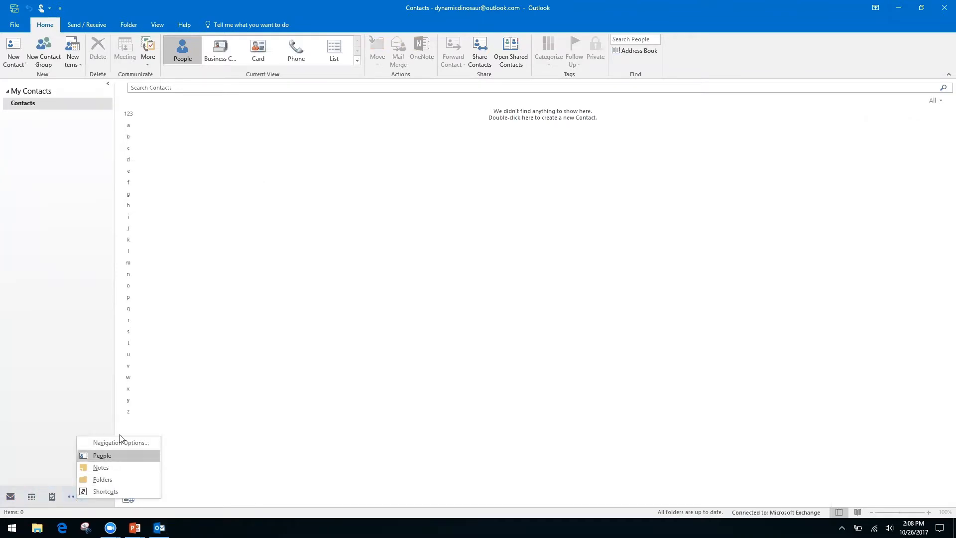
pyautogui.click(36, 414)
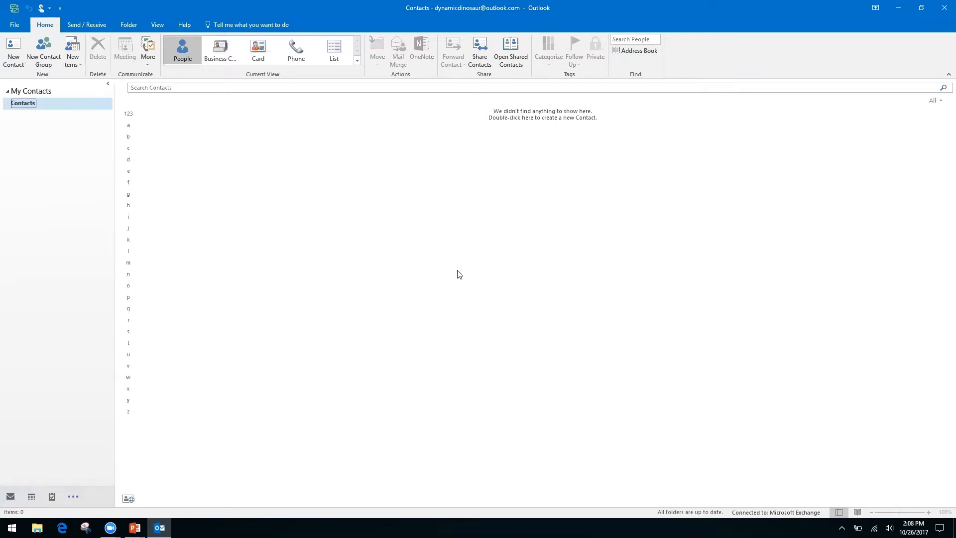
pyautogui.hotkey('ctrl', '1')
pyautogui.hotkey('ctrl', '2')
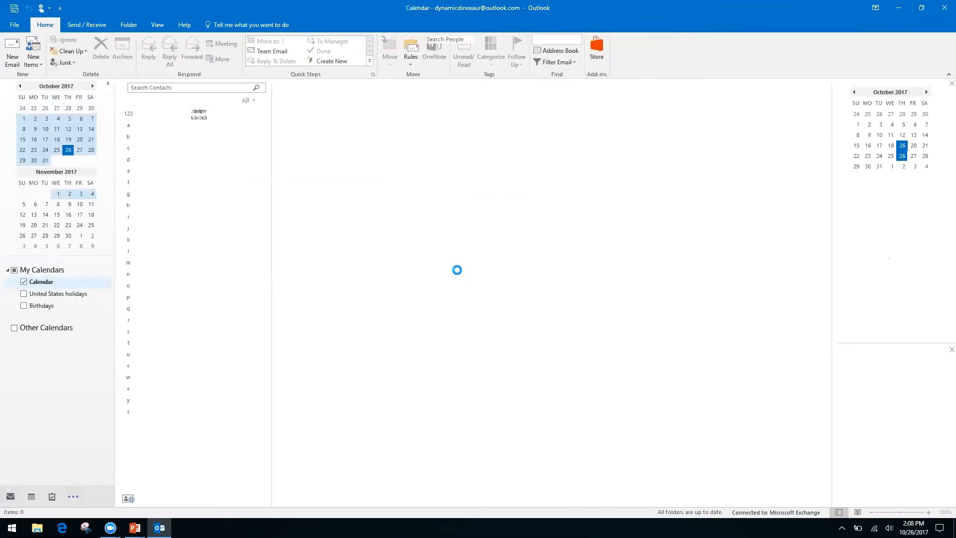
pyautogui.hotkey('ctrl', '3')
pyautogui.hotkey('ctrl', '5')
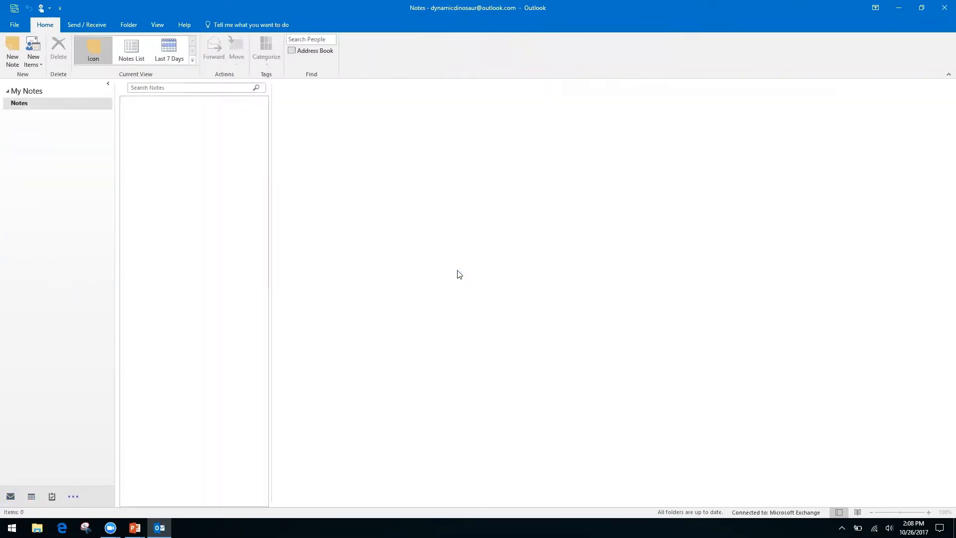
pyautogui.hotkey('ctrl', '1')
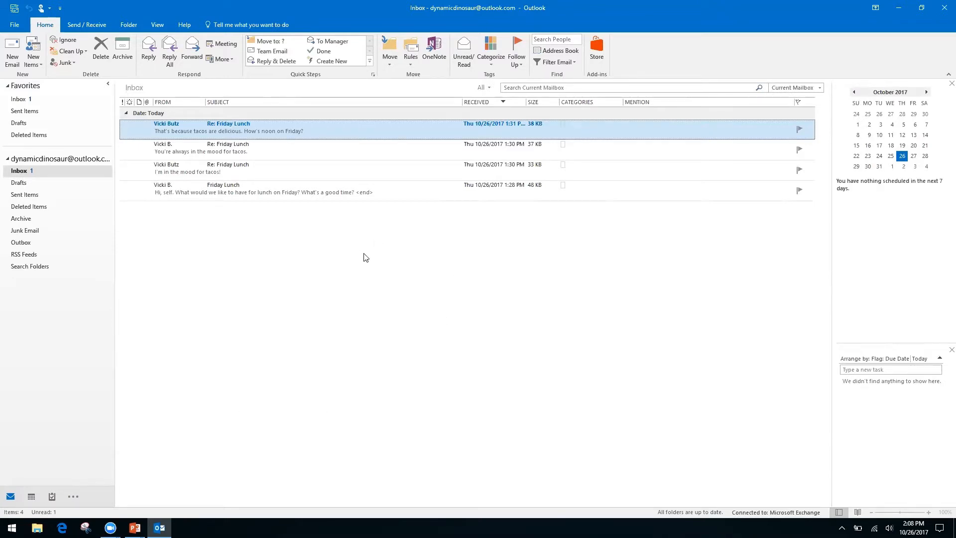
# - Glance at the shortcuts slide, then open the context menu of the newest Re: Friday Lunch message
pyautogui.hotkey('alt', 'Tab')
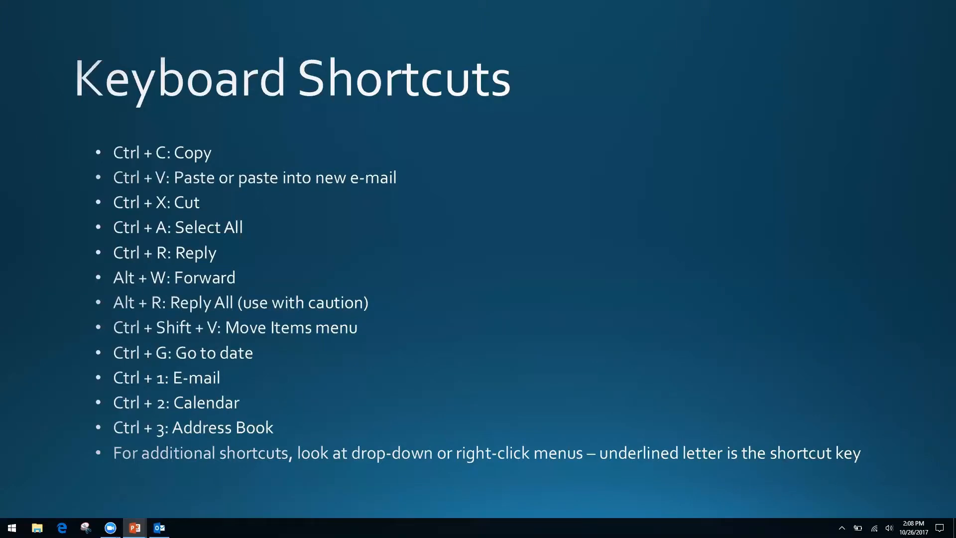
pyautogui.hotkey('alt', 'Tab')
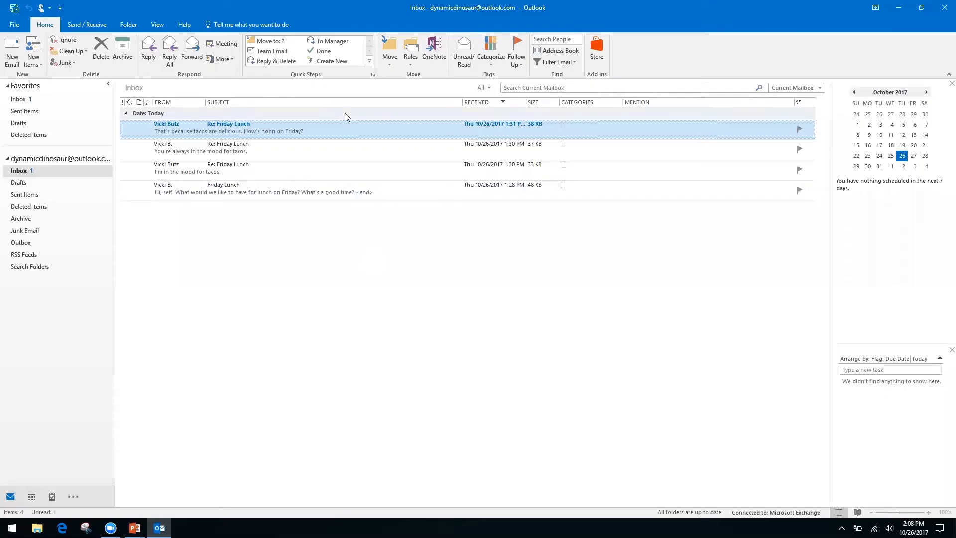
pyautogui.rightClick(348, 134)
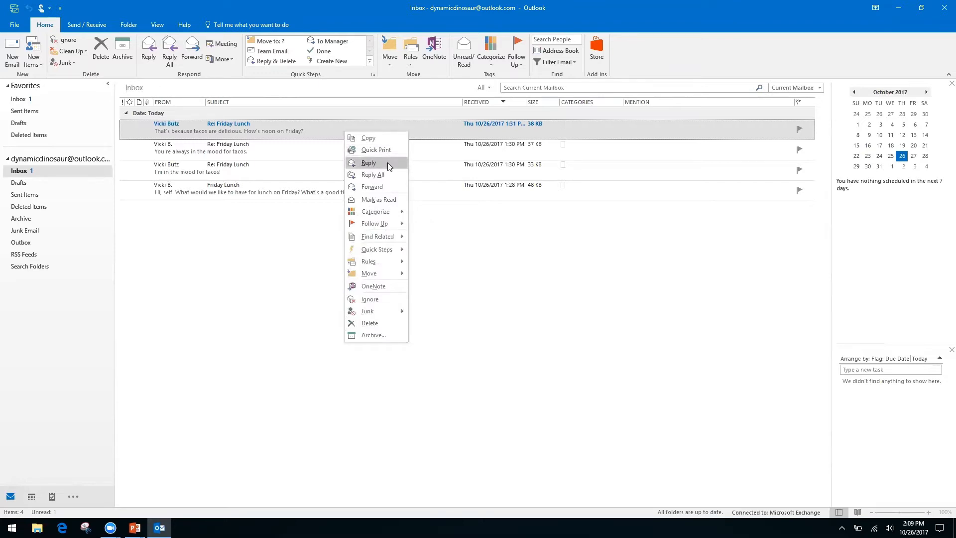
pyautogui.rightClick(456, 242)
pyautogui.click(366, 218)
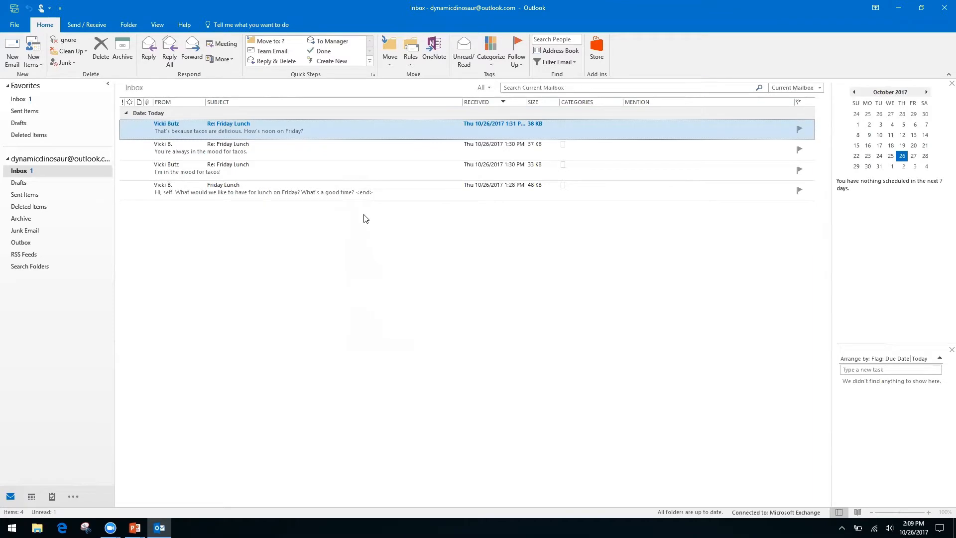
pyautogui.rightClick(341, 125)
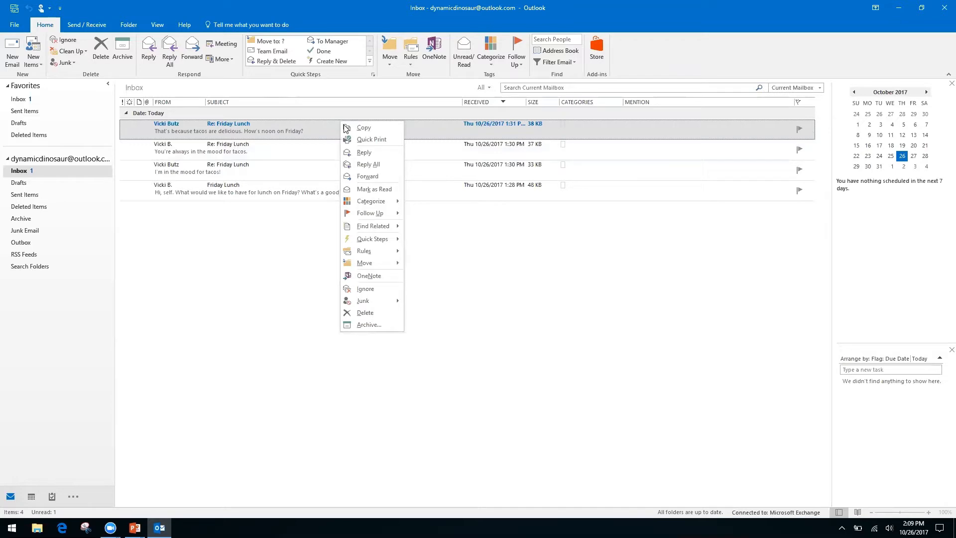
pyautogui.click(489, 264)
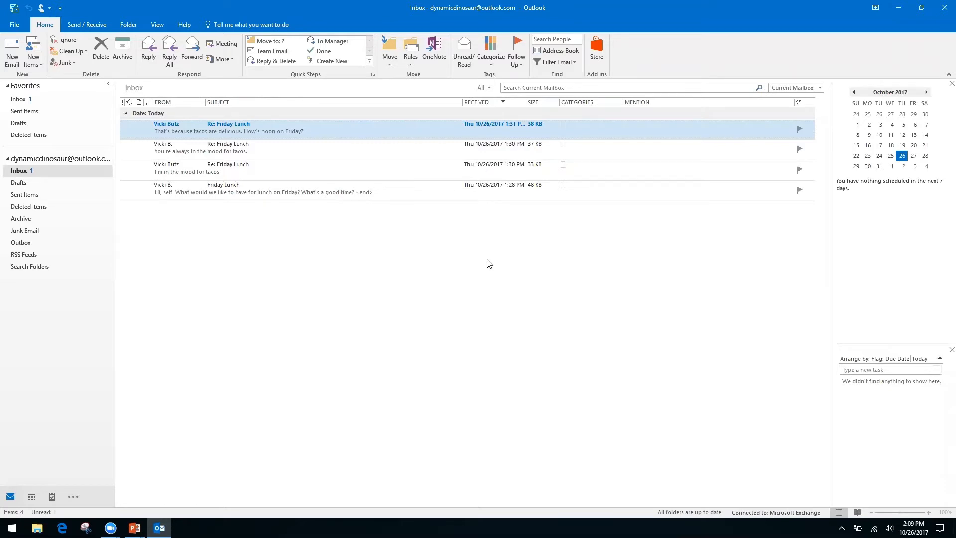
# - Advance the slide show to the Productivity & Calendars title slide, then return to Outlook's Inbox
pyautogui.hotkey('alt', 'Tab')
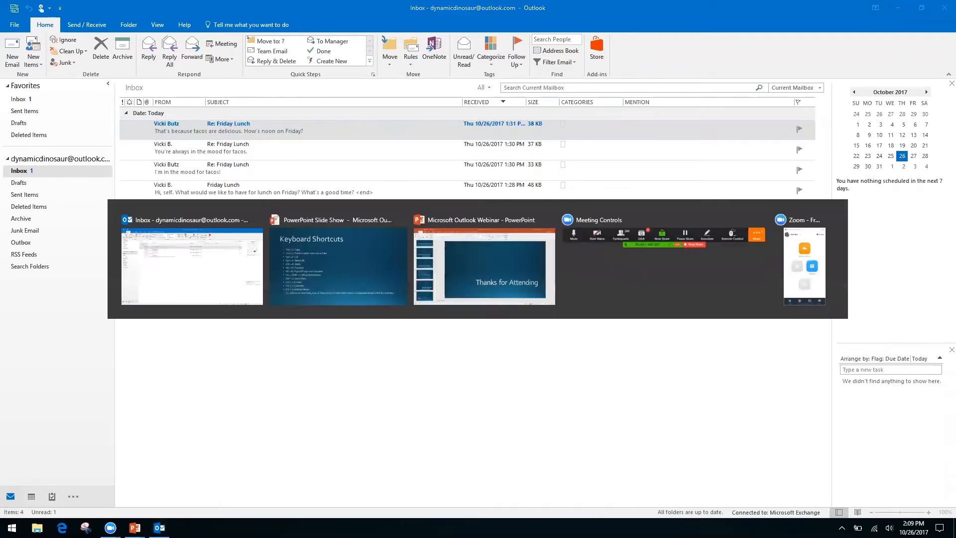
pyautogui.press('Right')
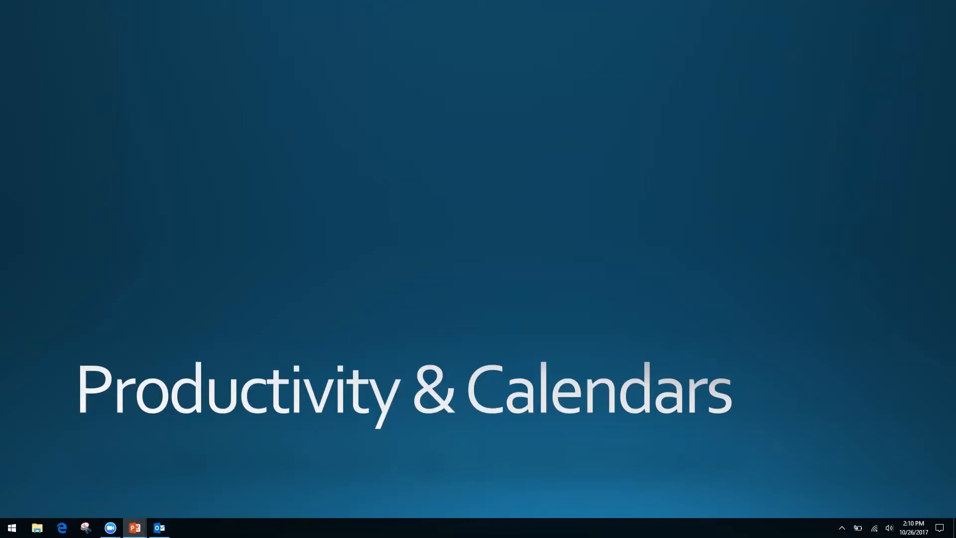
pyautogui.hotkey('alt', 'Tab')
pyautogui.hotkey('alt', 'Tab')
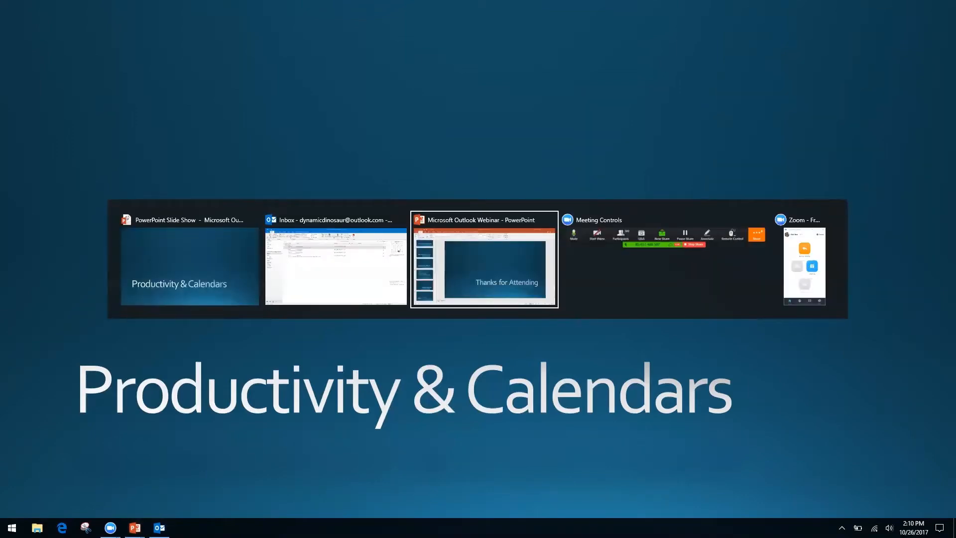
pyautogui.hotkey('alt', 'shift', 'Tab')
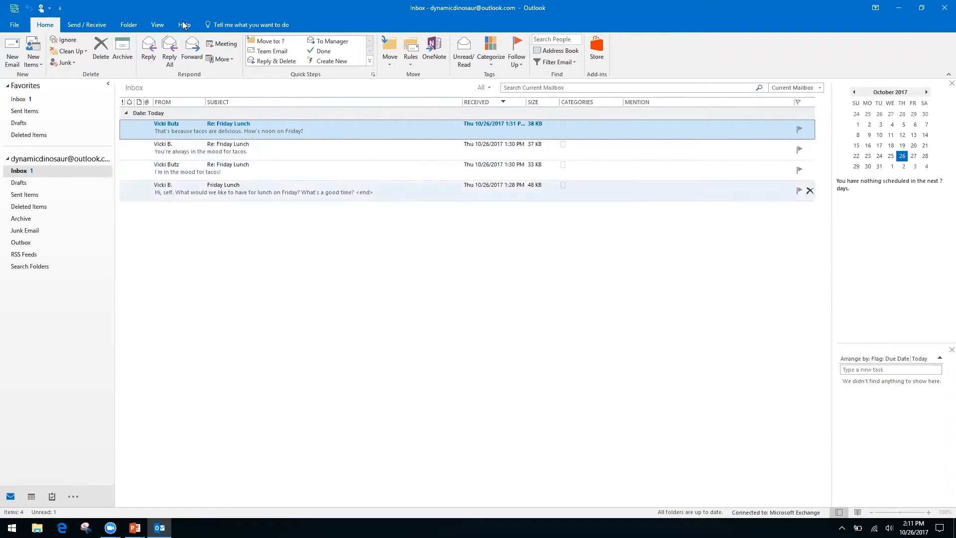
# - Turn on Show as Conversations from the View ribbon for the Inbox
pyautogui.click(158, 25)
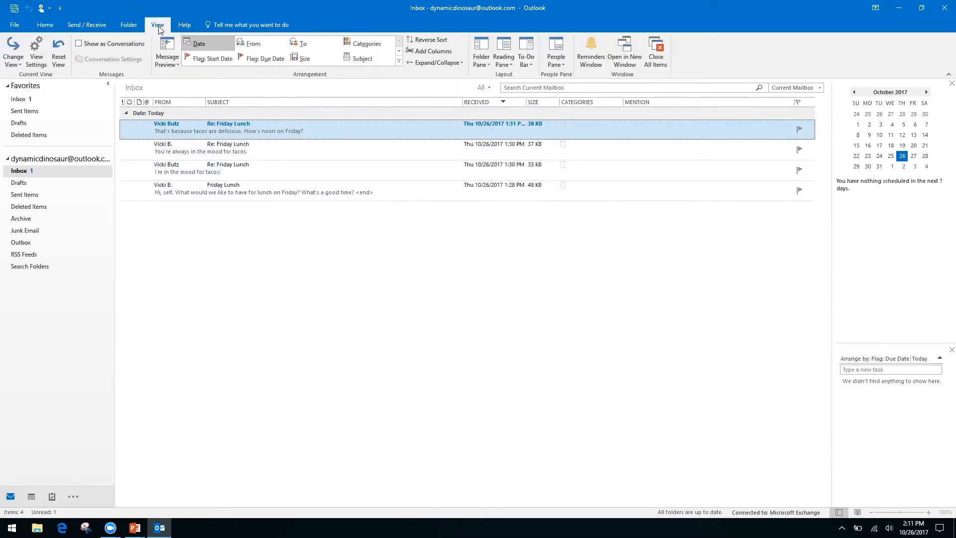
pyautogui.click(79, 45)
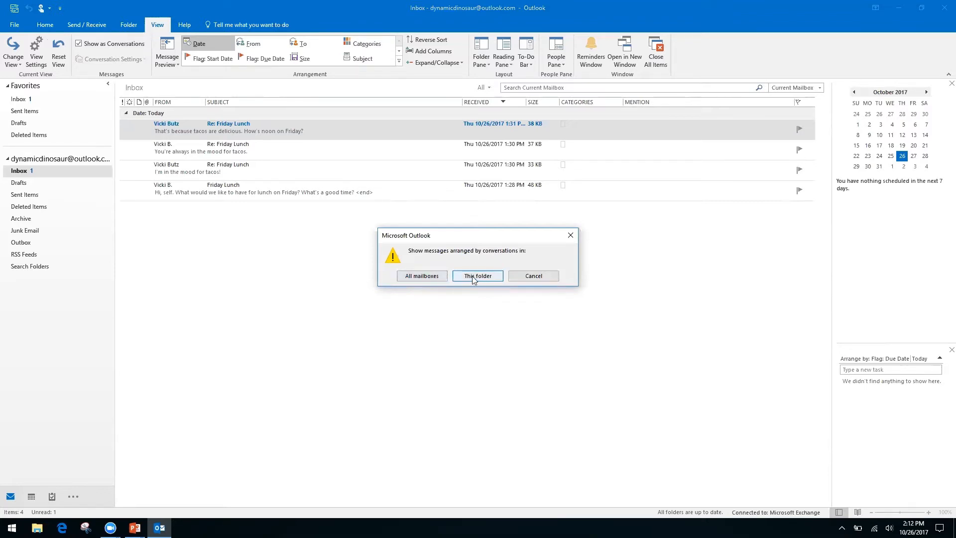
# - Apply conversation grouping to all mailboxes, close the Re: Friday Lunch window, and expand its four-message thread
pyautogui.click(420, 277)
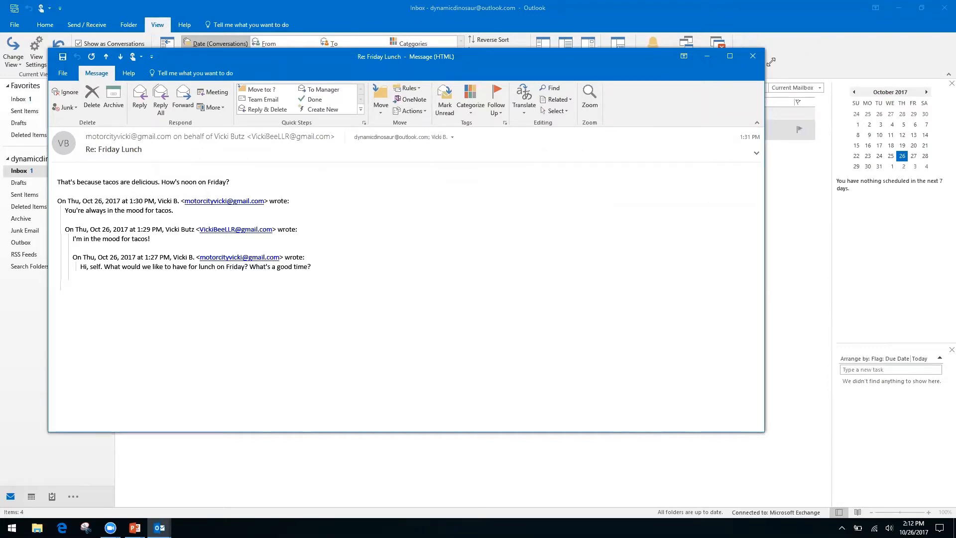
pyautogui.click(752, 56)
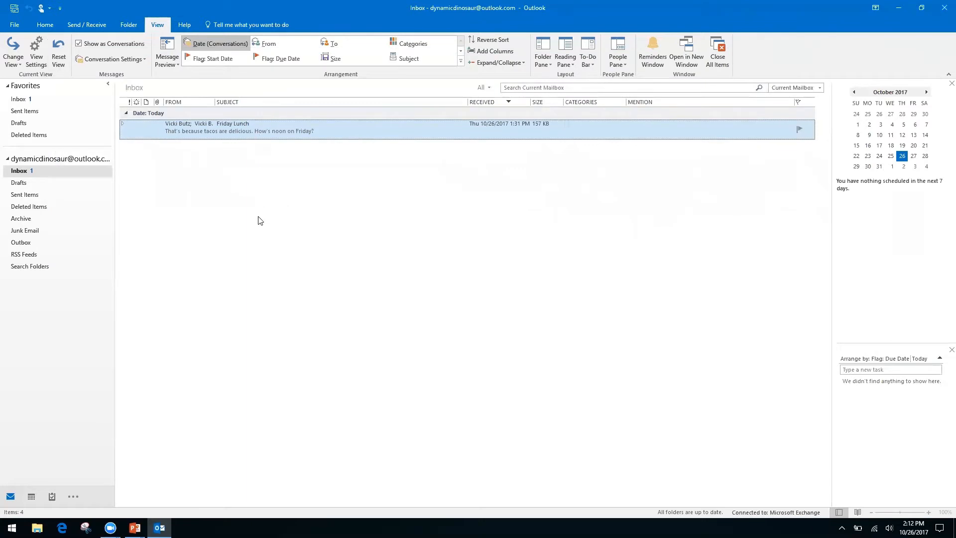
pyautogui.click(121, 124)
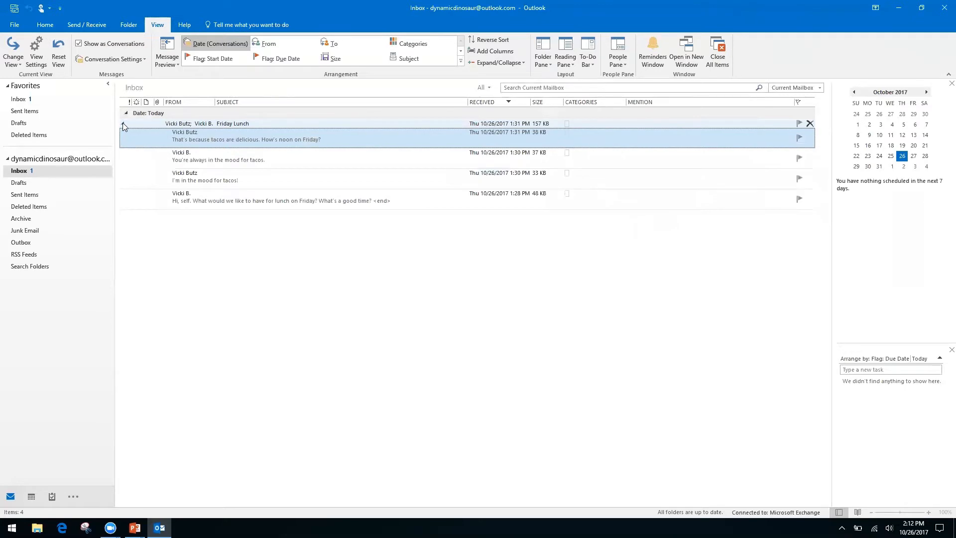
pyautogui.click(122, 123)
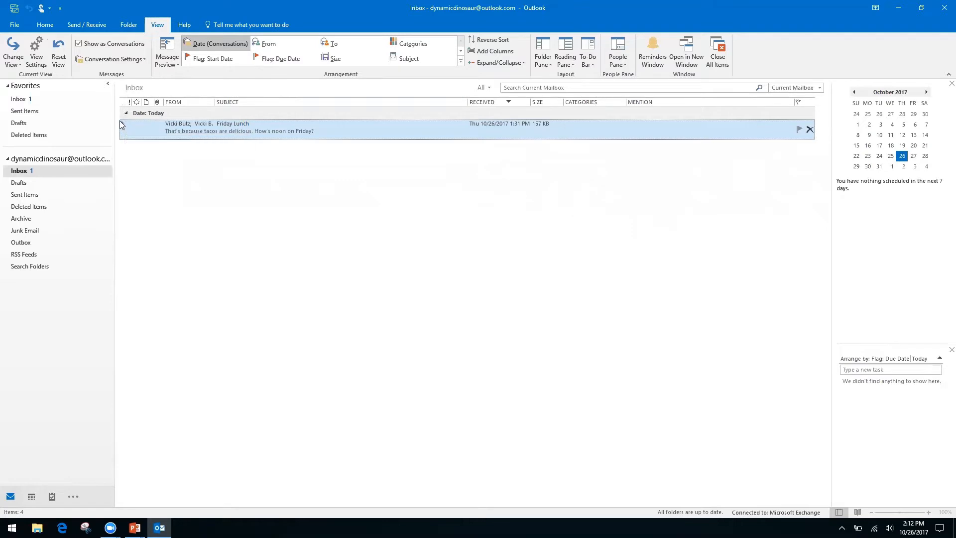
pyautogui.click(123, 125)
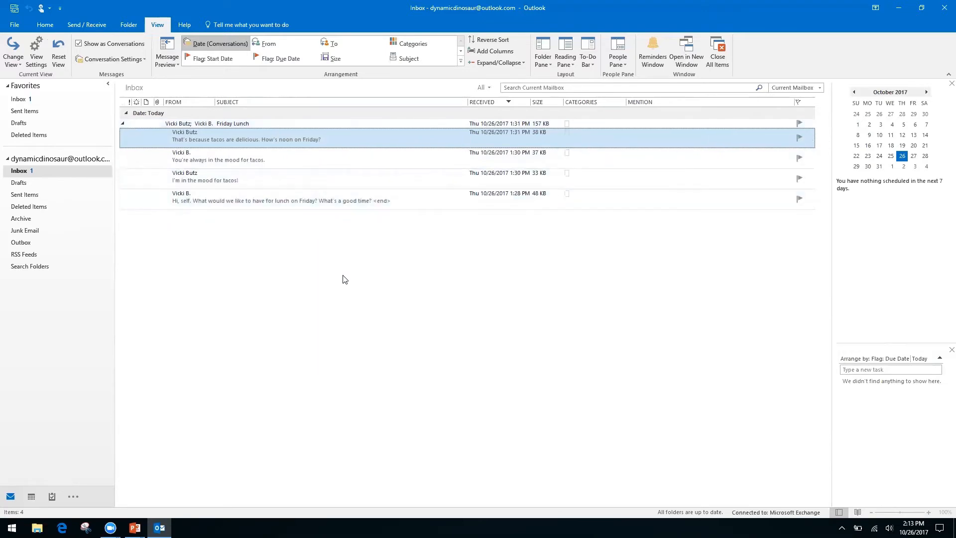
# - Open the oldest Friday Lunch message and reveal its suggested 12:00–12:30 PM Friday, October 27 meeting
pyautogui.doubleClick(316, 196)
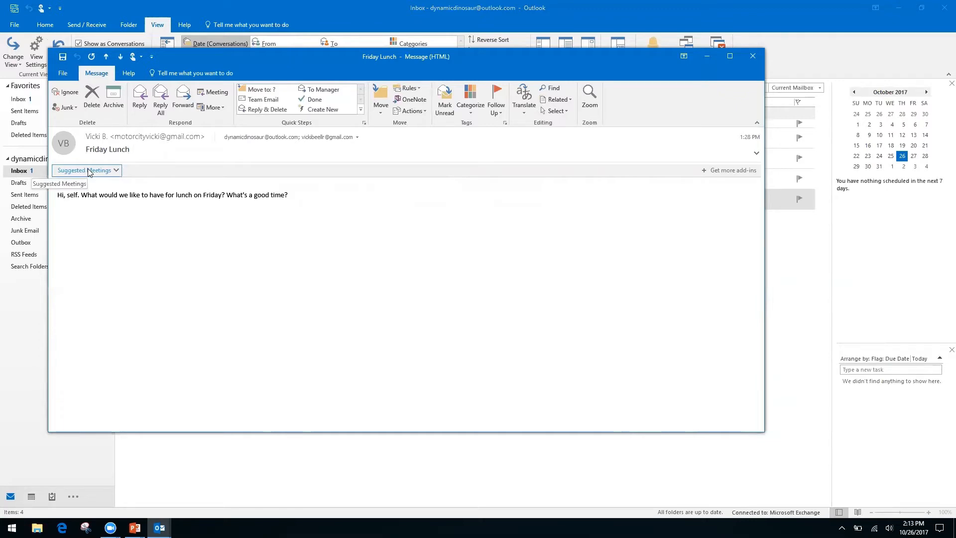
pyautogui.click(115, 171)
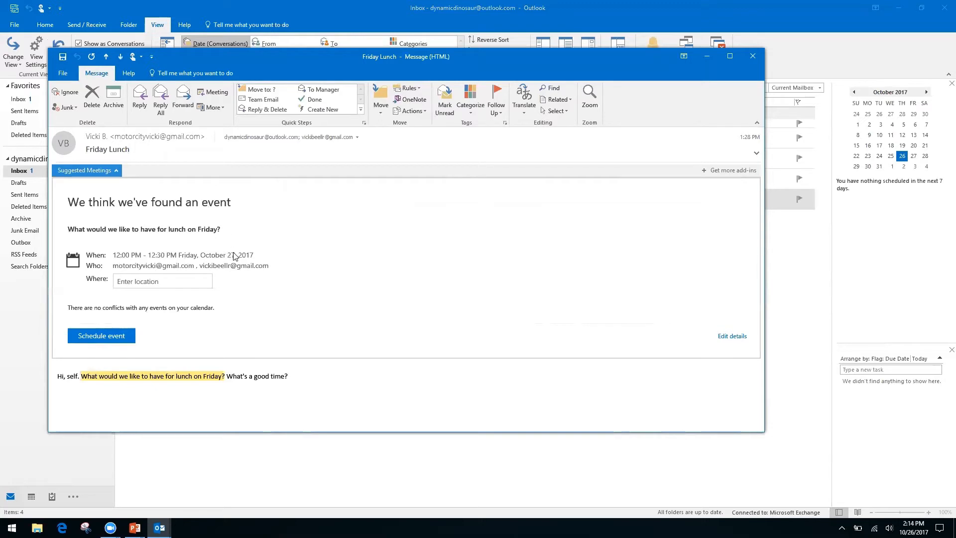
# - Schedule the suggested Friday lunch event with location 'Ihop'
pyautogui.click(161, 281)
pyautogui.write('Ihop')
pyautogui.press('Return')
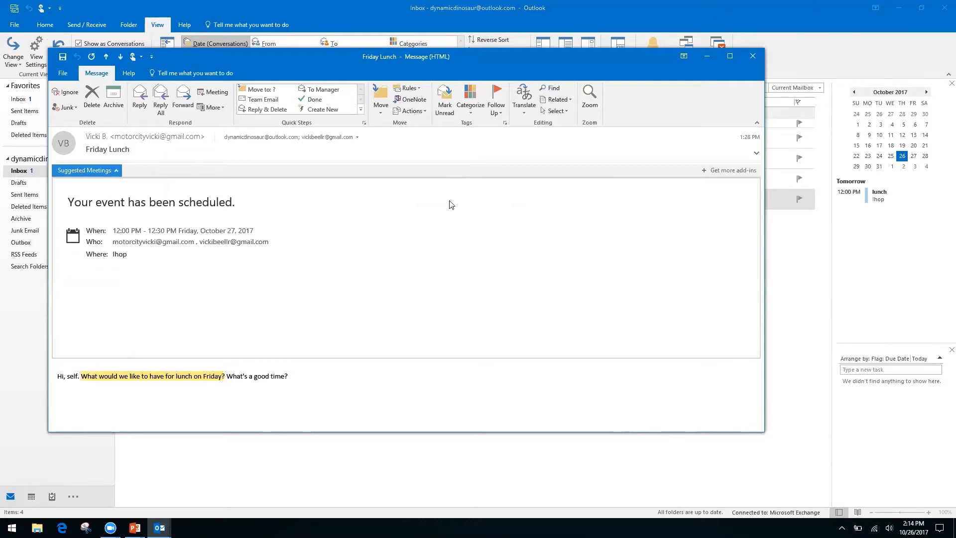
# - Close the message, check the 12:00pm Ihop lunch on the October 27 calendar, then return to PowerPoint
pyautogui.click(755, 58)
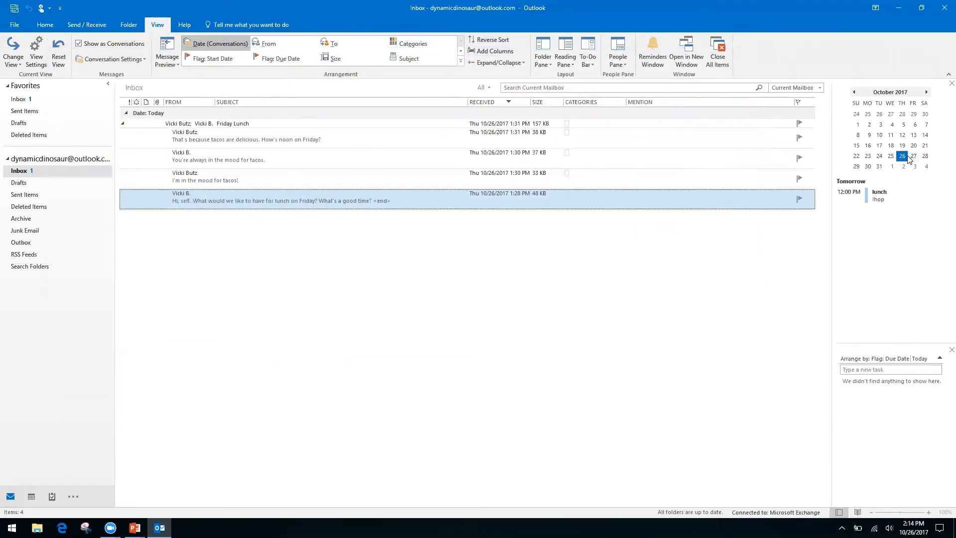
pyautogui.doubleClick(914, 155)
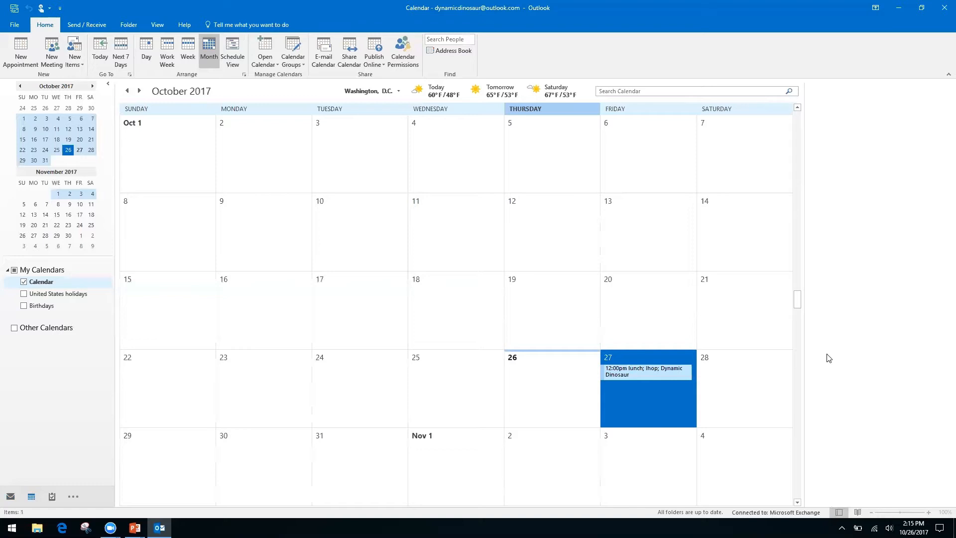
pyautogui.hotkey('alt', 'Tab')
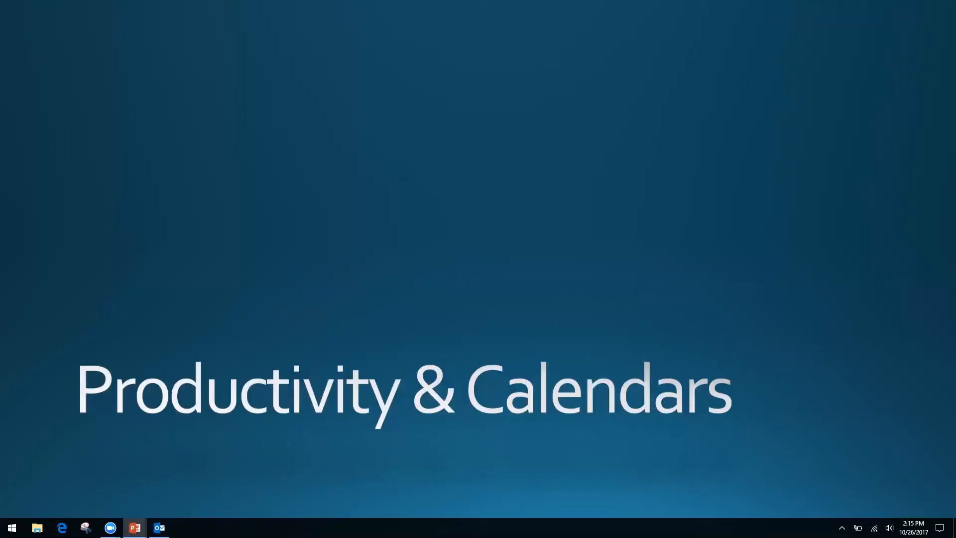
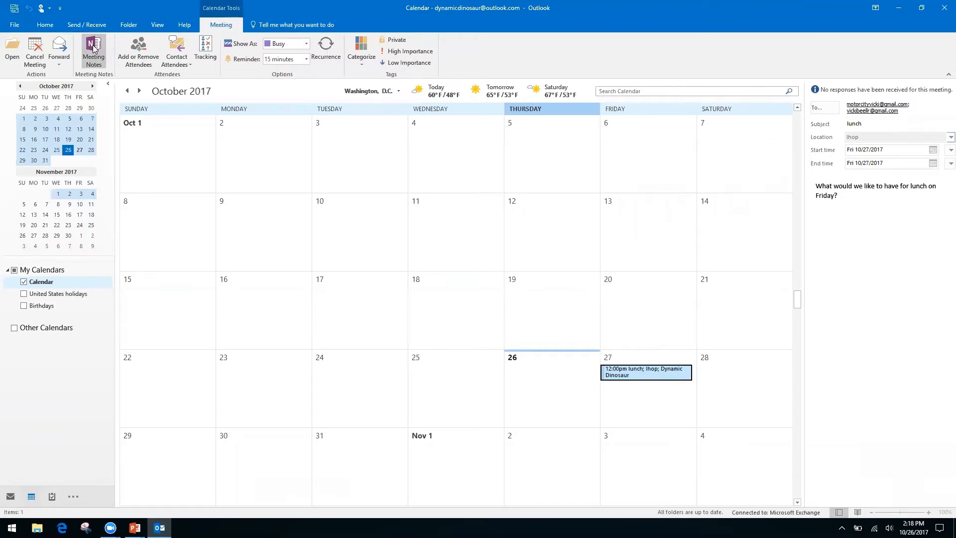
# - Start personal Meeting Notes for the Friday lunch meeting at Ihop, choosing 'Take notes on your own'
pyautogui.click(93, 46)
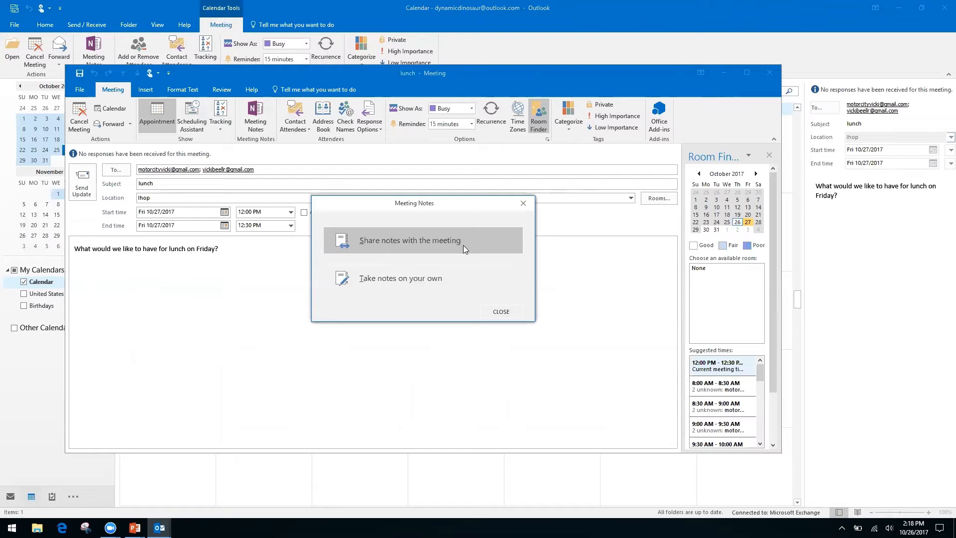
pyautogui.click(394, 279)
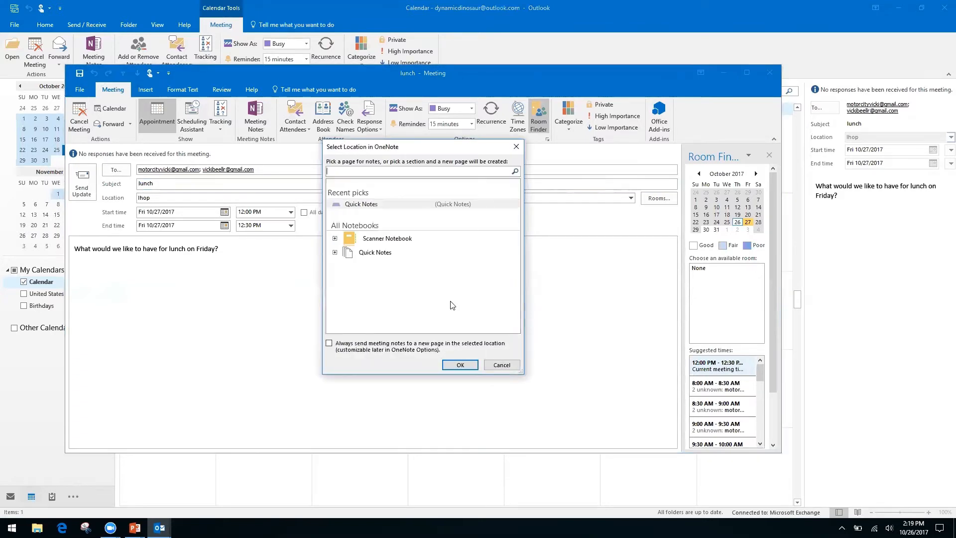
# - Store the lunch meeting notes in the Quick Notes notebook's Quick Notes section
pyautogui.click(376, 253)
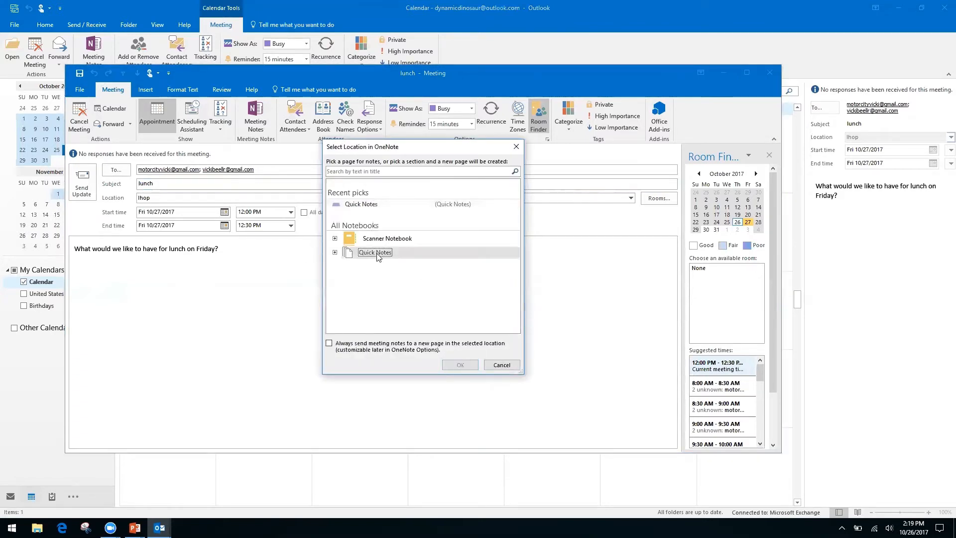
pyautogui.click(335, 253)
pyautogui.click(382, 264)
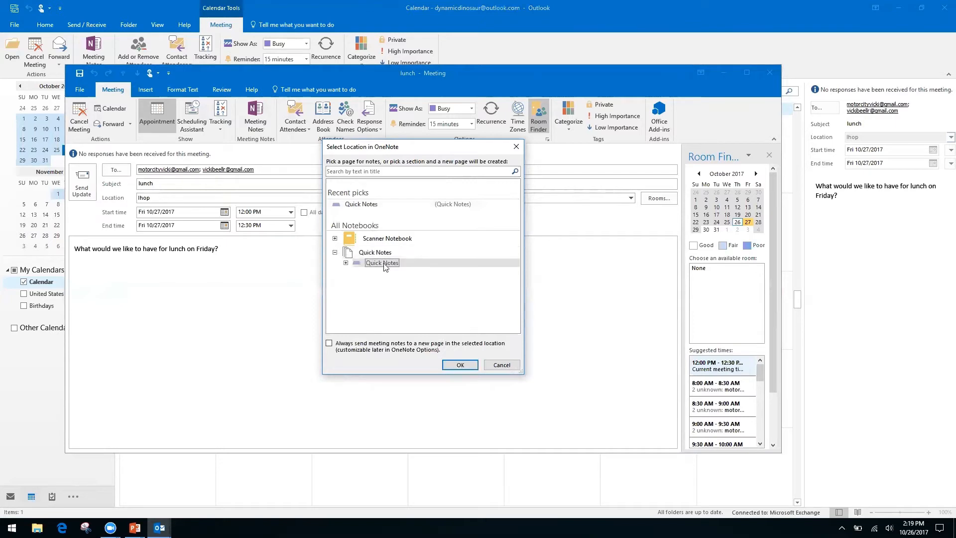
pyautogui.click(458, 367)
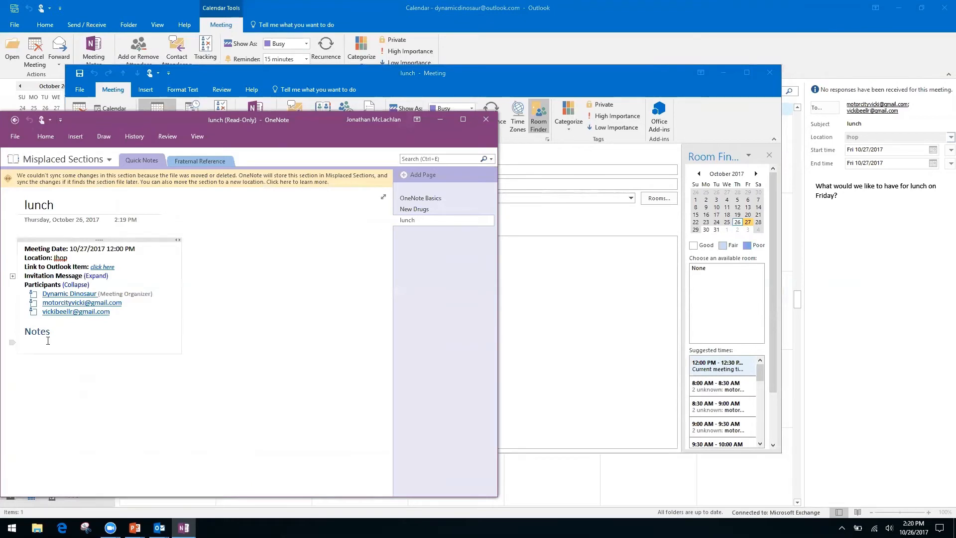
# - Try the lunch page's Notes area, go back to Quick Notes, and close OneNote
pyautogui.rightClick(66, 331)
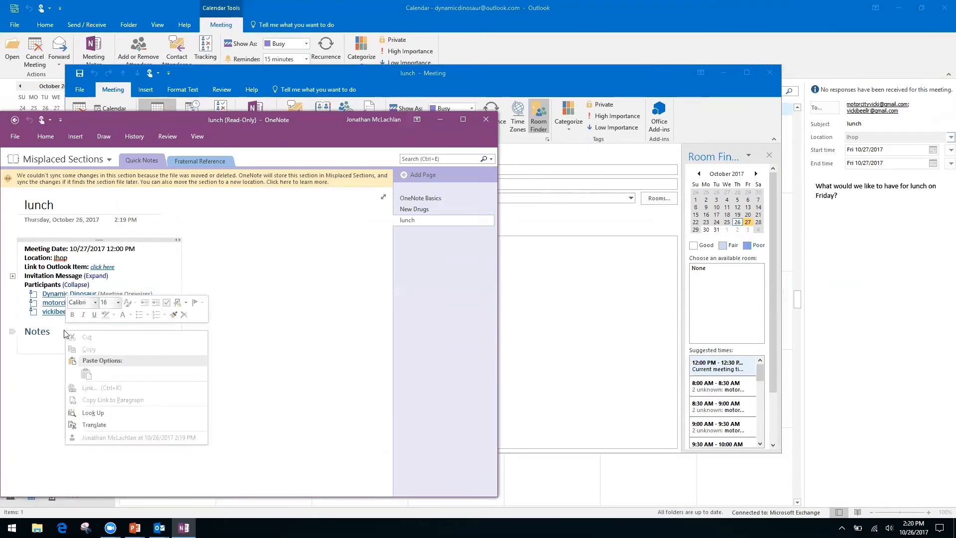
pyautogui.click(272, 352)
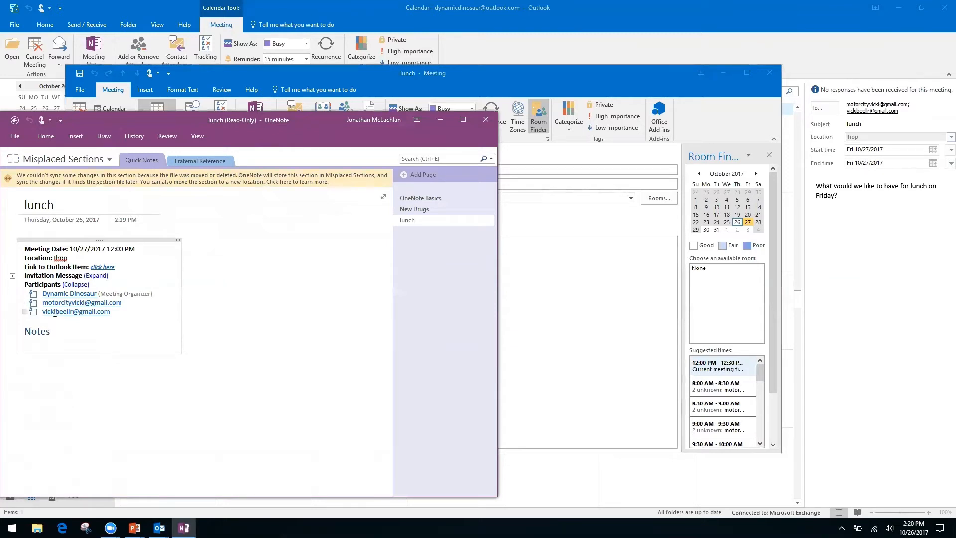
pyautogui.click(101, 320)
pyautogui.click(100, 402)
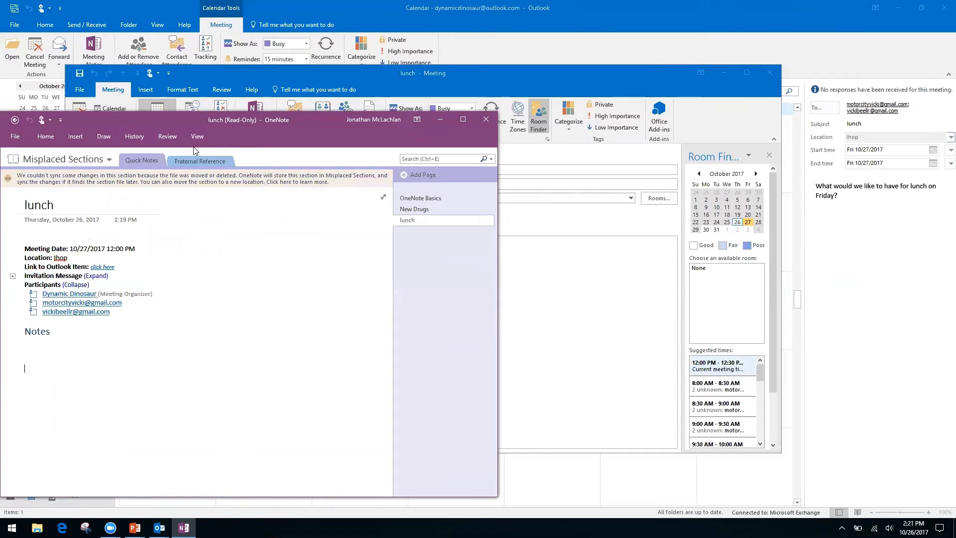
pyautogui.click(15, 120)
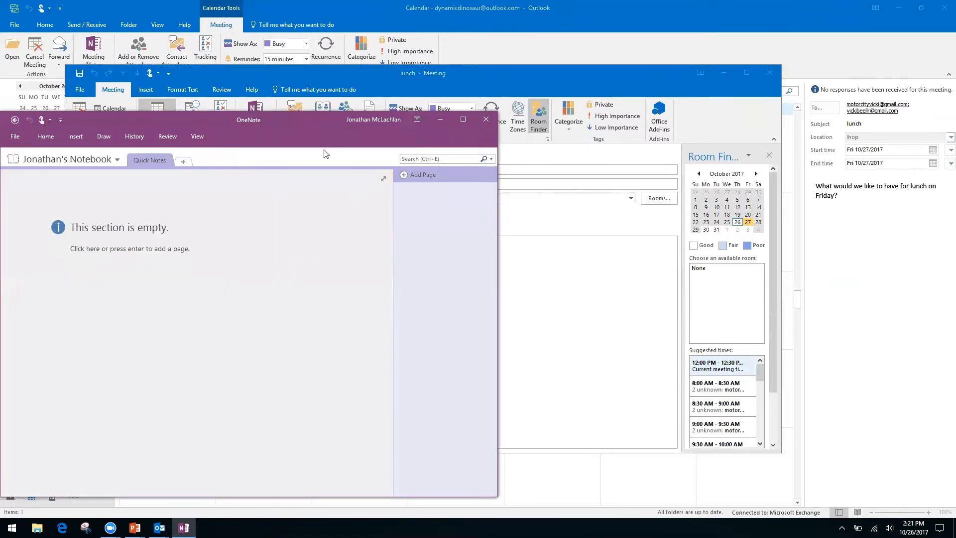
pyautogui.click(487, 119)
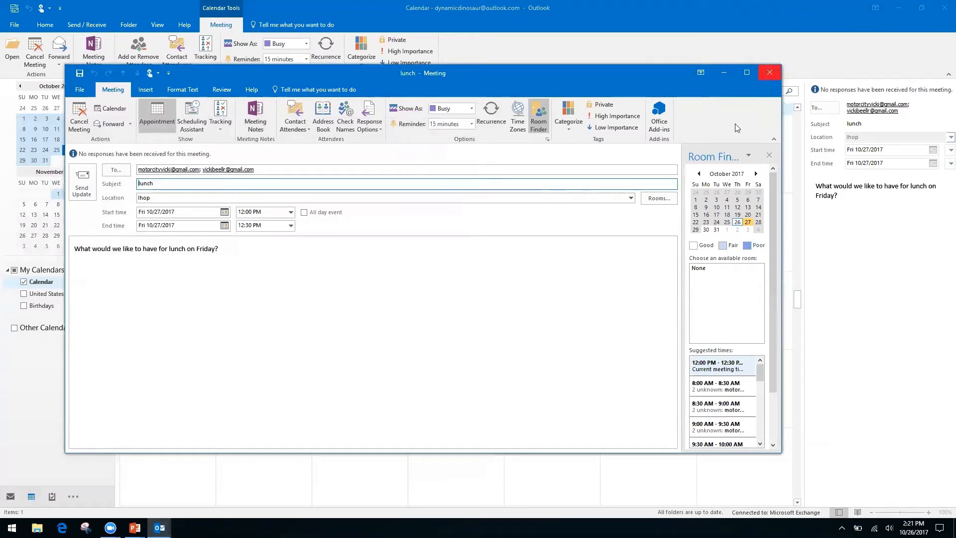
# - Reopen the lunch meeting and choose to take Meeting Notes on your own again
pyautogui.click(770, 74)
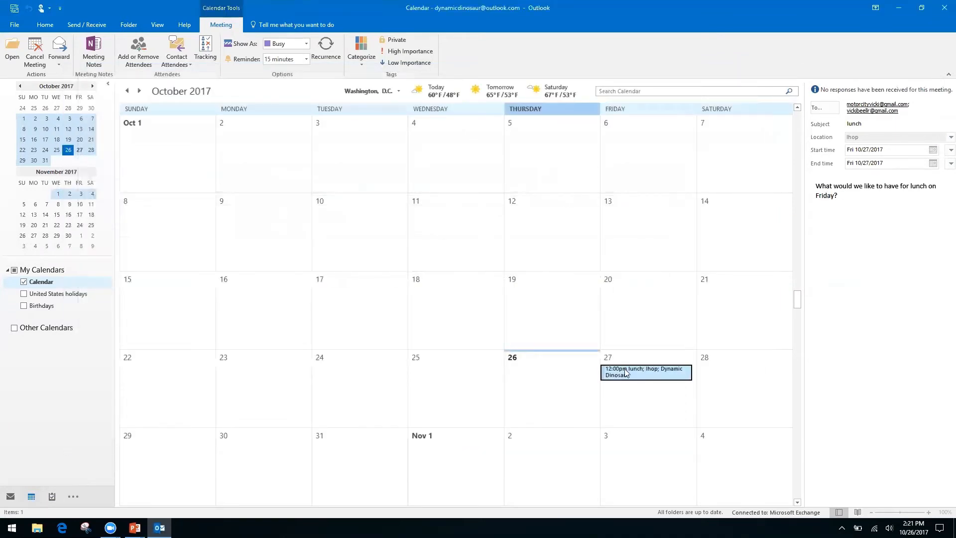
pyautogui.doubleClick(624, 370)
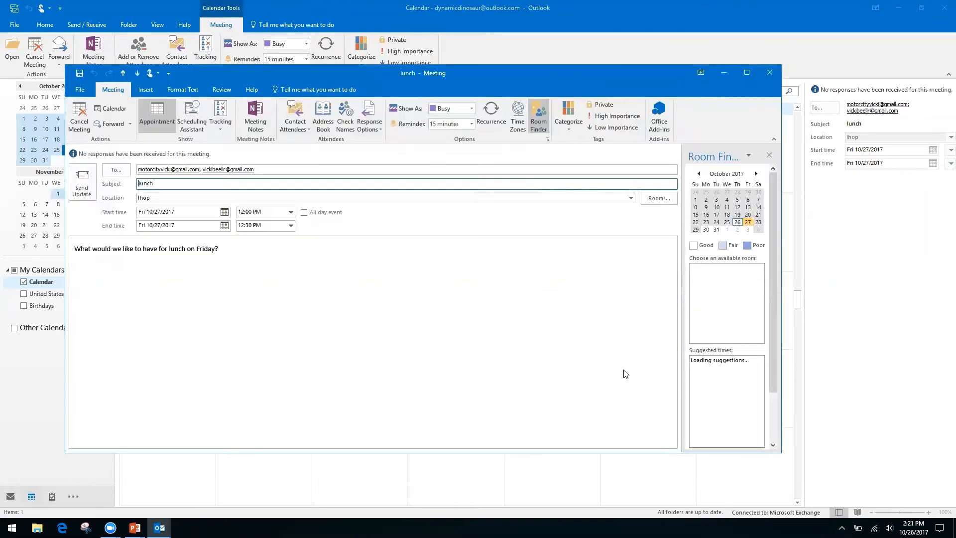
pyautogui.click(261, 118)
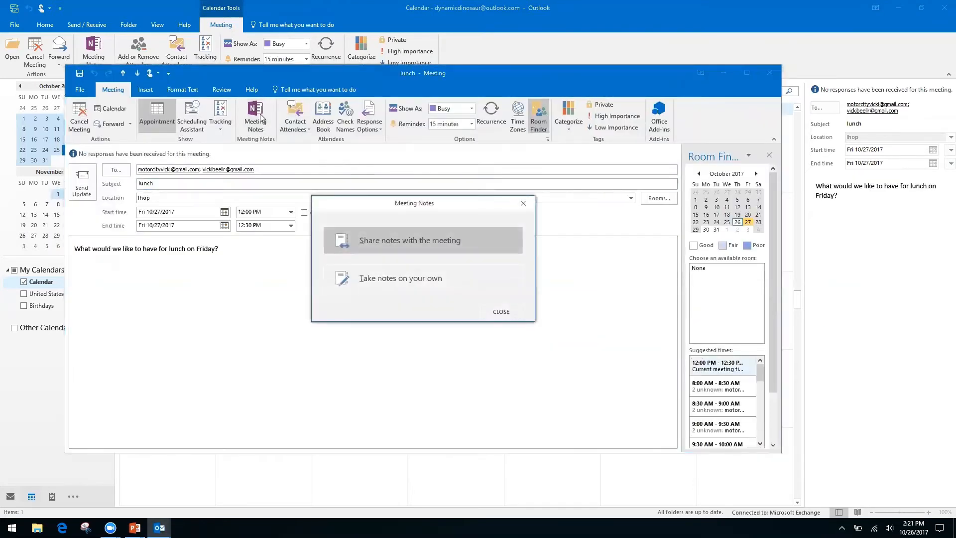
pyautogui.click(431, 280)
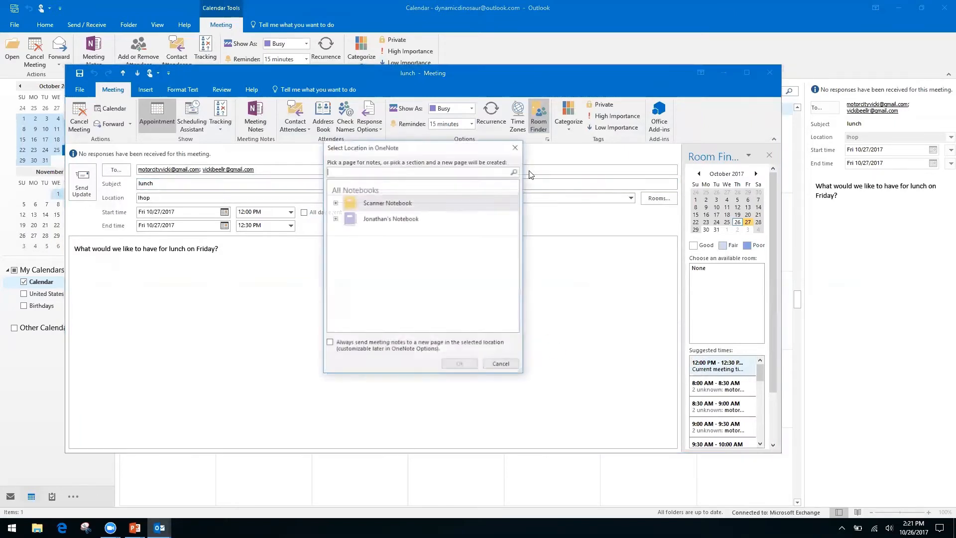
# - Put the lunch notes in the personal notebook's Quick Notes, then close OneNote and the meeting
pyautogui.click(335, 202)
pyautogui.click(335, 202)
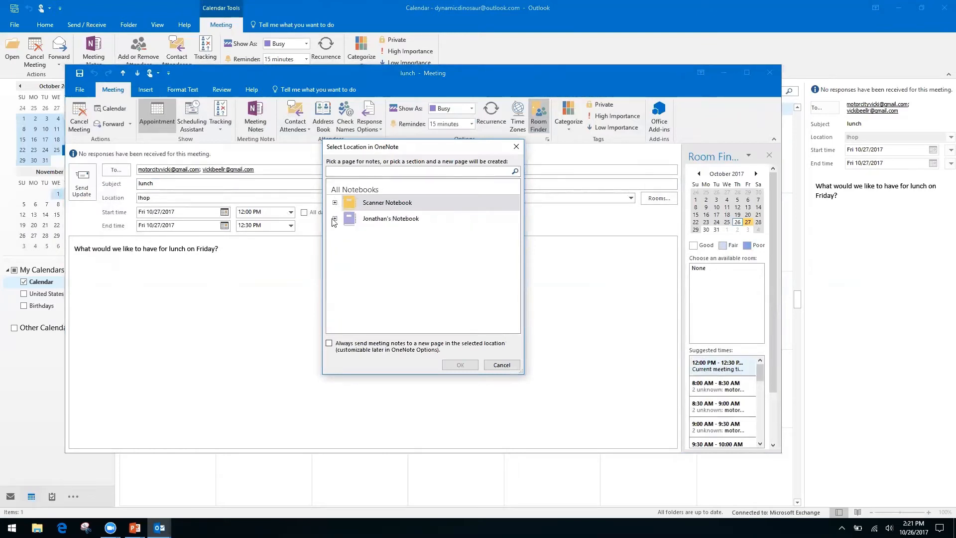
pyautogui.click(335, 218)
pyautogui.click(381, 231)
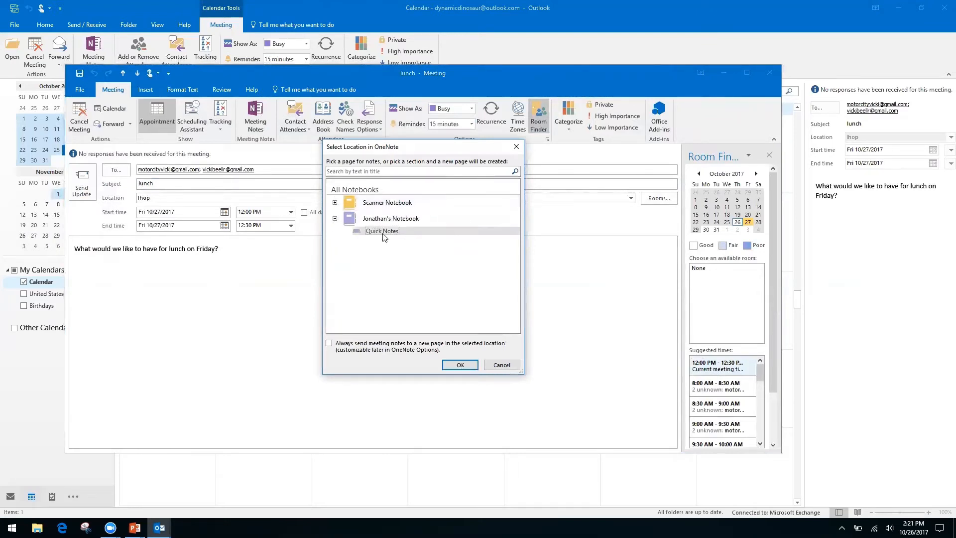
pyautogui.click(461, 365)
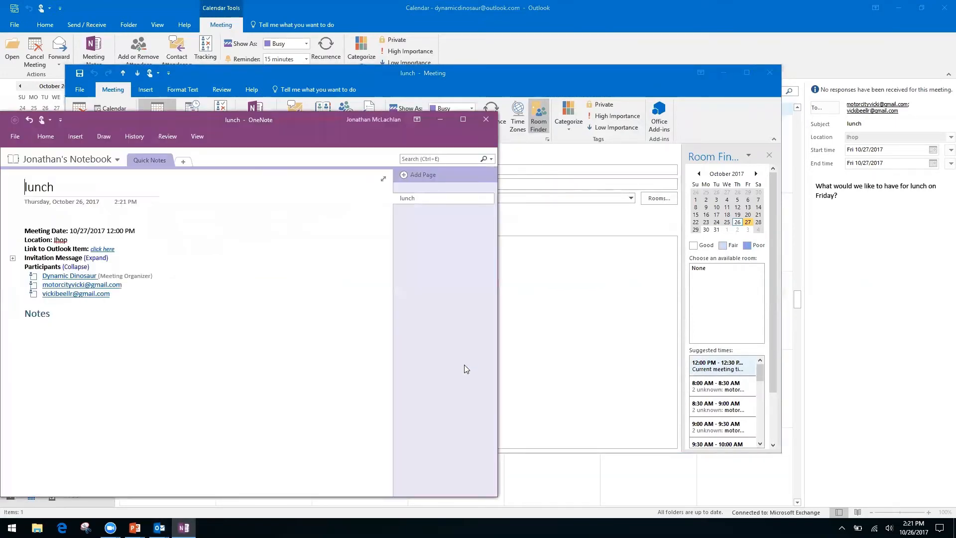
pyautogui.click(487, 120)
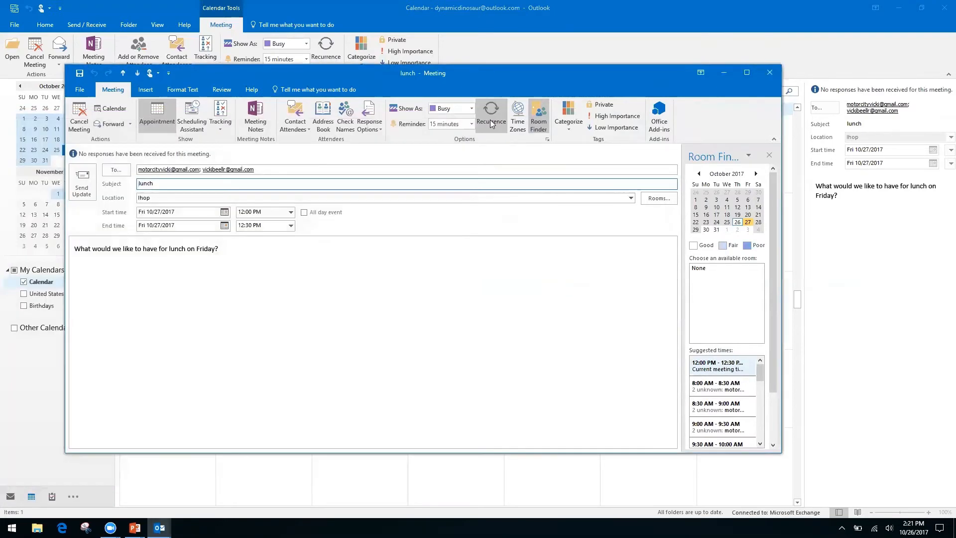
pyautogui.click(770, 72)
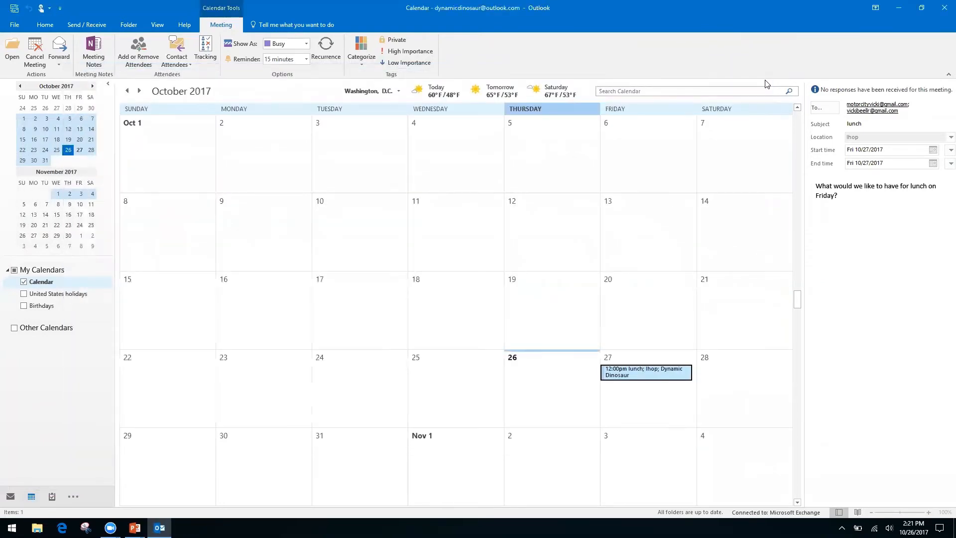
# - Advance the slide show to the Quicksteps, Rules, and Search Folders slide, then return to Outlook
pyautogui.hotkey('alt', 'Tab')
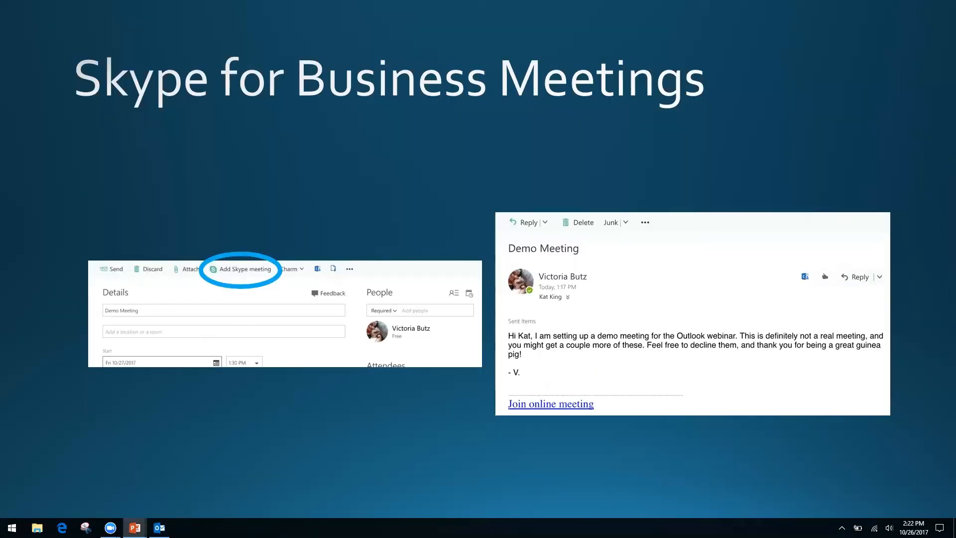
pyautogui.press('Right')
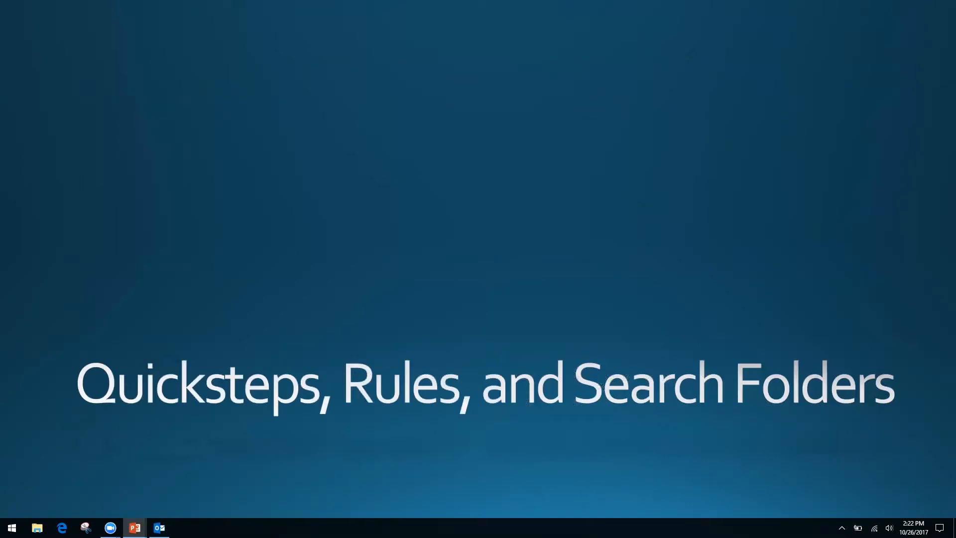
pyautogui.hotkey('alt', 'Tab')
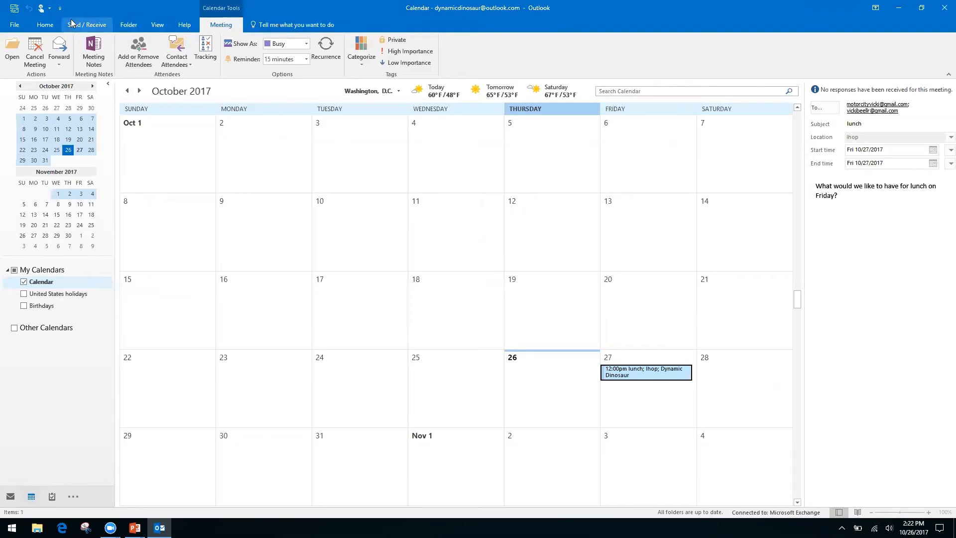
# - Start a calendar sharing invitation with Share Calendar on the Home tab
pyautogui.click(47, 26)
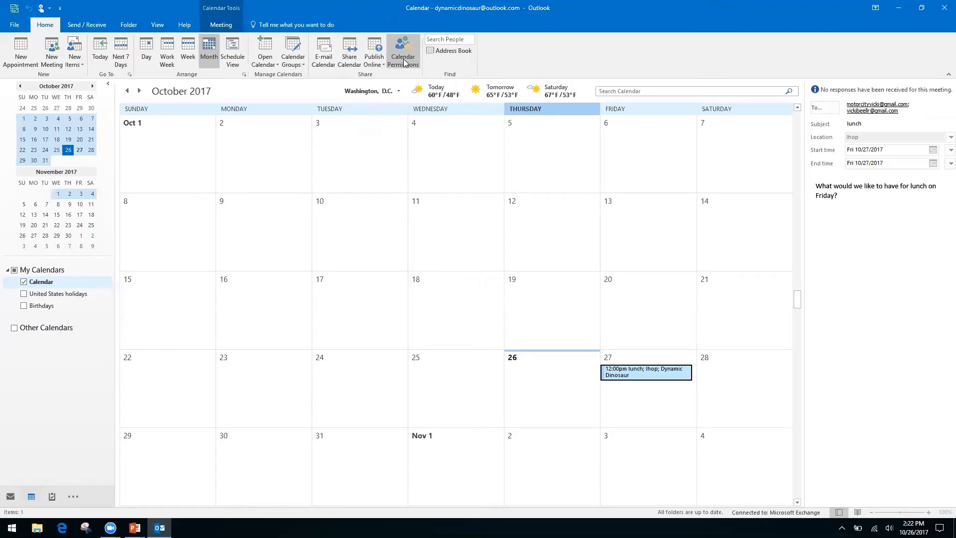
pyautogui.rightClick(343, 59)
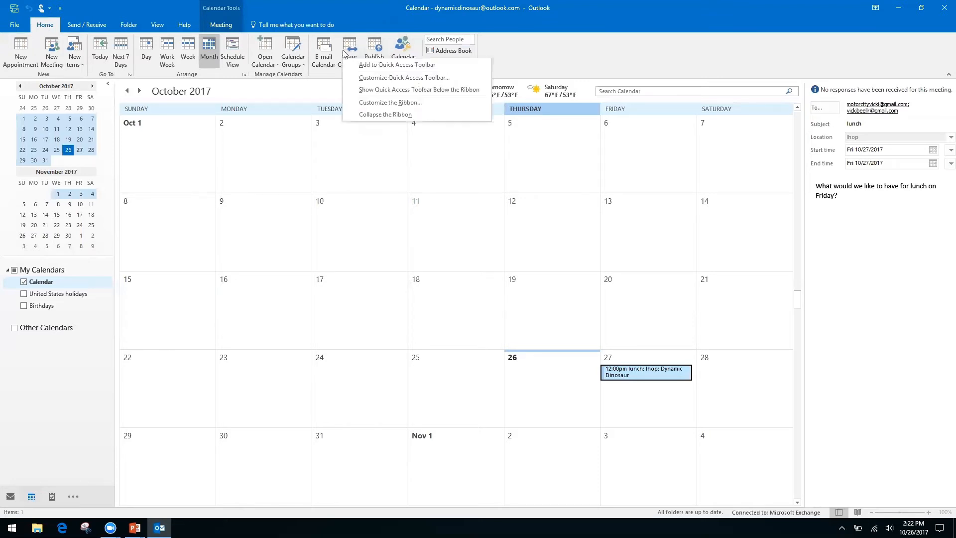
pyautogui.click(350, 47)
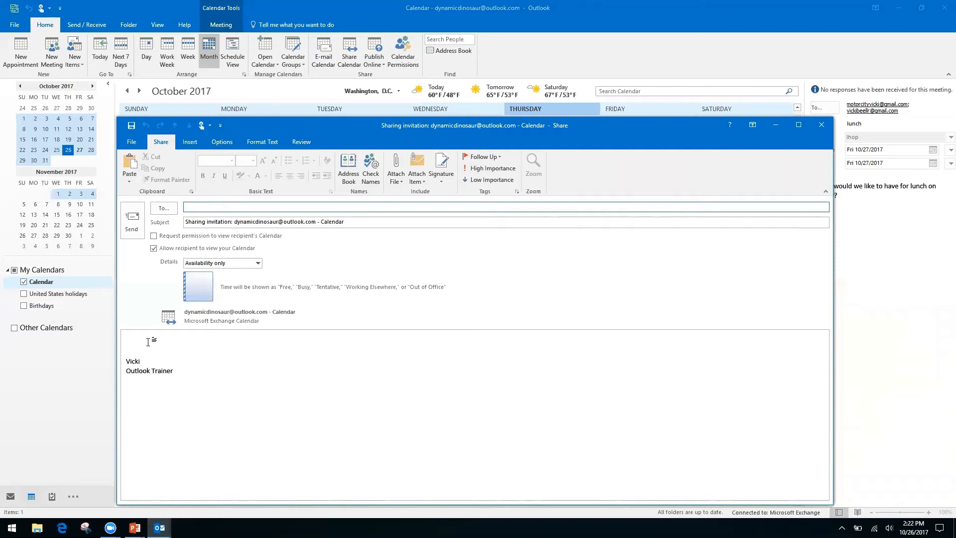
# - Toggle the request for the recipient's calendar and keep sharing details at Availability only
pyautogui.click(153, 236)
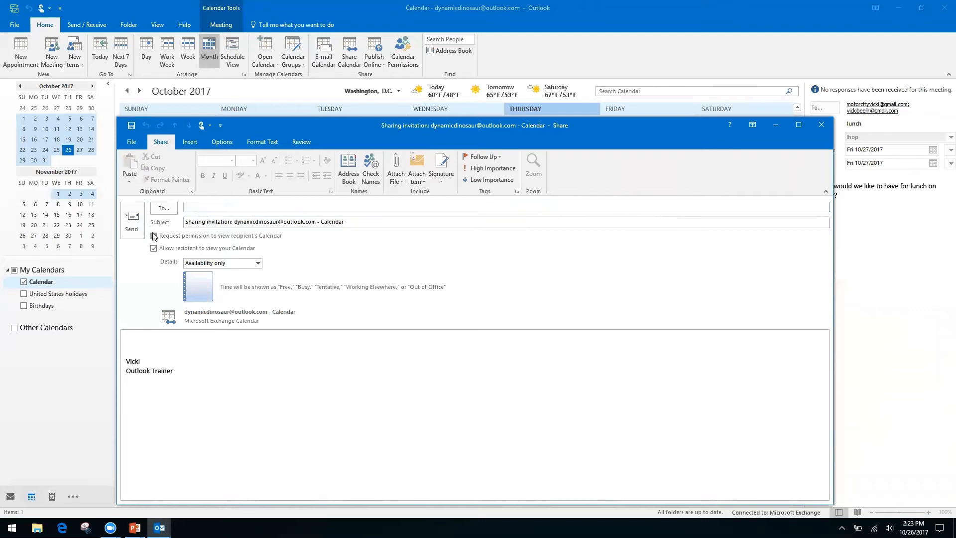
pyautogui.click(153, 236)
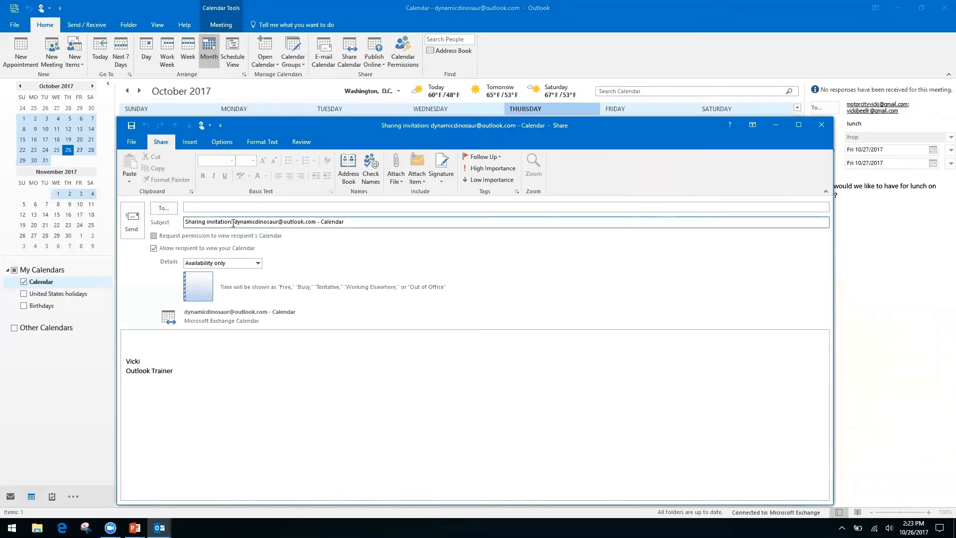
pyautogui.click(153, 236)
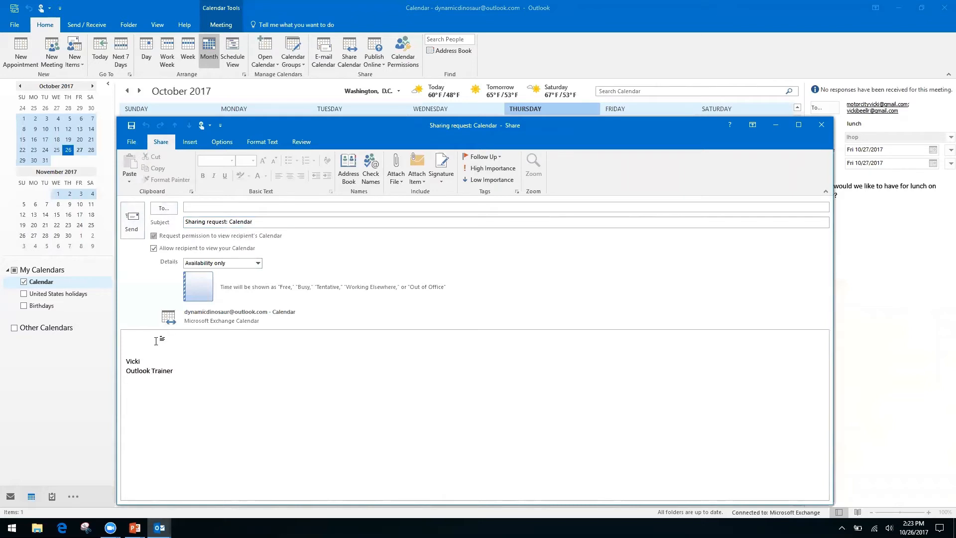
pyautogui.click(138, 339)
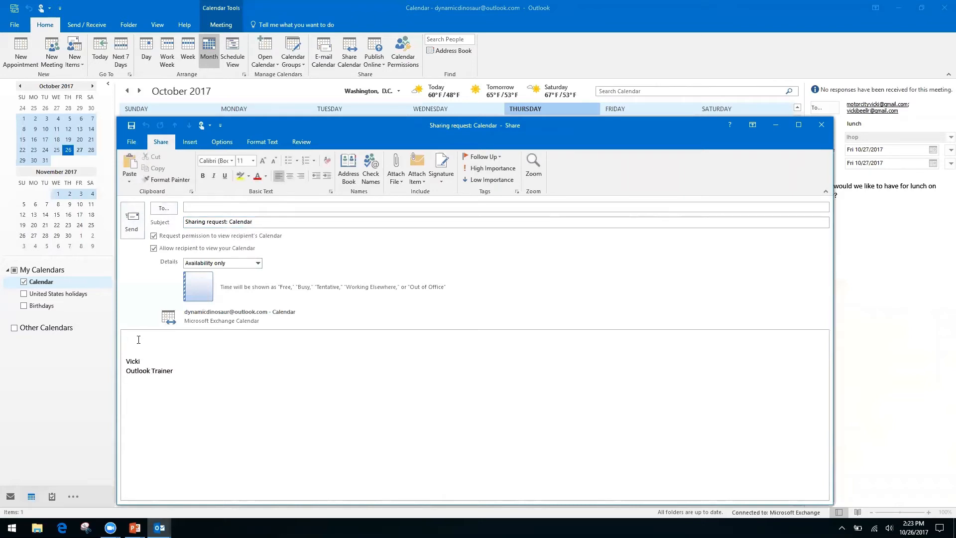
pyautogui.click(258, 263)
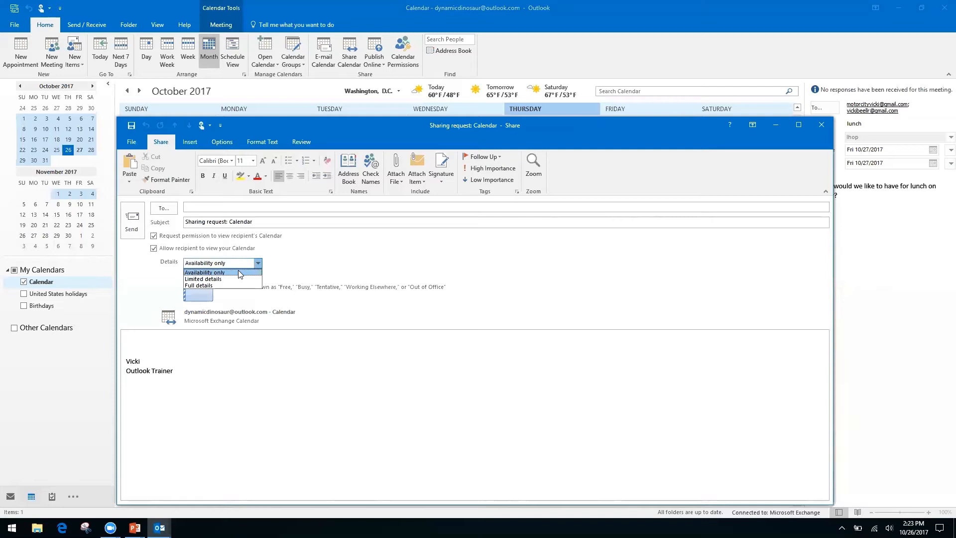
pyautogui.click(306, 257)
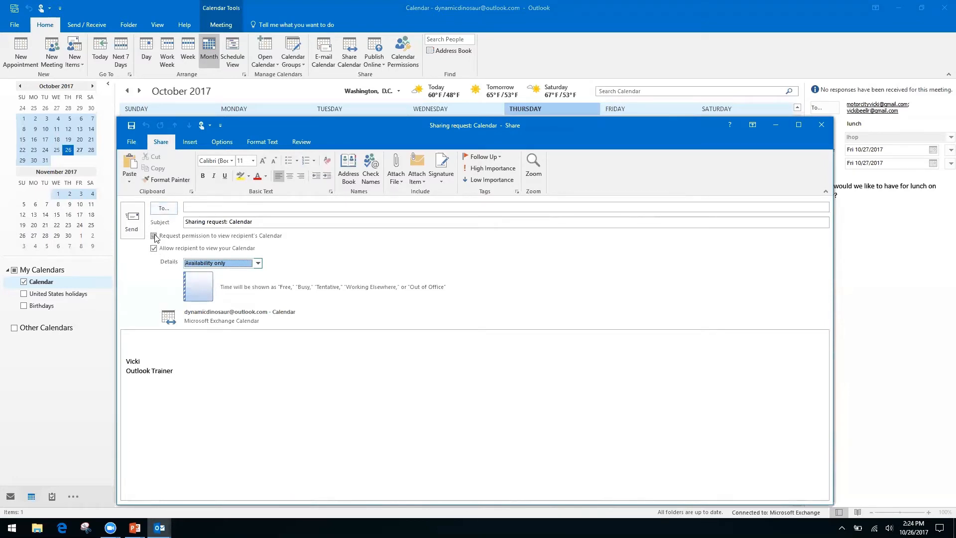
# - Discard the sharing invitation without saving and open Calendar Permissions
pyautogui.click(821, 126)
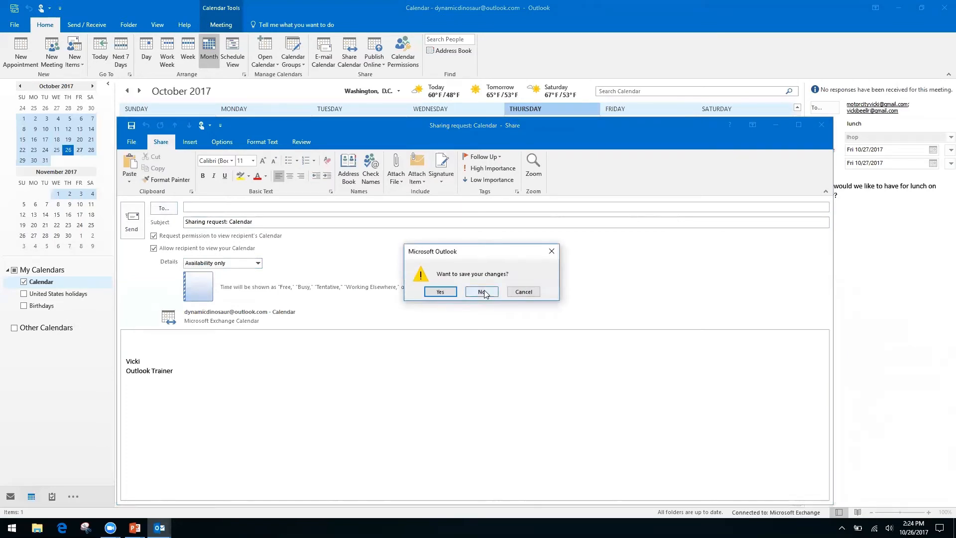
pyautogui.click(481, 293)
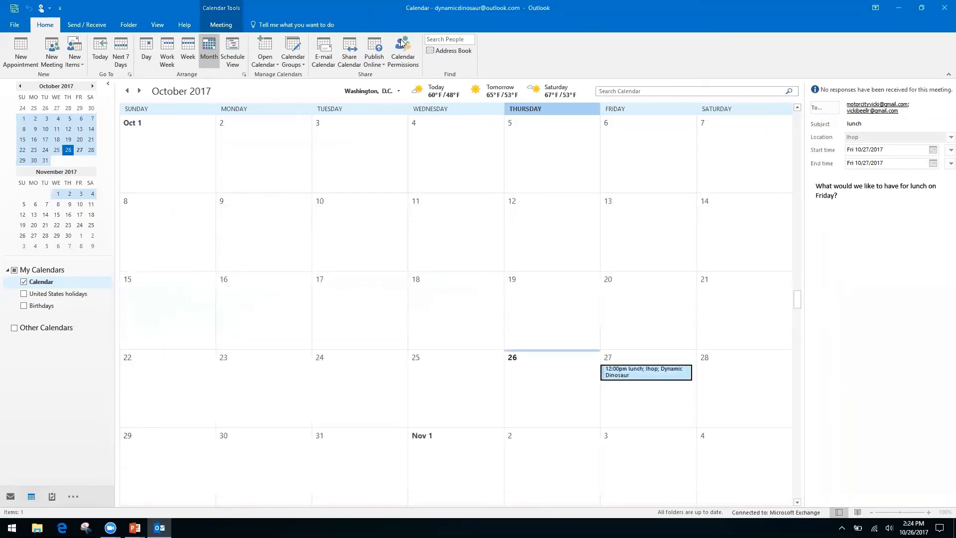
pyautogui.click(404, 46)
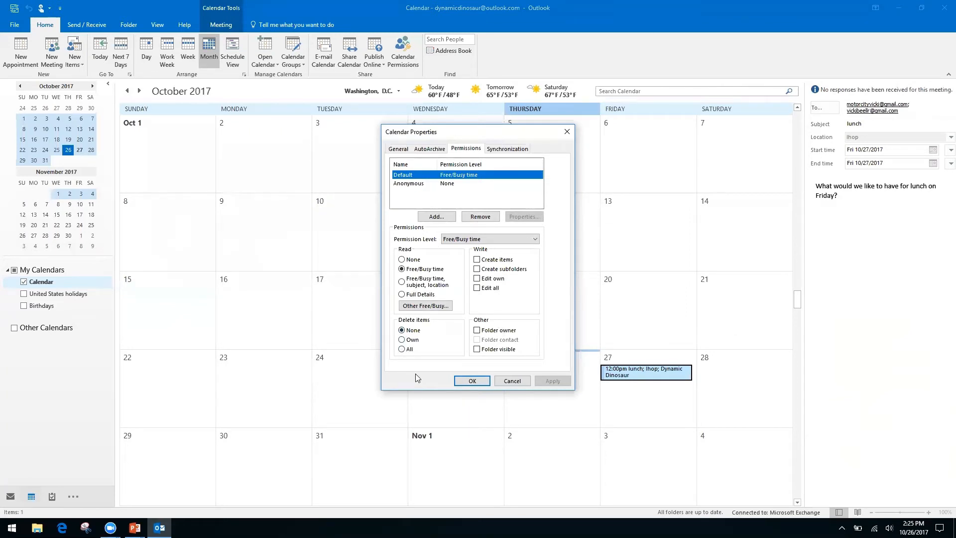
# - Close Calendar Properties after reviewing permissions: Default Free/Busy time, Anonymous None
pyautogui.click(560, 132)
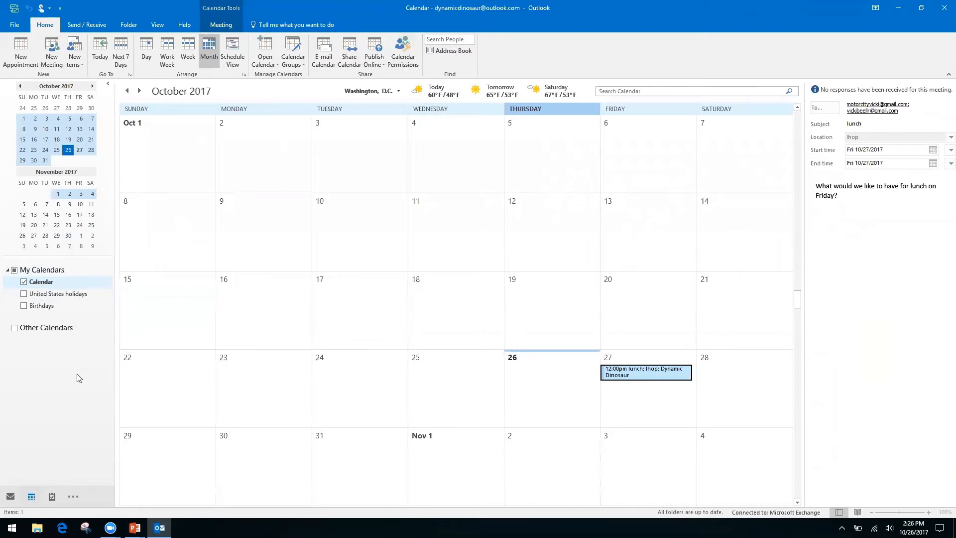
# - Check the PowerPoint slide show, then return to Outlook's October 2017 calendar
pyautogui.hotkey('alt', 'Tab')
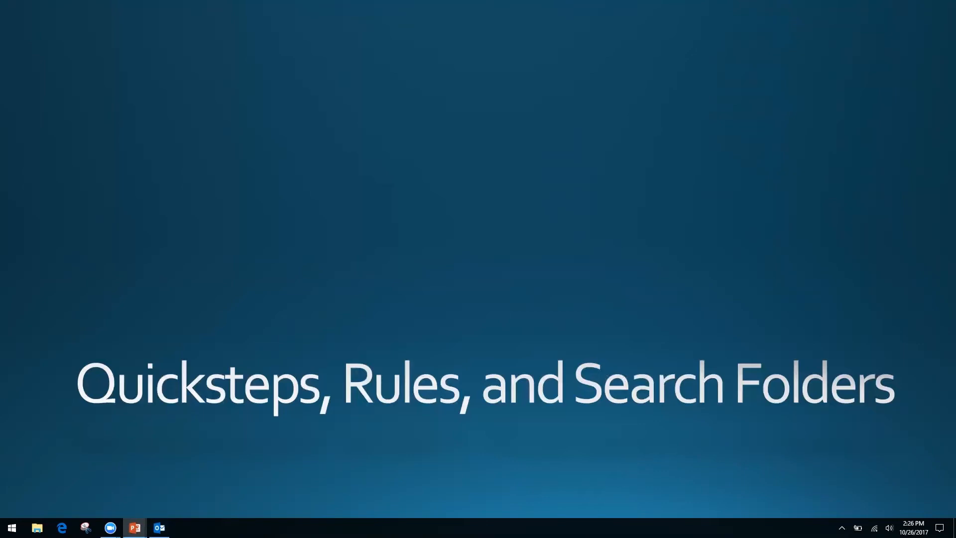
pyautogui.hotkey('alt', 'Tab')
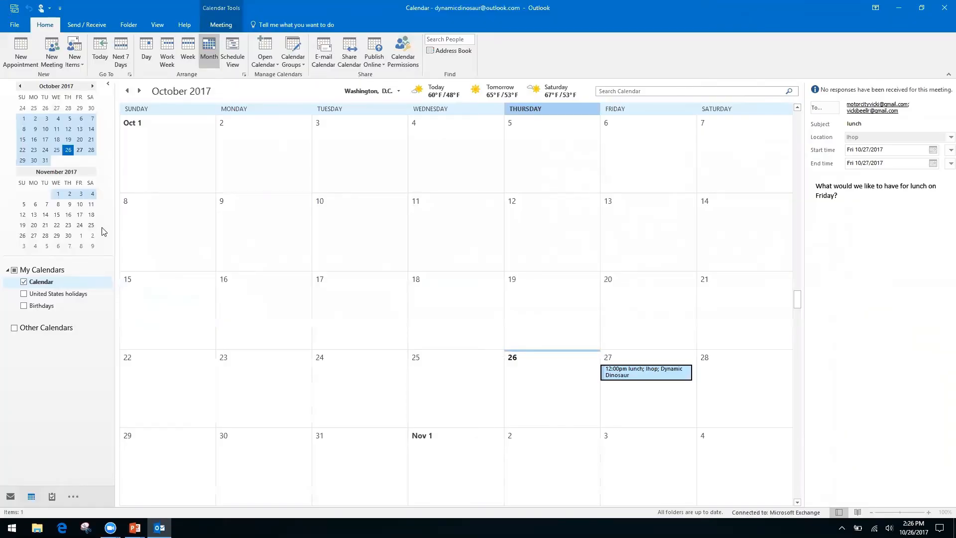
pyautogui.hotkey('ctrl', '1')
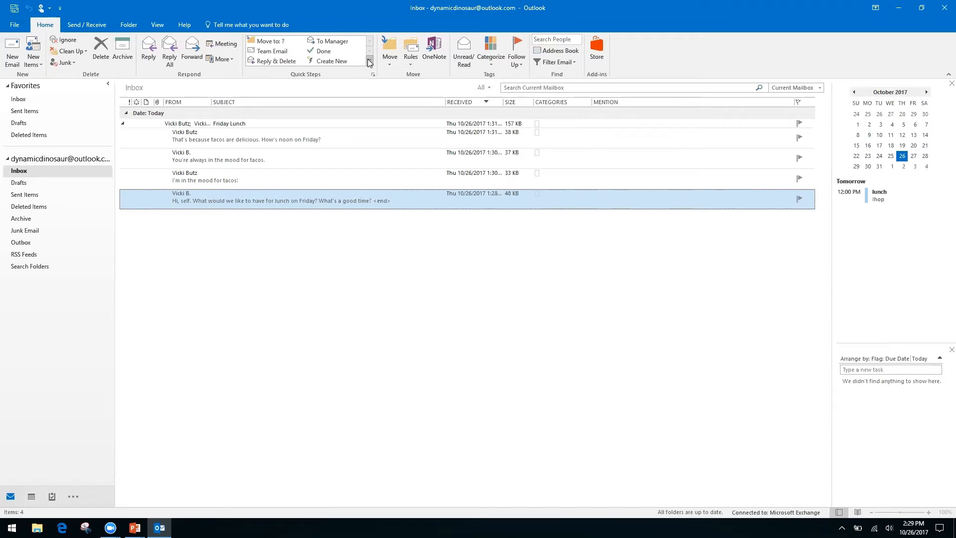
# - Start a Custom quick step from the Quick Steps gallery's New Quick Step menu
pyautogui.click(369, 60)
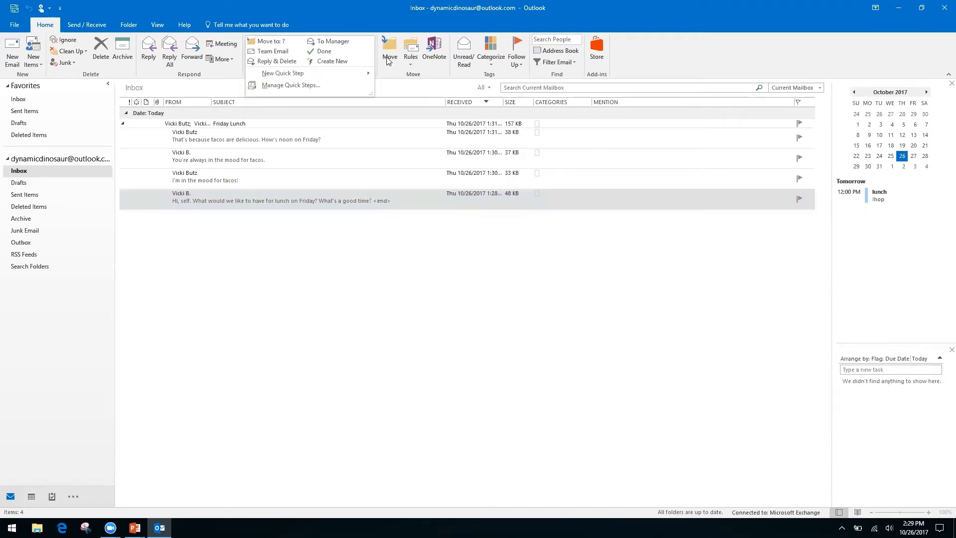
pyautogui.click(387, 59)
pyautogui.click(352, 16)
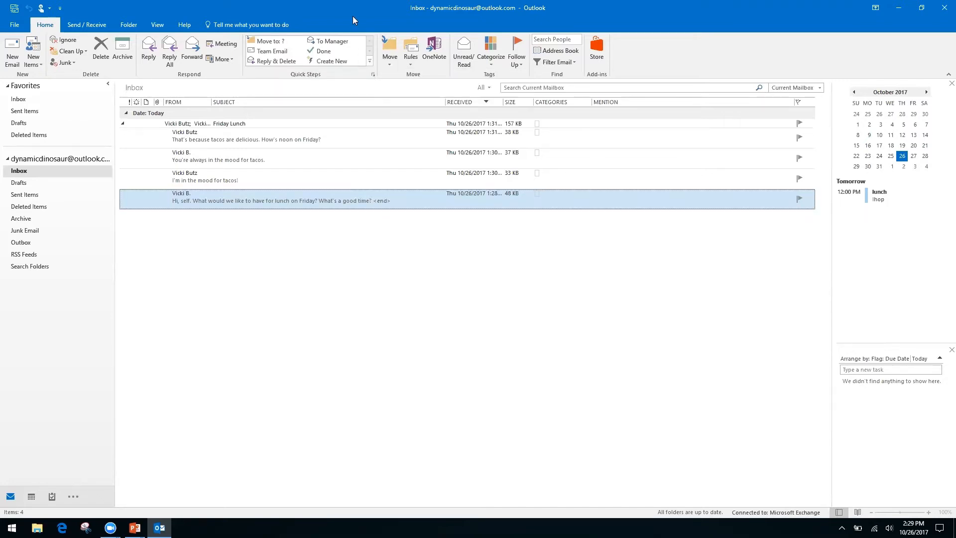
pyautogui.click(370, 62)
pyautogui.moveTo(279, 78)
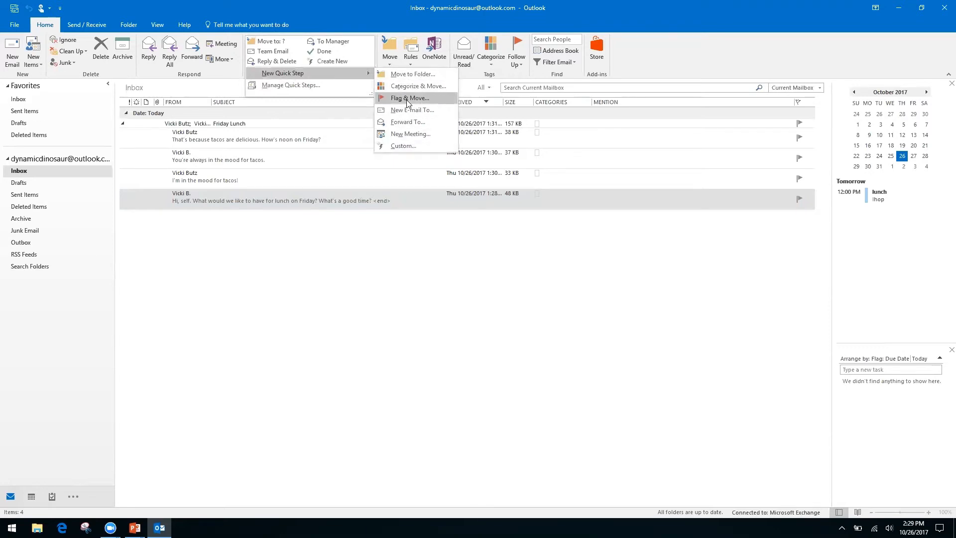
pyautogui.click(401, 145)
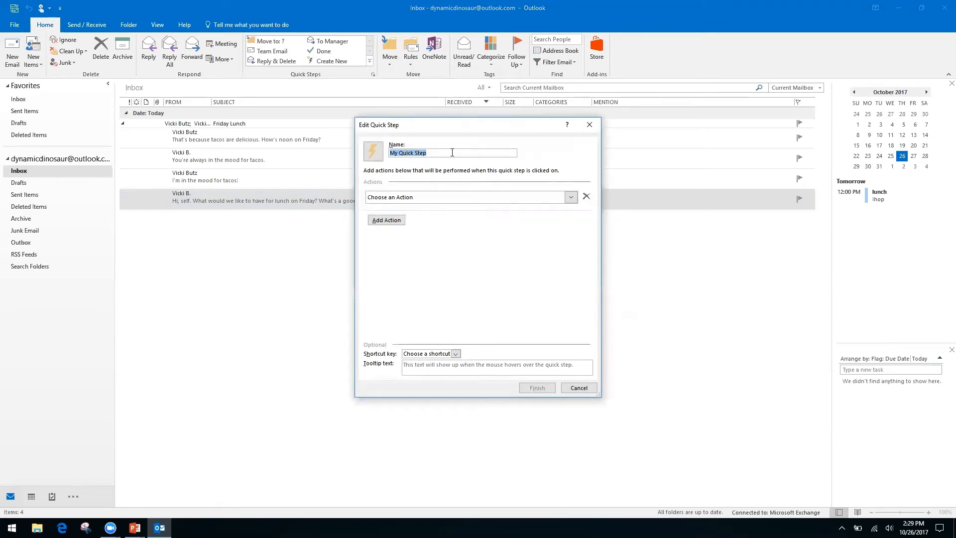
# - Name the quick step 'Request', give it a Reply action, and expand that action's options
pyautogui.write('Request')
pyautogui.click(571, 198)
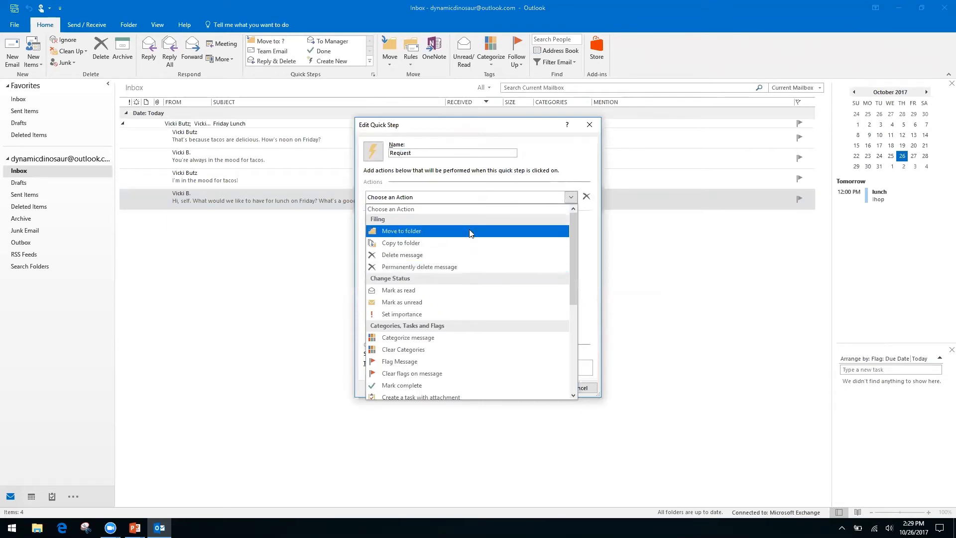
pyautogui.moveTo(572, 244); pyautogui.dragTo(570, 334)
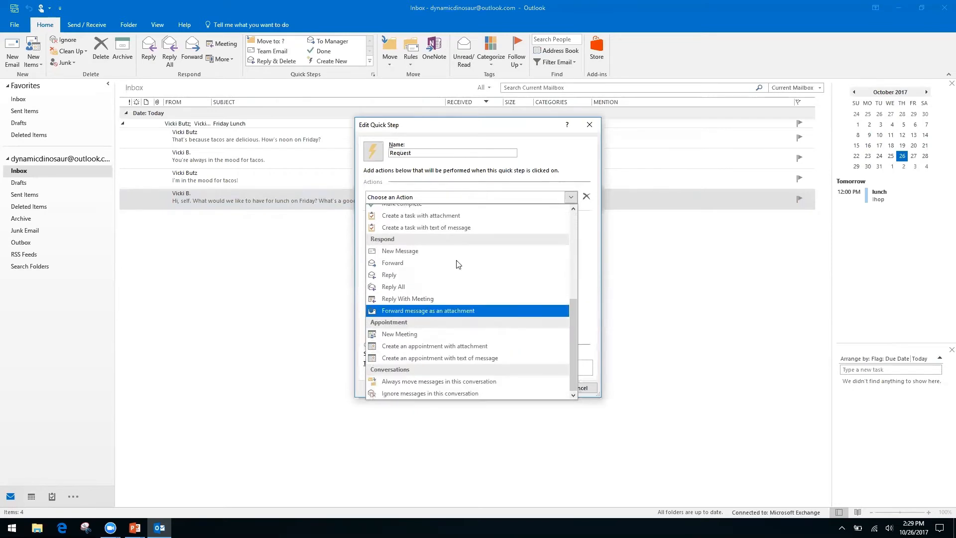
pyautogui.click(392, 277)
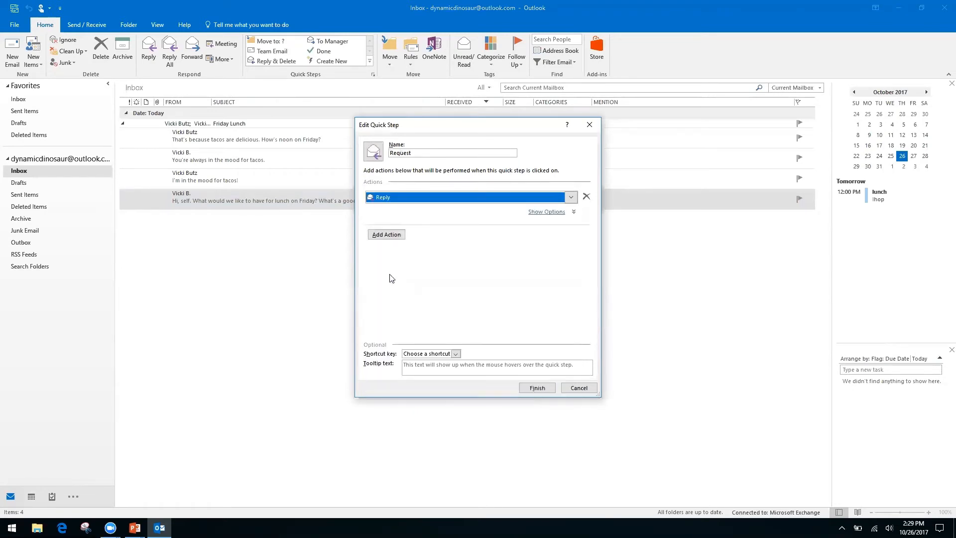
pyautogui.click(387, 237)
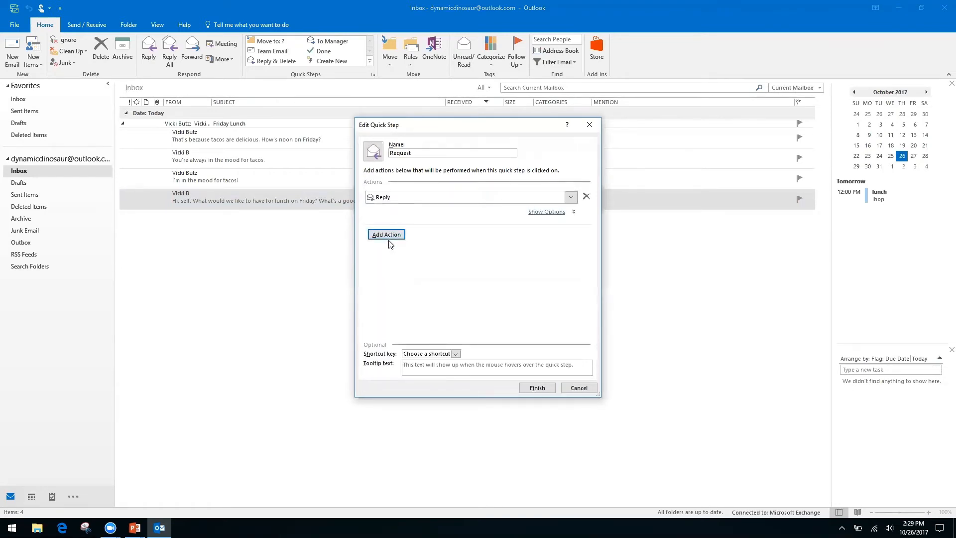
pyautogui.click(550, 213)
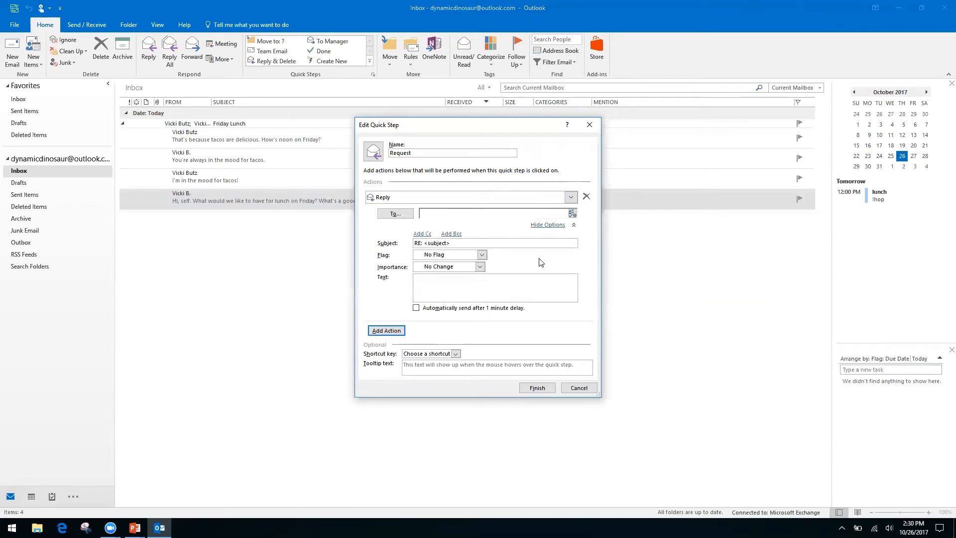
# - Enter the reply text 'Hello, thank you for your request. We have receive it, and it is being processed by our team.'
pyautogui.rightClick(497, 277)
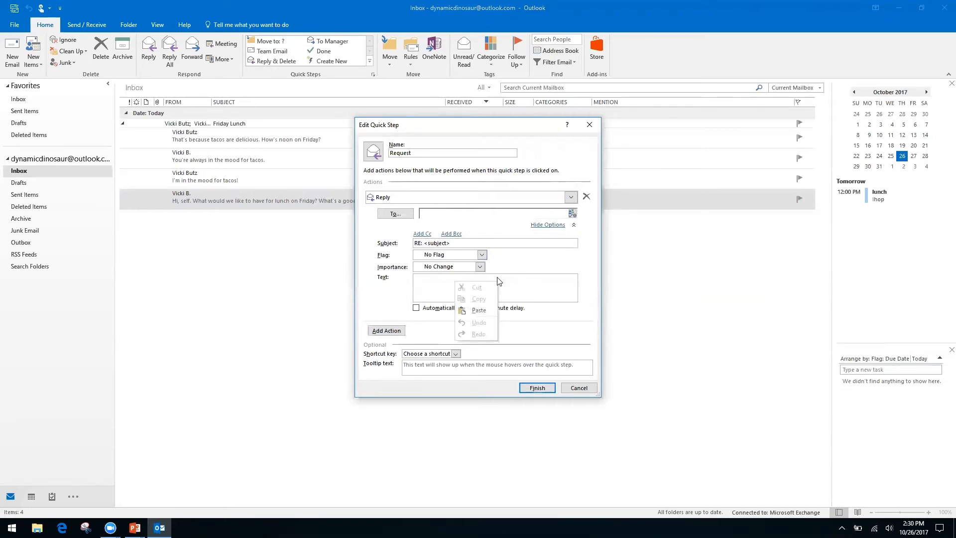
pyautogui.click(426, 282)
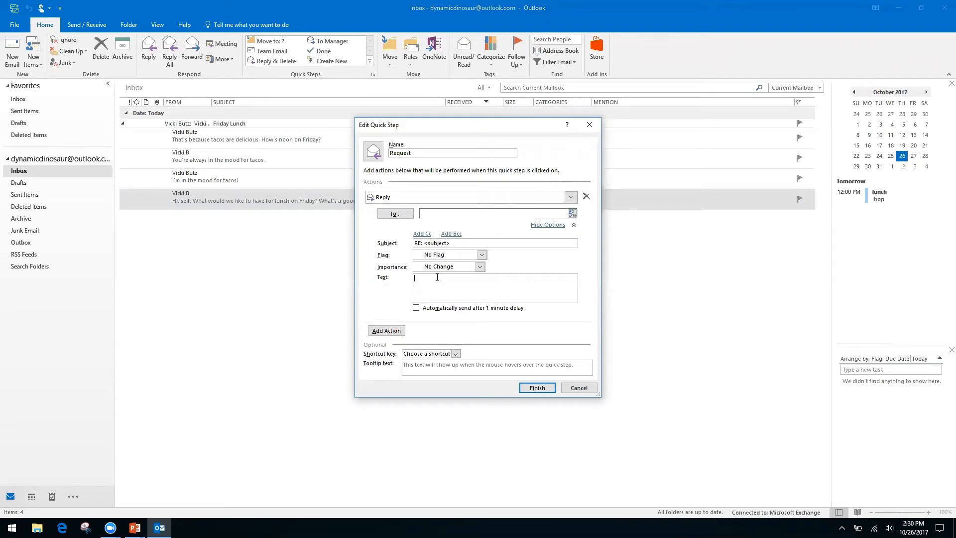
pyautogui.write('Hello, thank you for your request. We have receive it, and it is being processed by our team.')
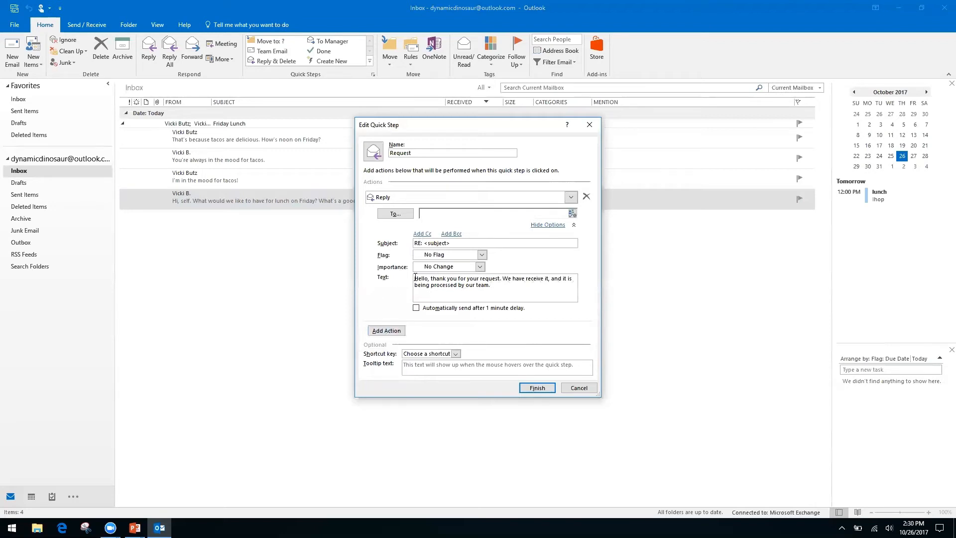
# - Add a Cc field to the Reply action, then collapse the action's extra options
pyautogui.click(422, 234)
pyautogui.click(448, 236)
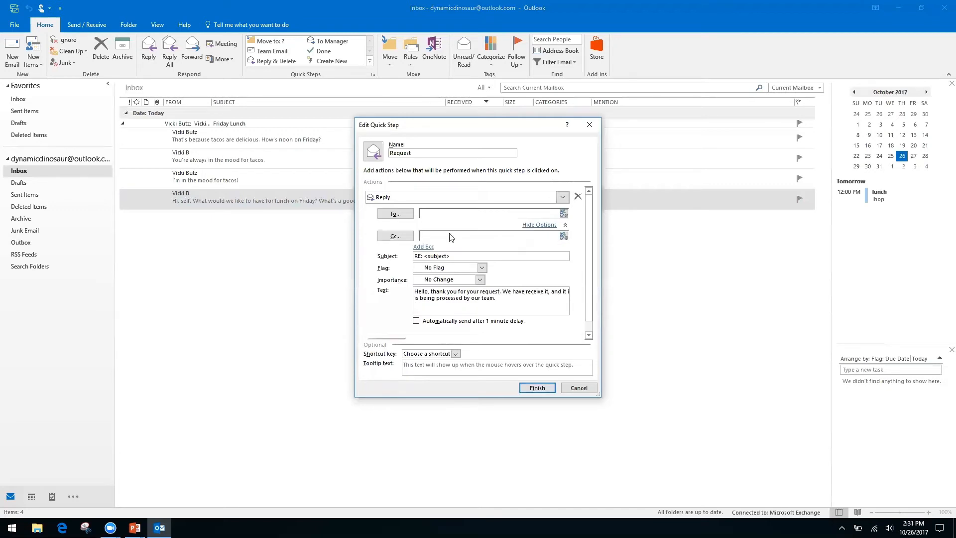
pyautogui.rightClick(507, 236)
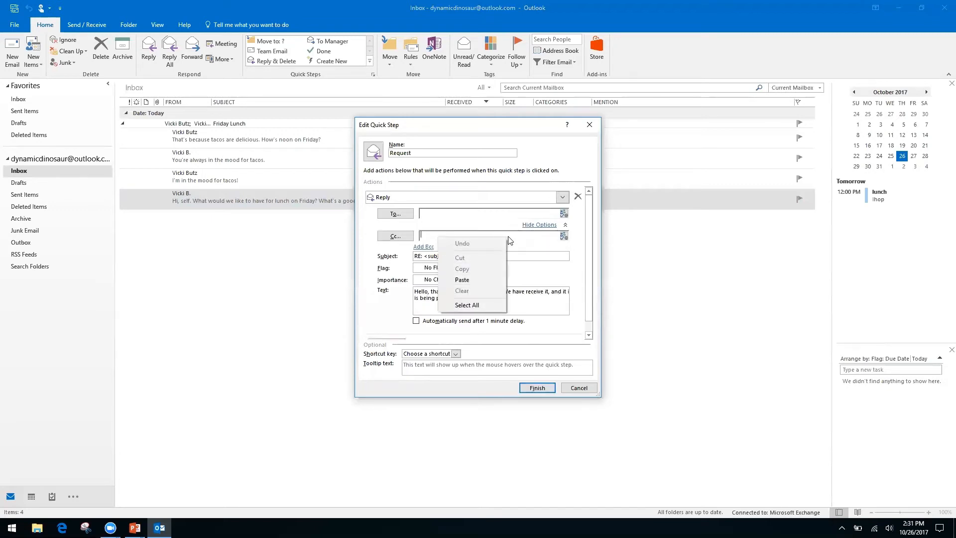
pyautogui.rightClick(541, 232)
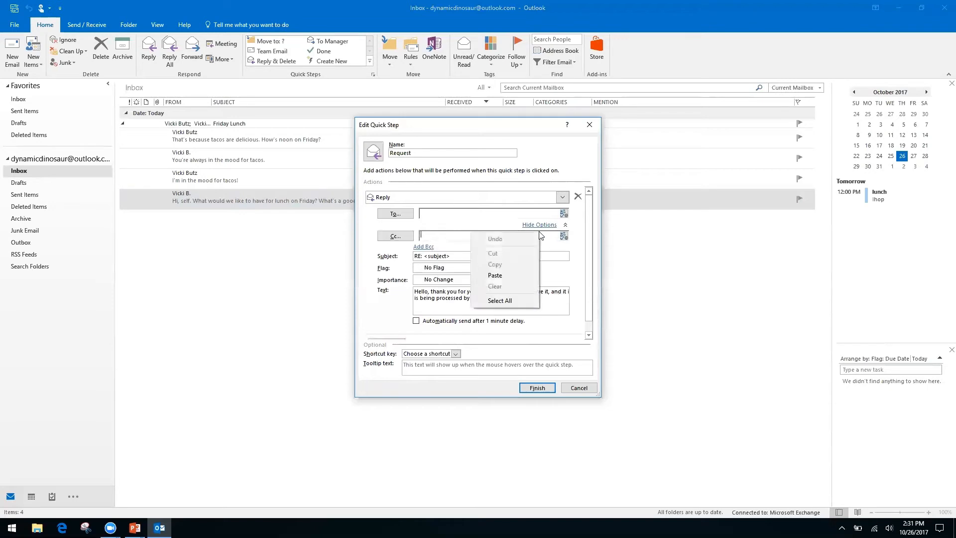
pyautogui.click(369, 264)
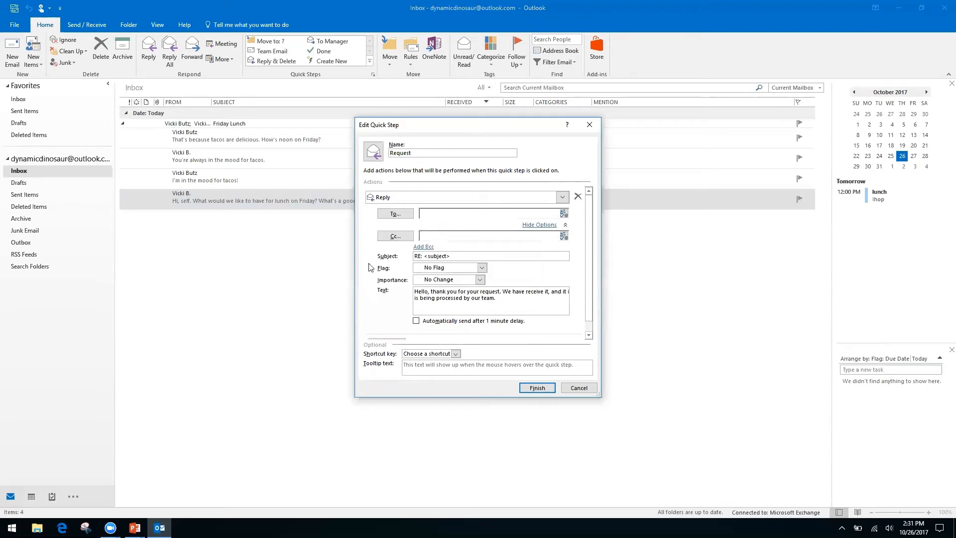
pyautogui.rightClick(441, 236)
pyautogui.click(465, 238)
pyautogui.rightClick(465, 238)
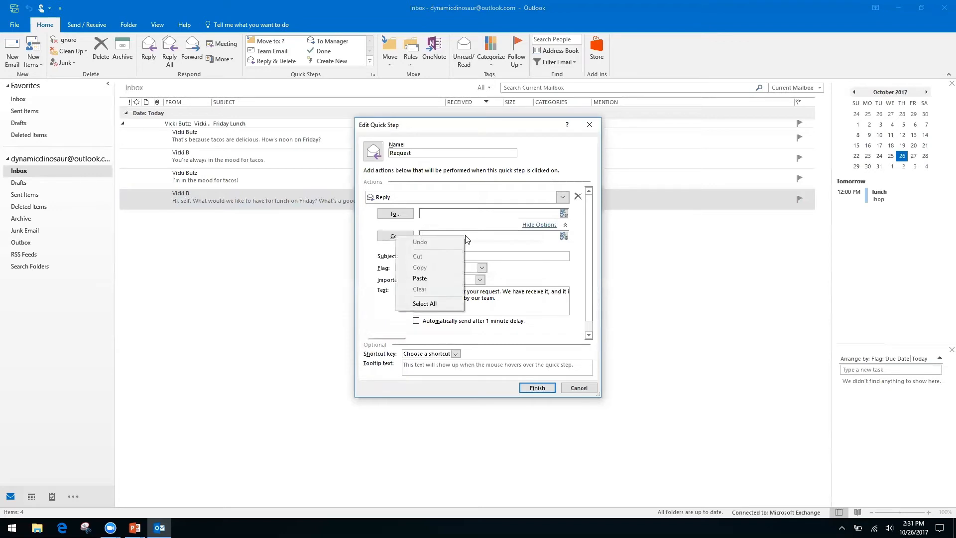
pyautogui.click(378, 285)
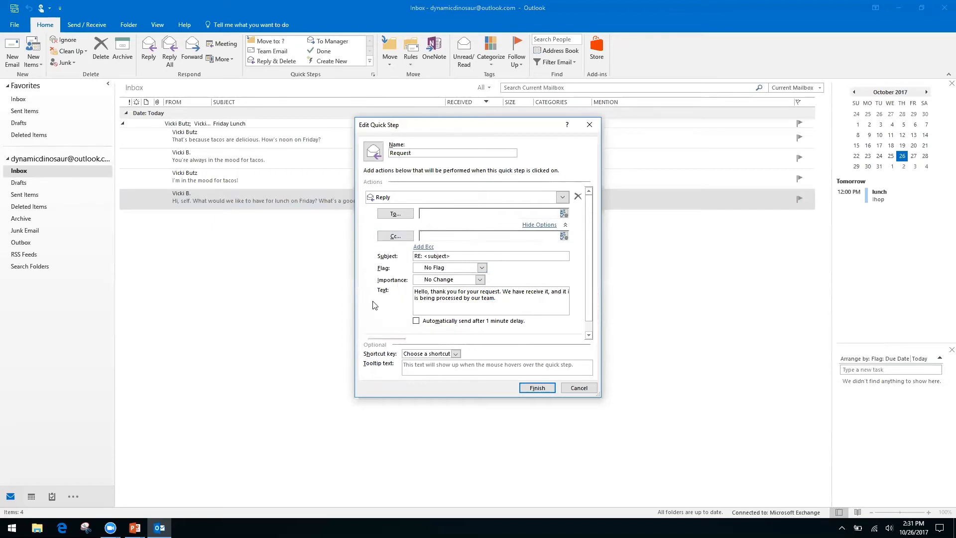
pyautogui.click(542, 225)
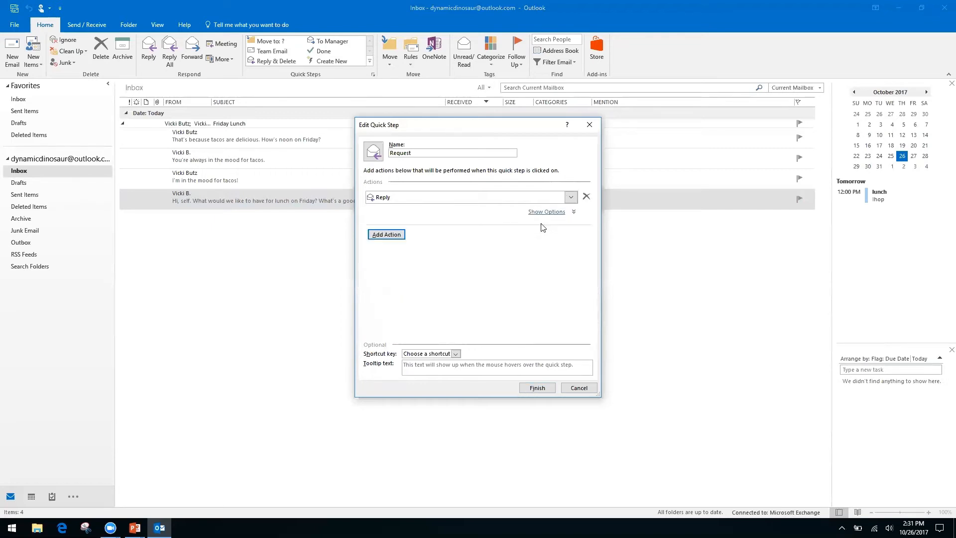
# - Add a Forward action addressed to the recipient's Gmail address
pyautogui.click(398, 235)
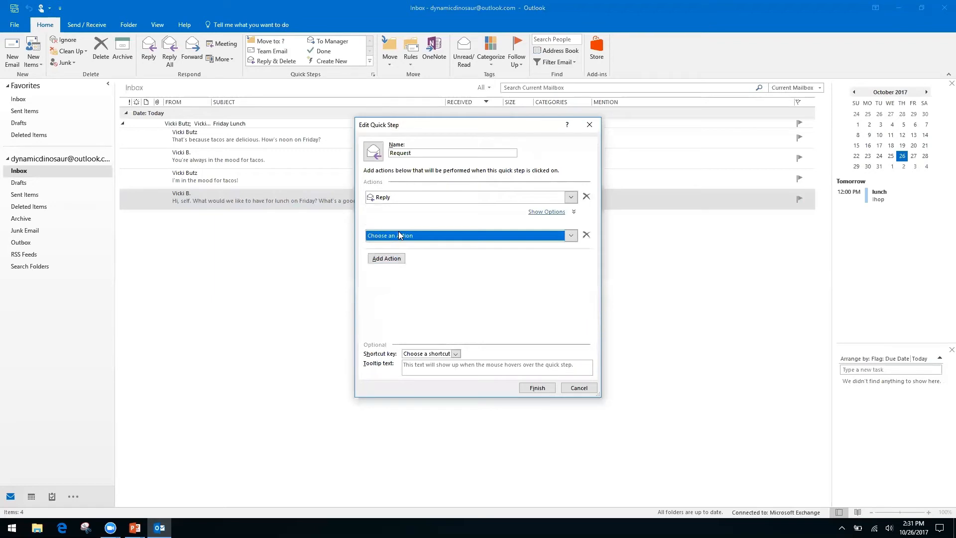
pyautogui.click(571, 236)
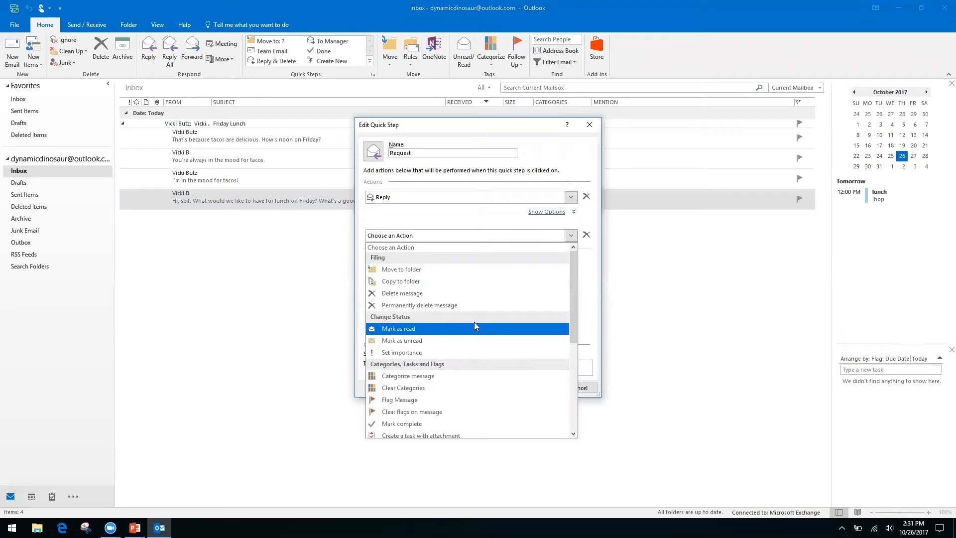
pyautogui.moveTo(570, 290); pyautogui.dragTo(569, 377)
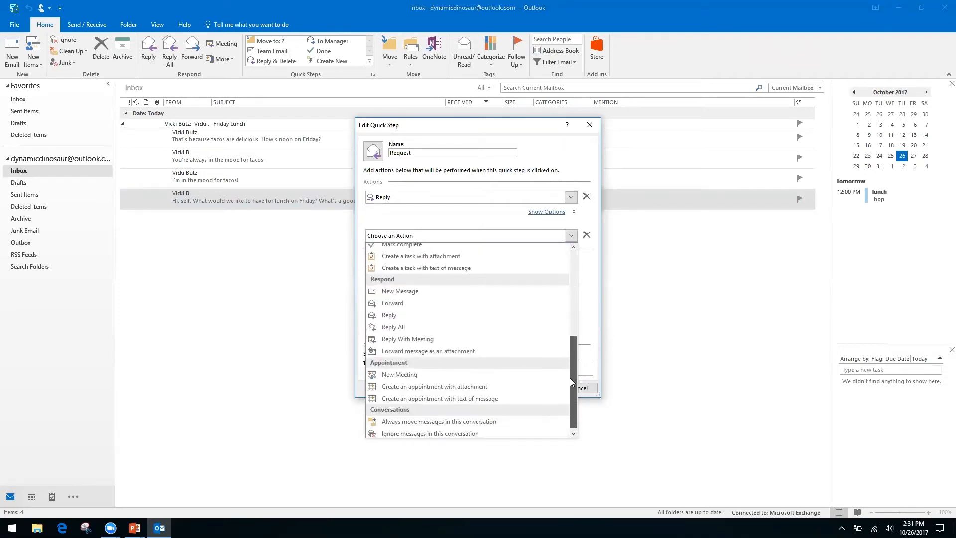
pyautogui.click(404, 301)
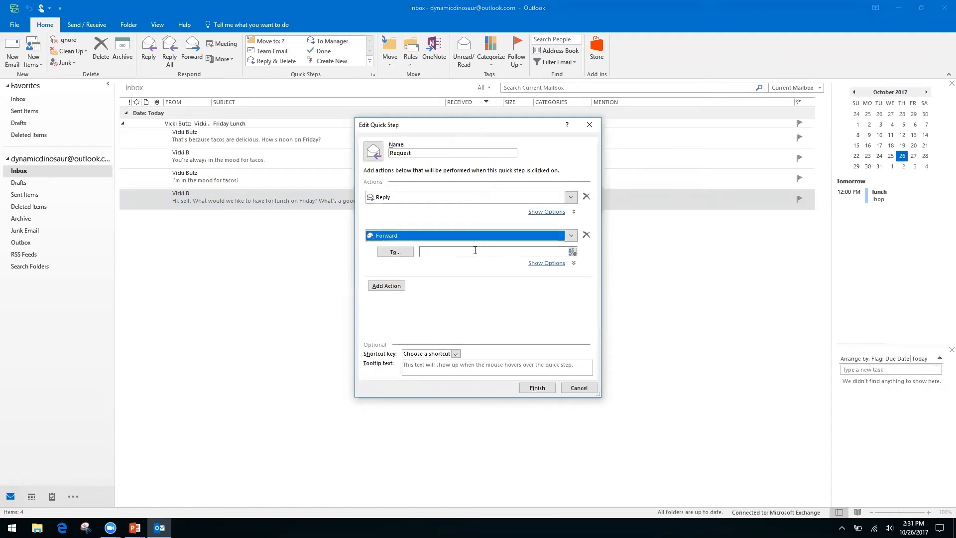
pyautogui.click(476, 251)
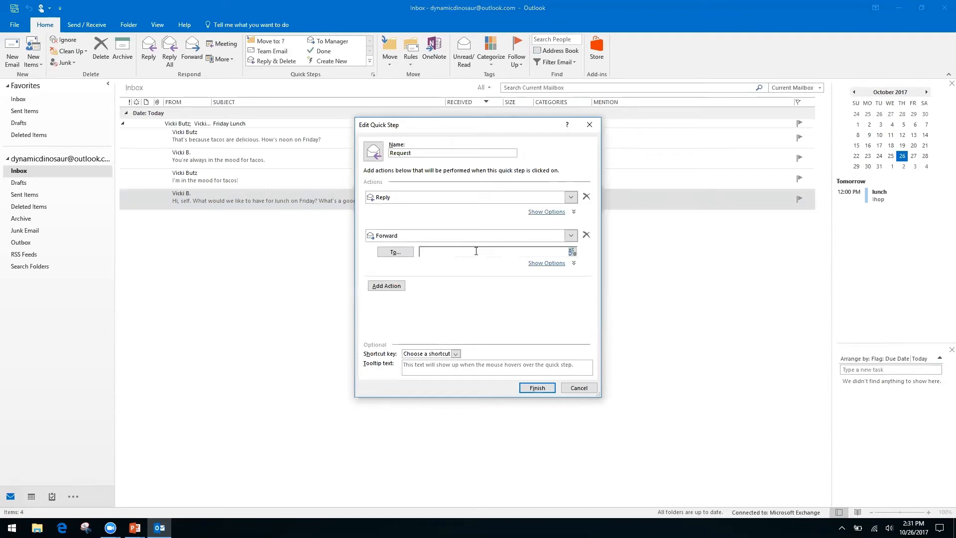
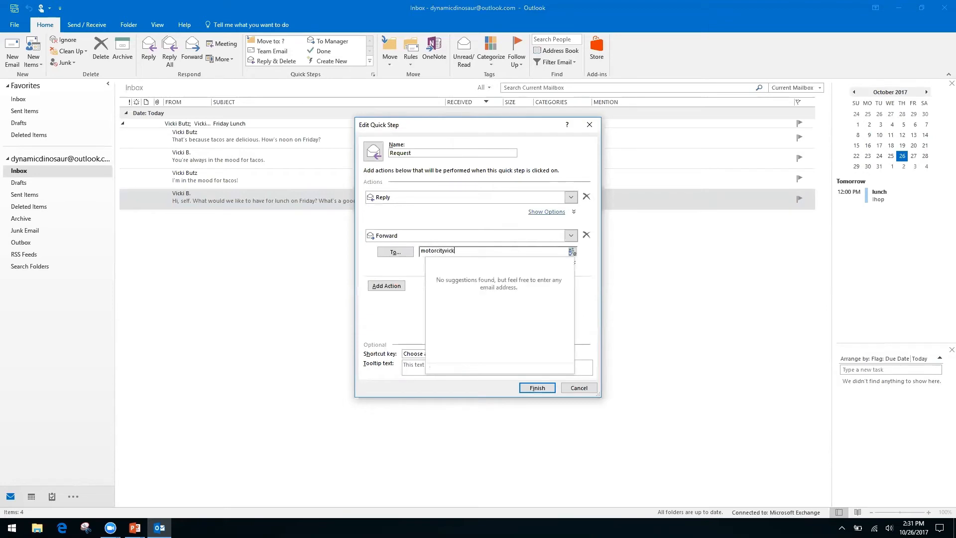
pyautogui.press('Tab')
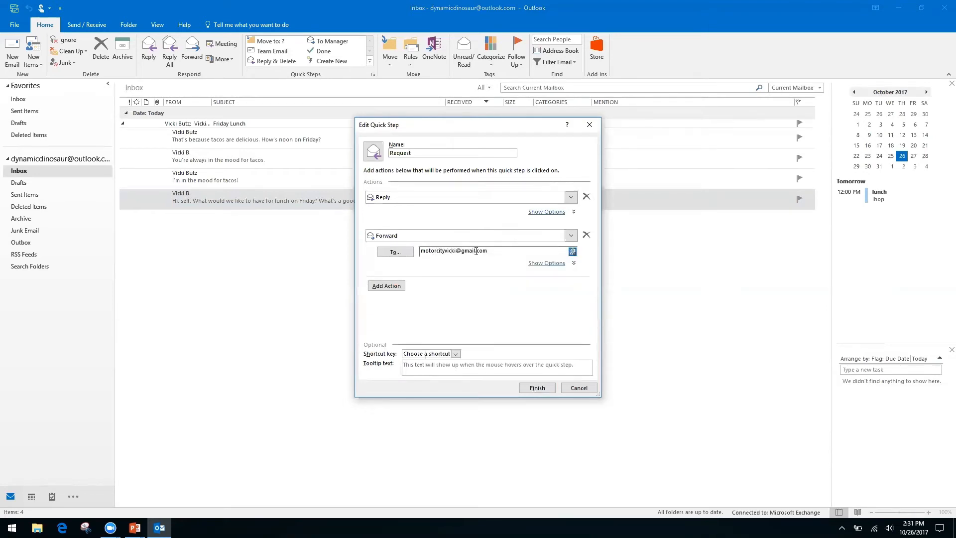
# - Assign the CTRL+SHIFT+2 shortcut to the Request quick step and finish saving it
pyautogui.click(459, 354)
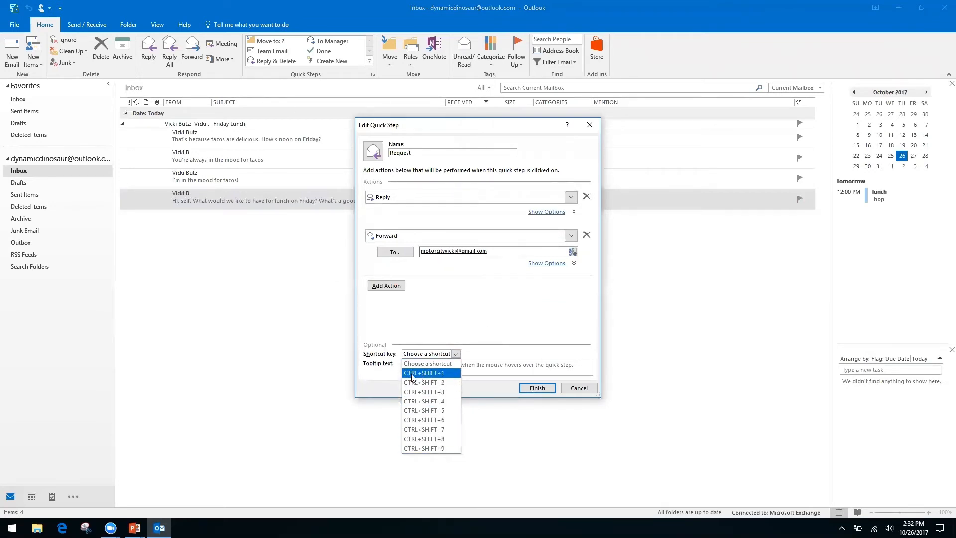
pyautogui.click(438, 383)
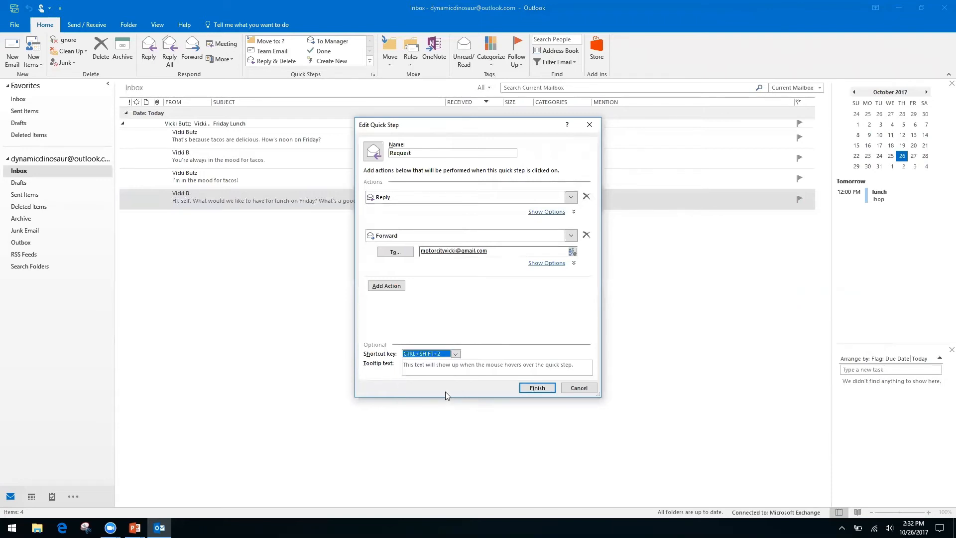
pyautogui.click(541, 392)
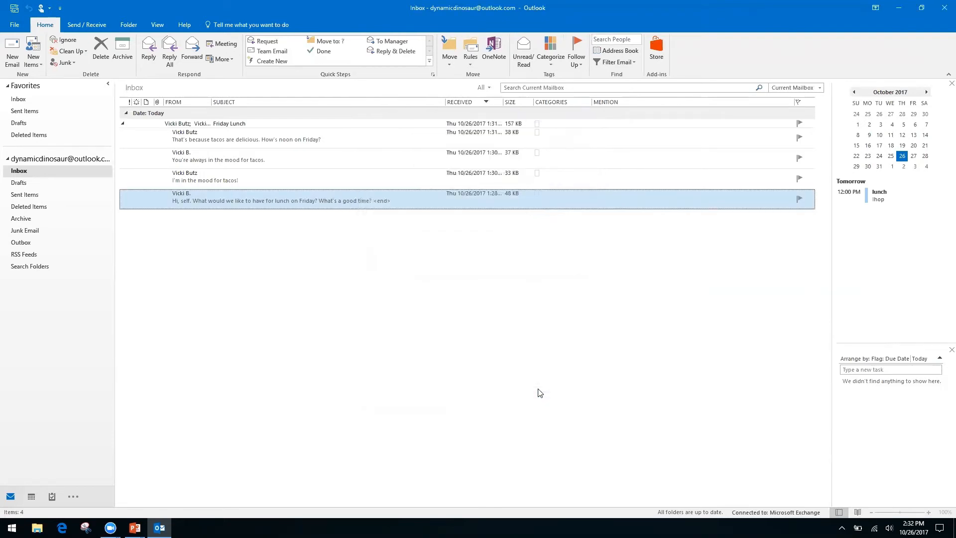
# - Run the Request quick step on the 'I'm in the mood for tacos!' message via its shortcut, then close both drafts
pyautogui.click(259, 176)
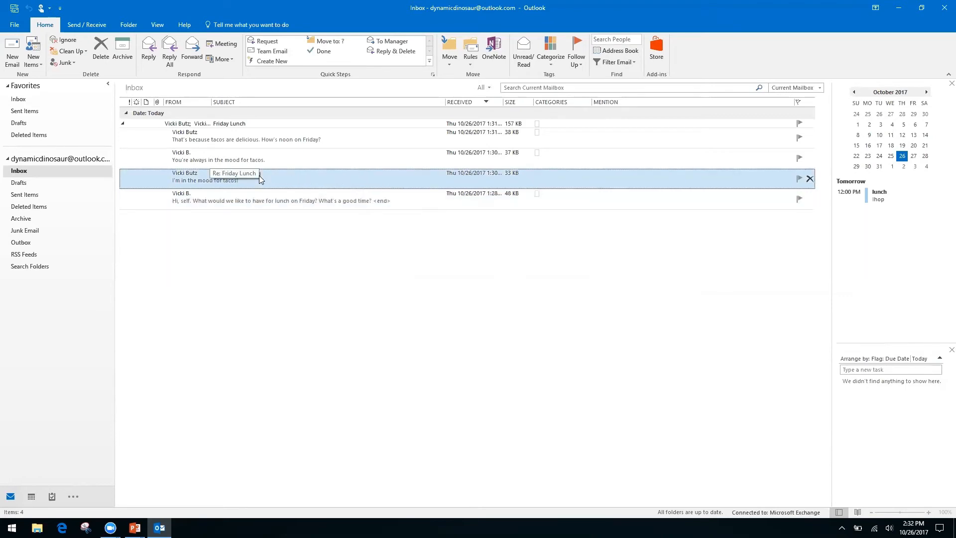
pyautogui.hotkey('ctrl', 'shift', '1')
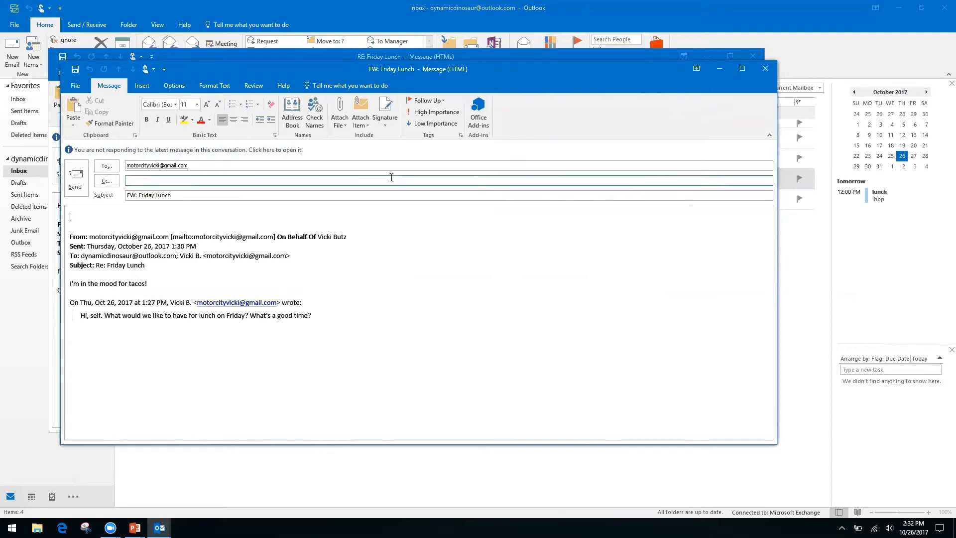
pyautogui.click(765, 72)
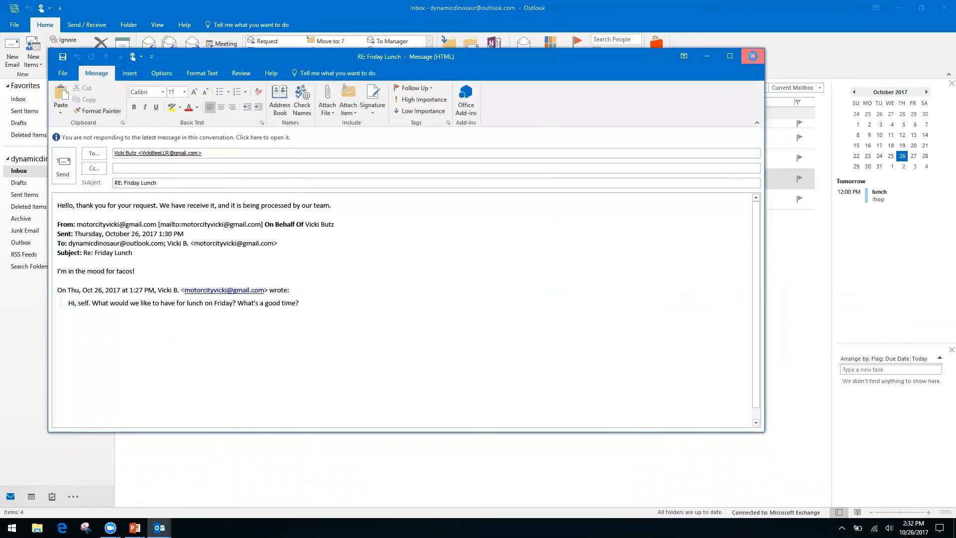
pyautogui.click(753, 56)
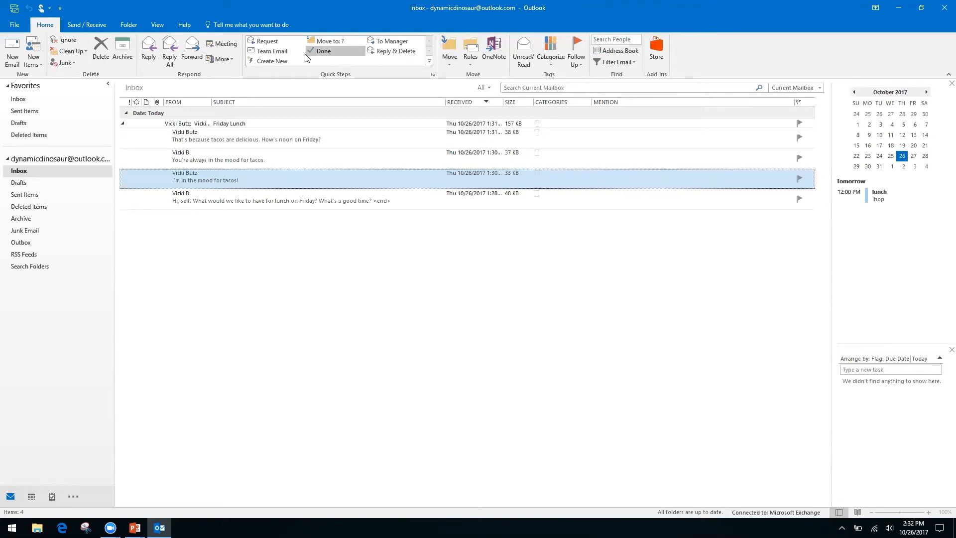
# - Create a new quick step named 'Folders' with a Move to folder action
pyautogui.click(281, 60)
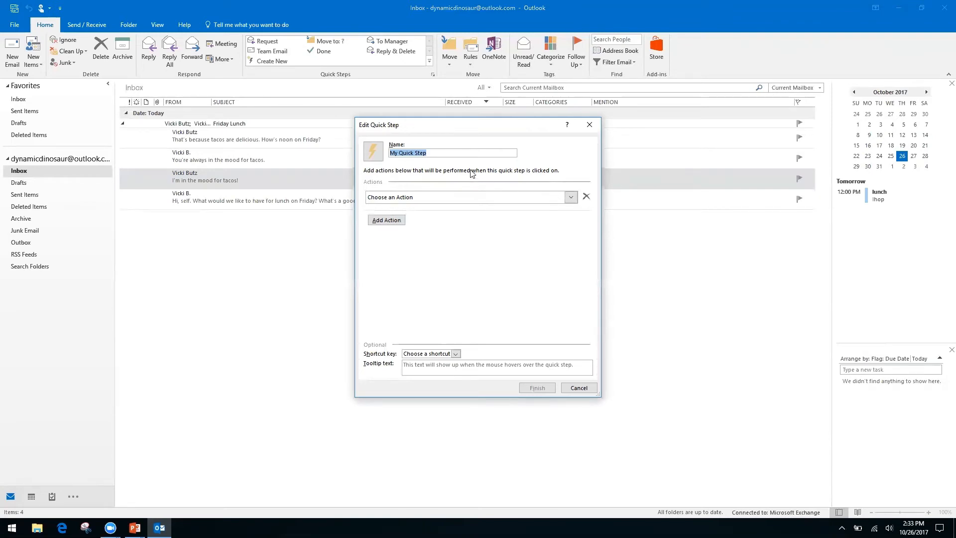
pyautogui.click(432, 152)
pyautogui.tripleClick(435, 151)
pyautogui.click(435, 152)
pyautogui.tripleClick(435, 153)
pyautogui.write('Folders')
pyautogui.click(569, 197)
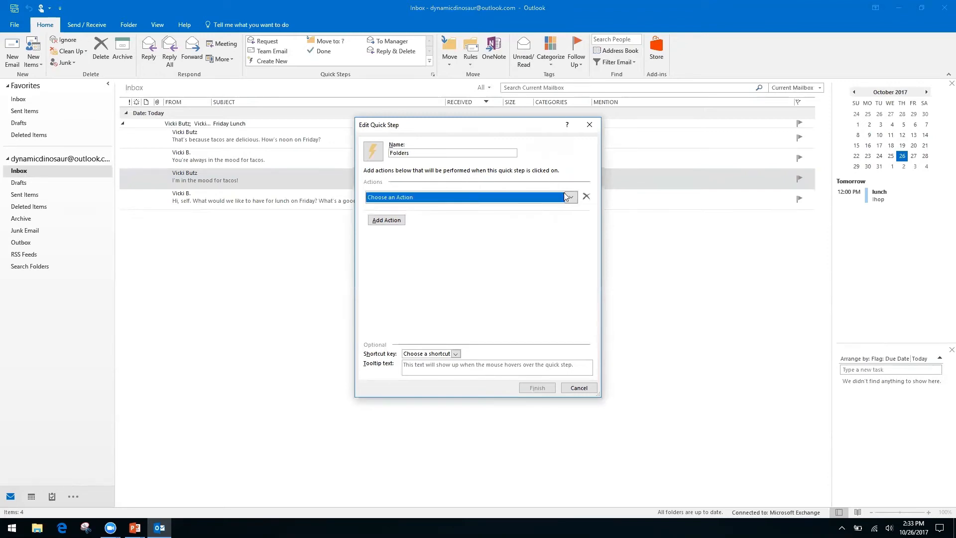
pyautogui.click(437, 231)
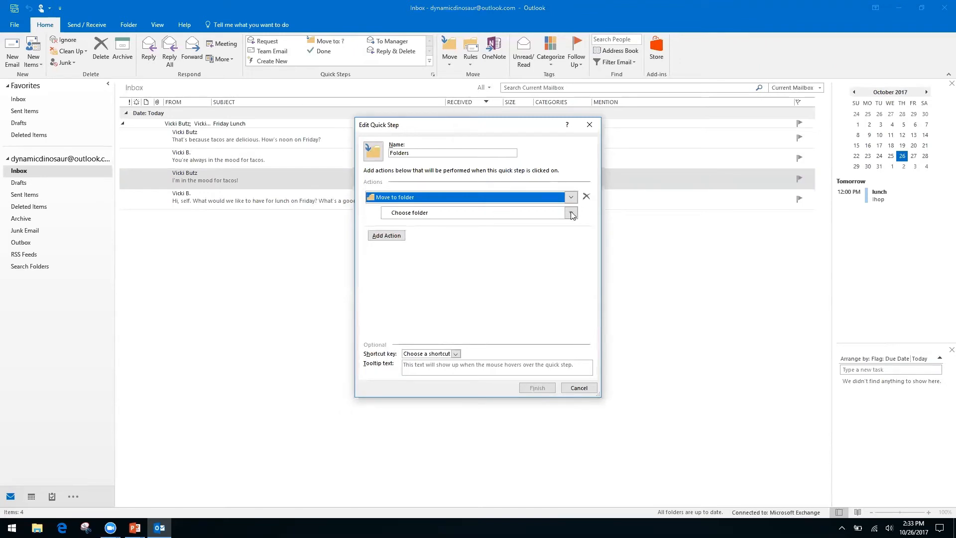
pyautogui.click(21, 299)
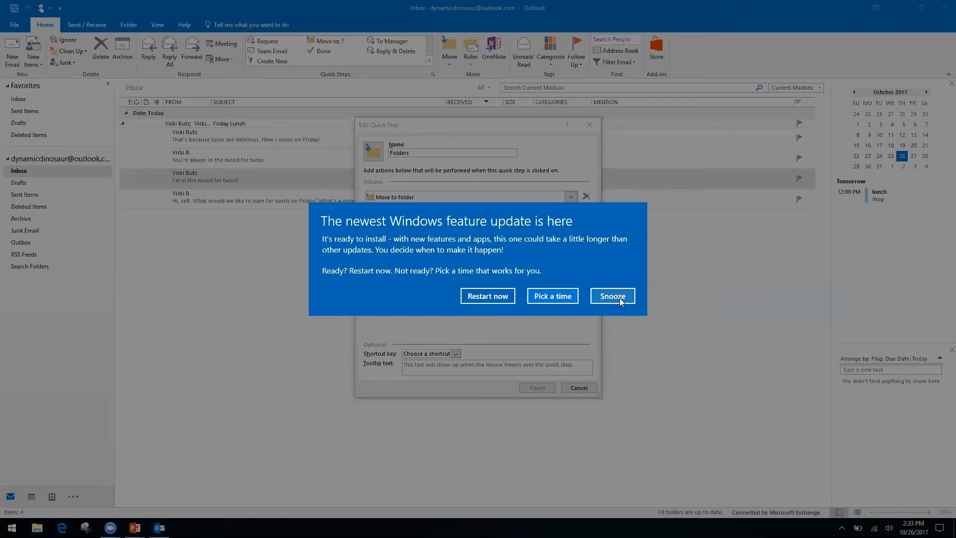
# - Dismiss the Windows update notice and choose Other Folder as the move destination
pyautogui.click(621, 301)
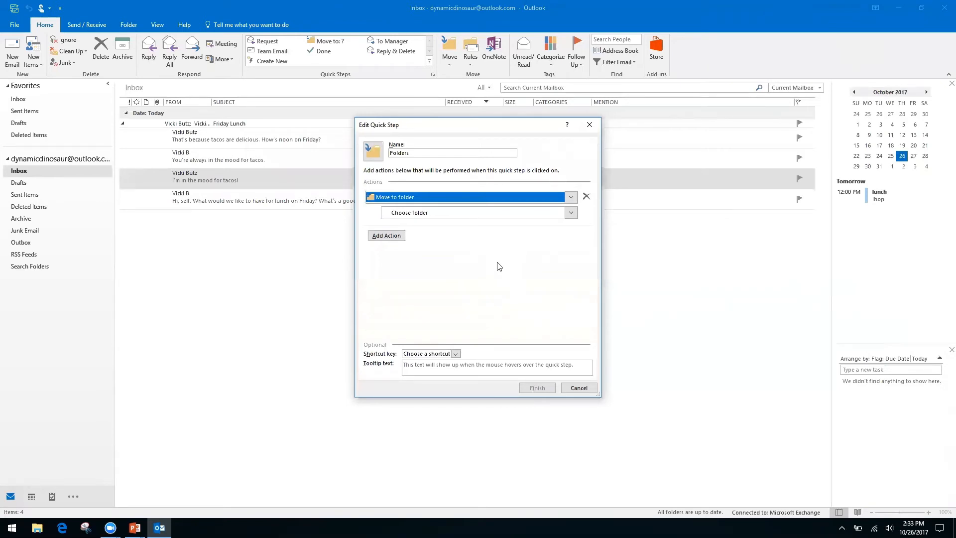
pyautogui.click(404, 214)
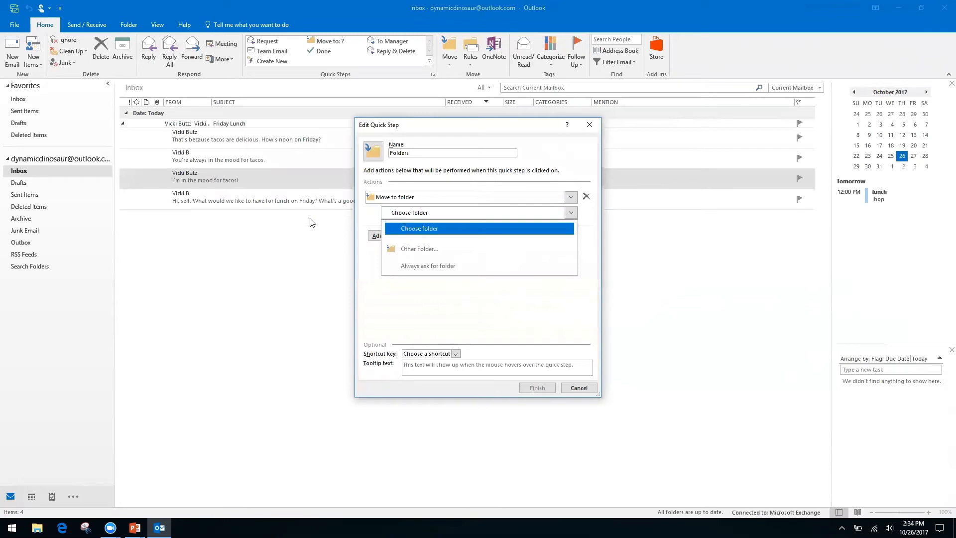
pyautogui.click(435, 251)
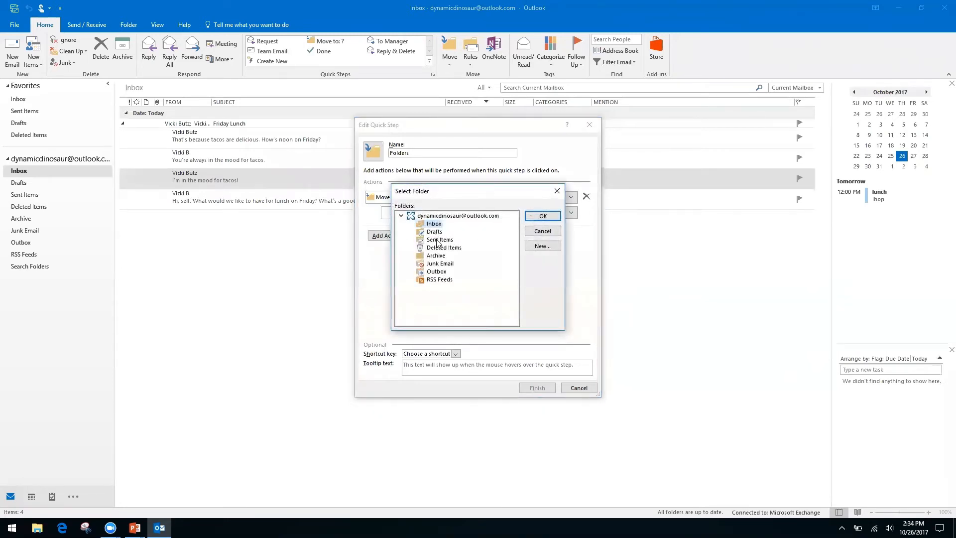
# - Create a 'Finances' folder under Inbox and set it as the move destination
pyautogui.click(541, 248)
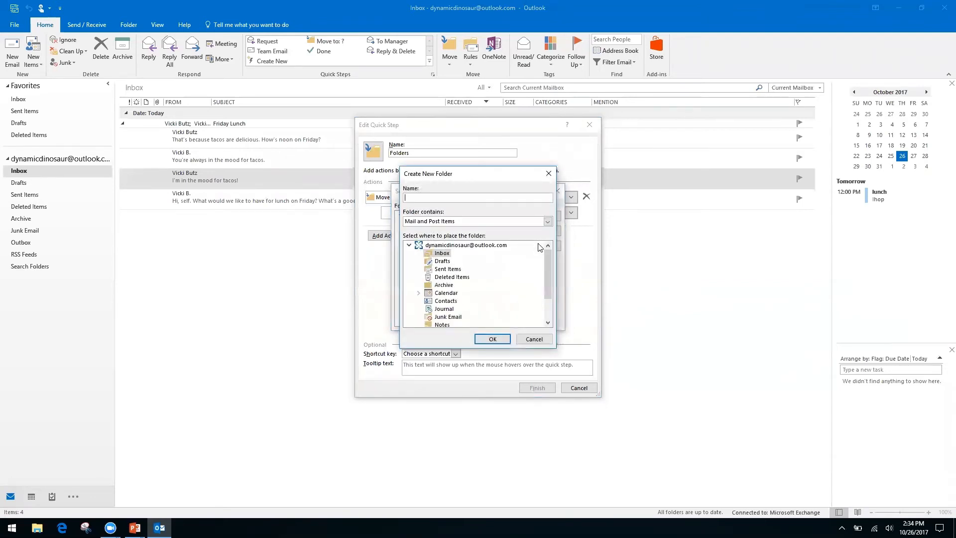
pyautogui.write('Finances')
pyautogui.click(490, 339)
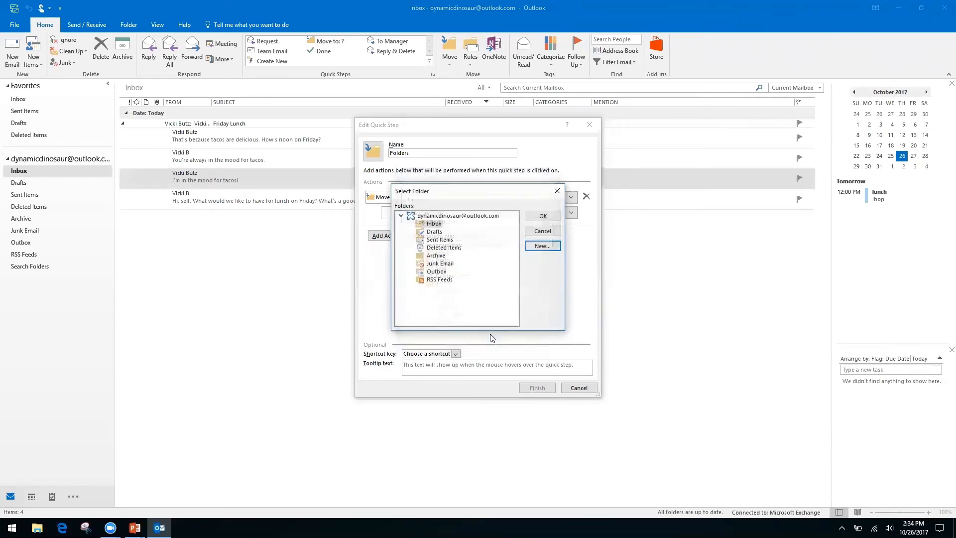
pyautogui.click(537, 216)
# - Name the quick step 'Finances' and save it
pyautogui.click(431, 150)
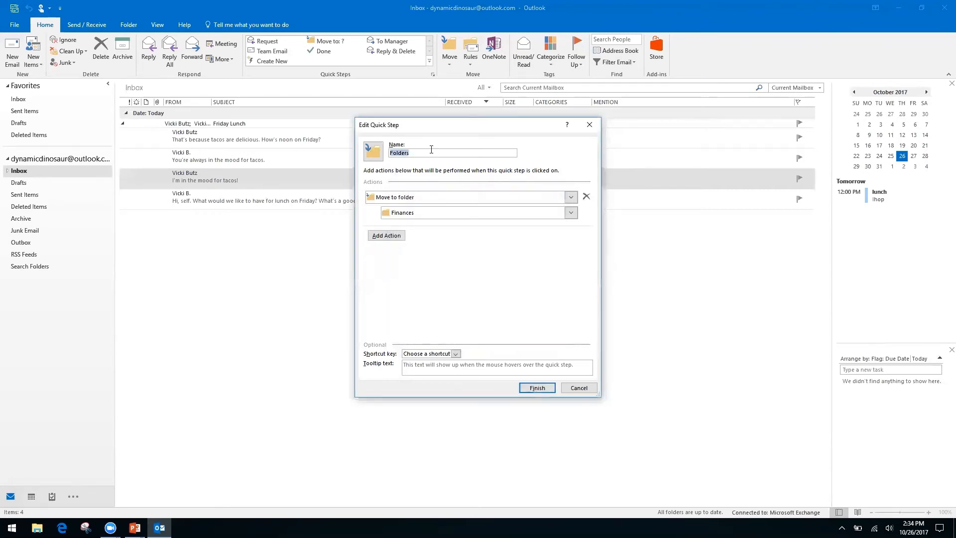
pyautogui.write('Fina')
pyautogui.press('BackSpace')
pyautogui.press('BackSpace')
pyautogui.press('BackSpace')
pyautogui.press('BackSpace')
pyautogui.press('BackSpace')
pyautogui.press('BackSpace')
pyautogui.press('BackSpace')
pyautogui.press('BackSpace')
pyautogui.press('BackSpace')
pyautogui.press('BackSpace')
pyautogui.write('Finances')
pyautogui.click(537, 389)
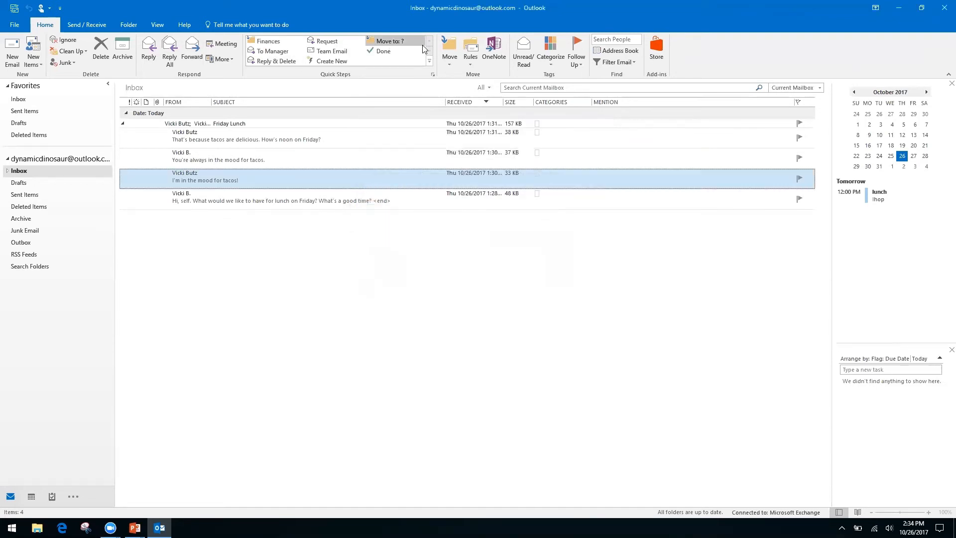
# - Move the 'I'm in the mood for tacos!' message with the Finances quick step and check the Finances folder
pyautogui.click(268, 42)
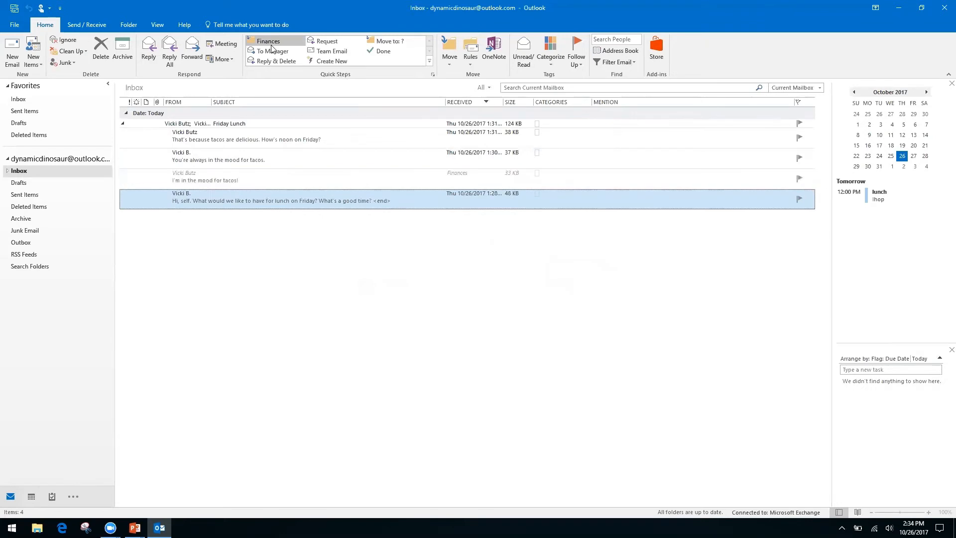
pyautogui.click(8, 171)
pyautogui.click(29, 184)
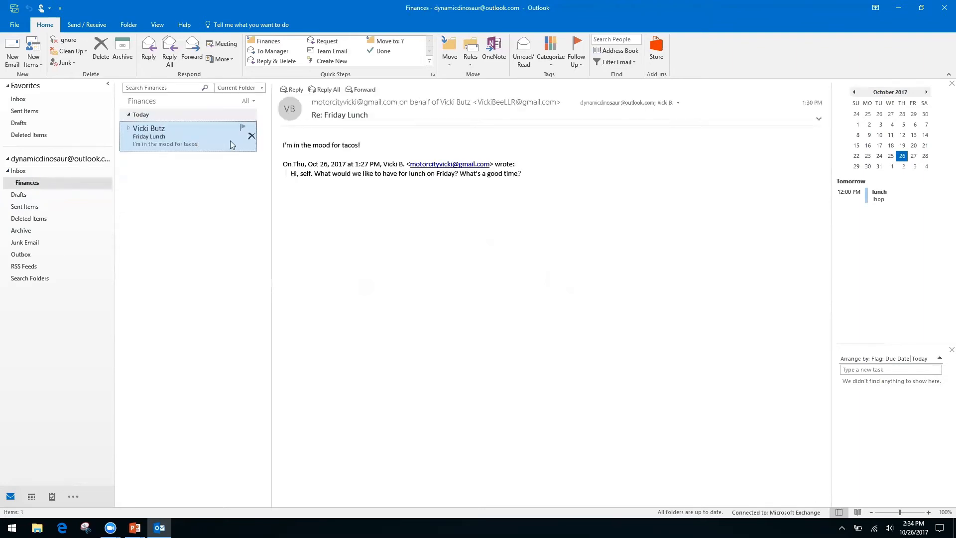
# - Return to the Inbox and collapse the Friday Lunch conversation
pyautogui.click(20, 172)
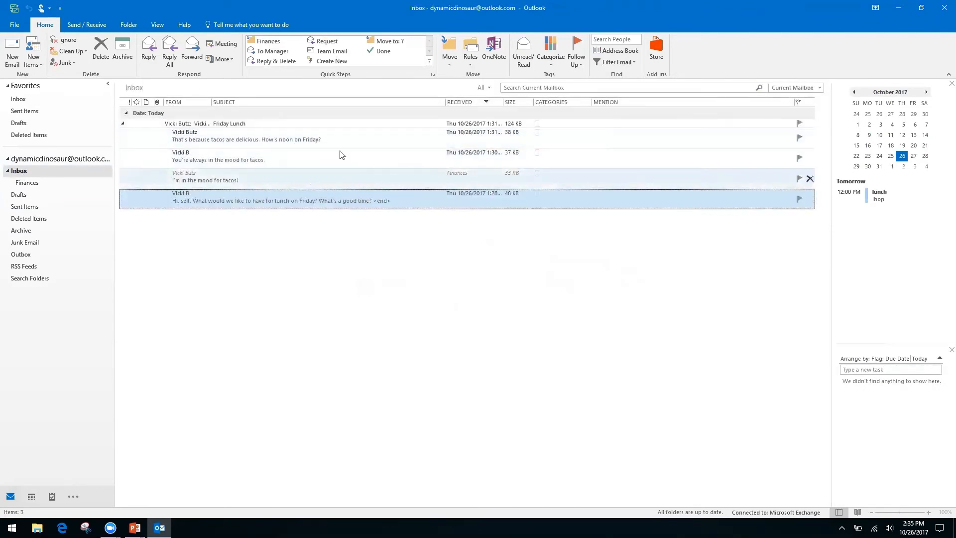
pyautogui.click(125, 127)
pyautogui.click(123, 125)
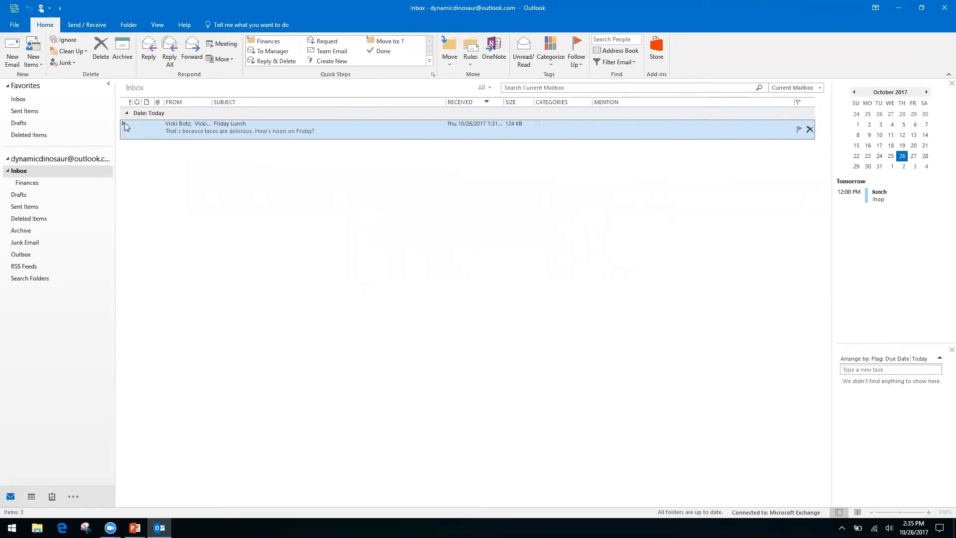
# - Preview the Friday Lunch message, then delete the 'You're always in the mood for tacos.' message
pyautogui.doubleClick(125, 123)
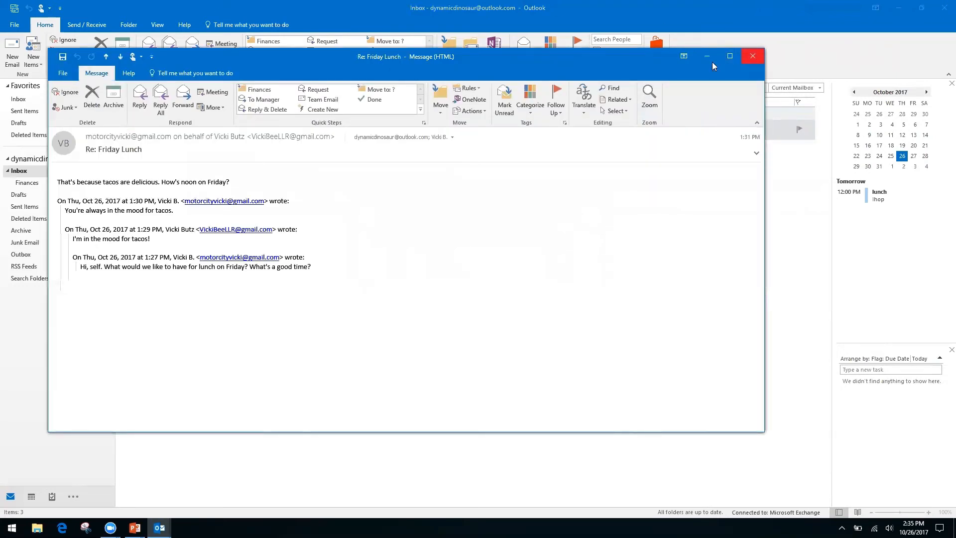
pyautogui.click(760, 59)
pyautogui.click(124, 123)
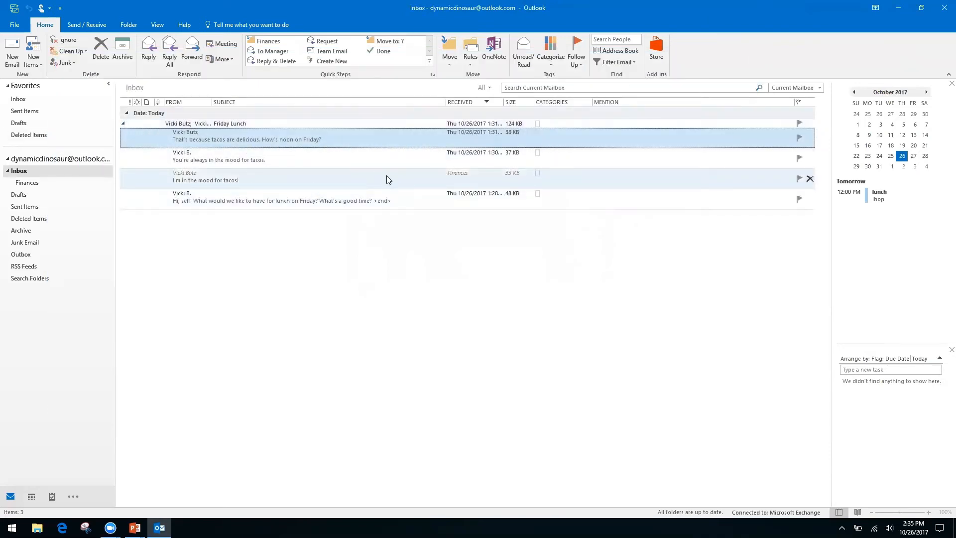
pyautogui.click(386, 177)
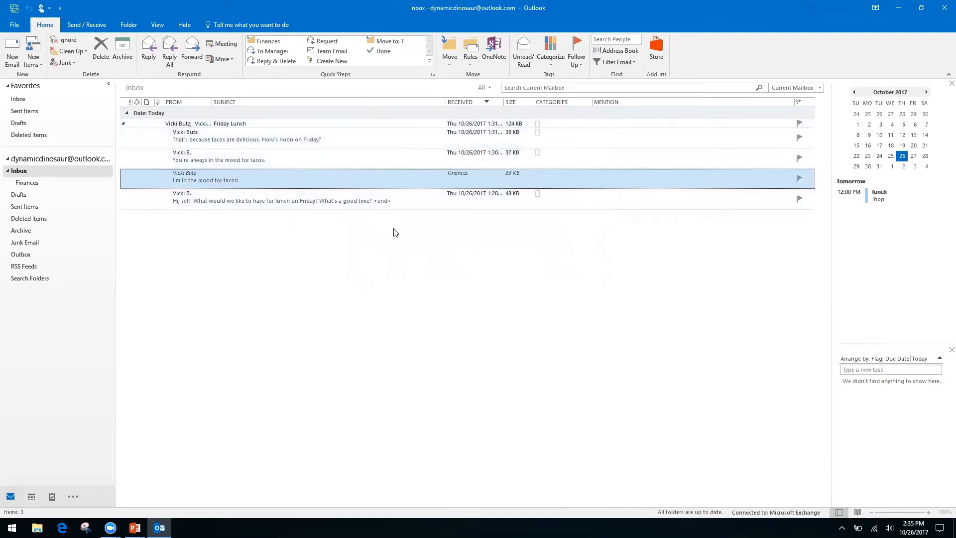
pyautogui.click(334, 156)
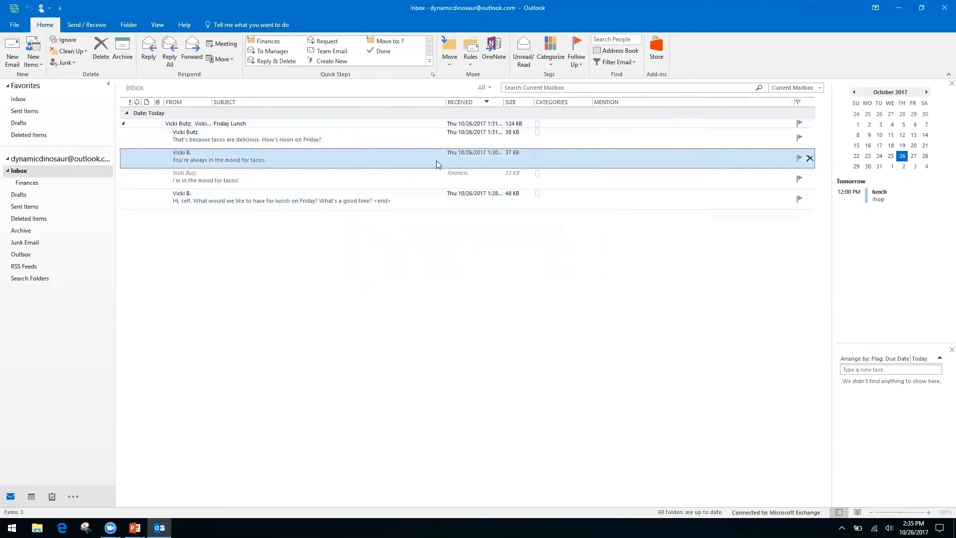
pyautogui.click(97, 54)
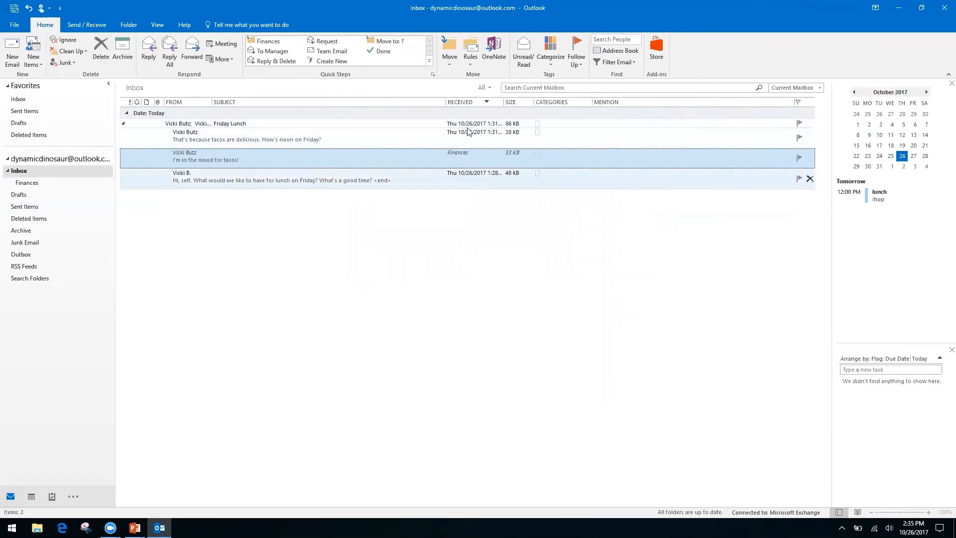
# - Collapse the Friday Lunch conversation and switch over to the PowerPoint slide show
pyautogui.click(125, 125)
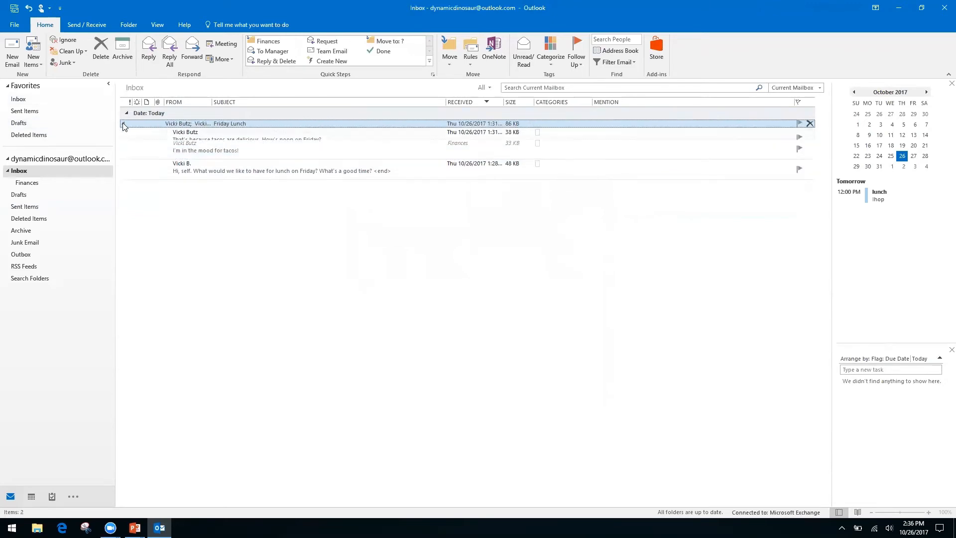
pyautogui.click(123, 124)
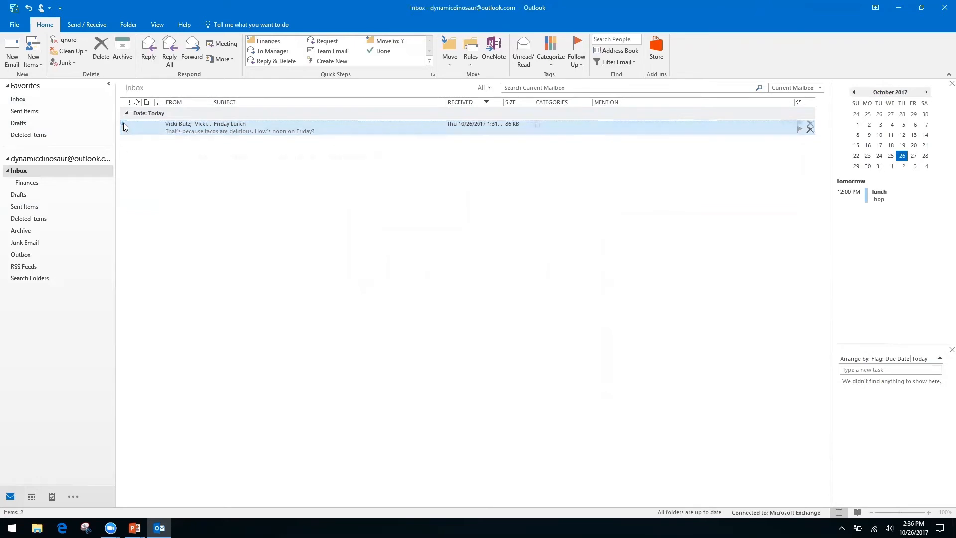
pyautogui.click(124, 123)
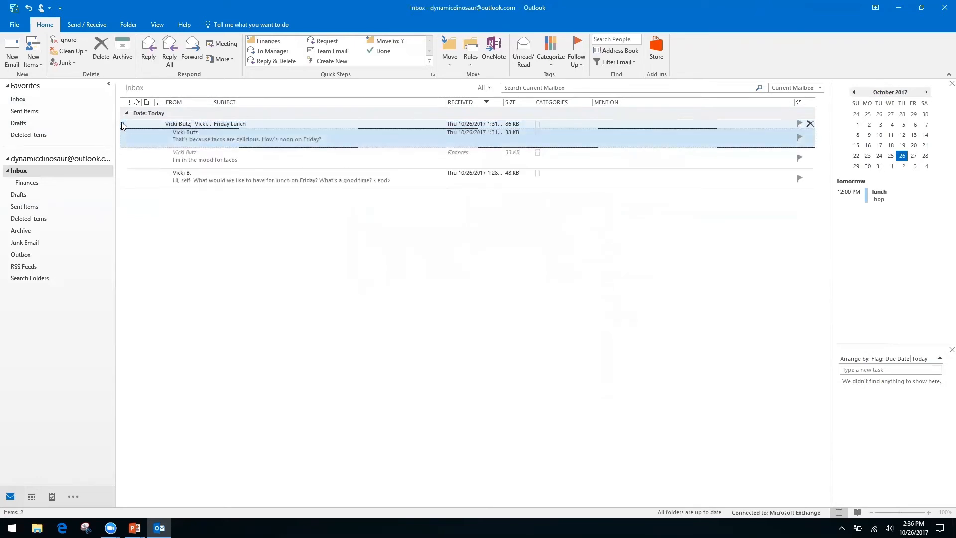
pyautogui.click(123, 125)
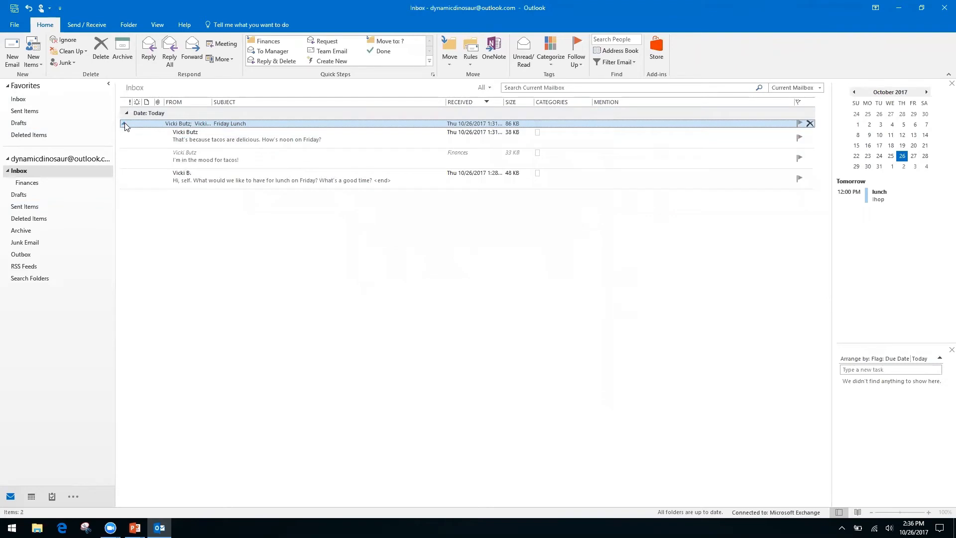
pyautogui.click(124, 124)
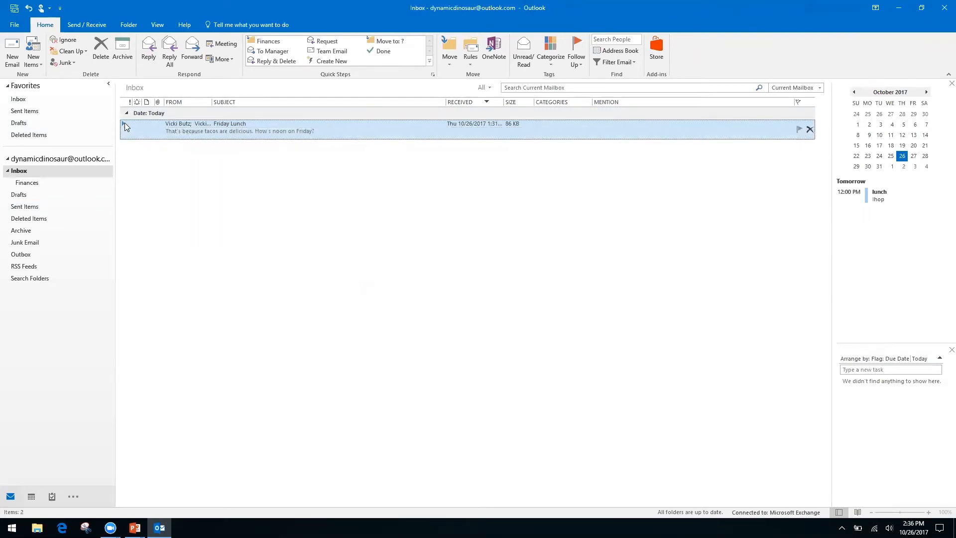
pyautogui.hotkey('alt', 'Tab')
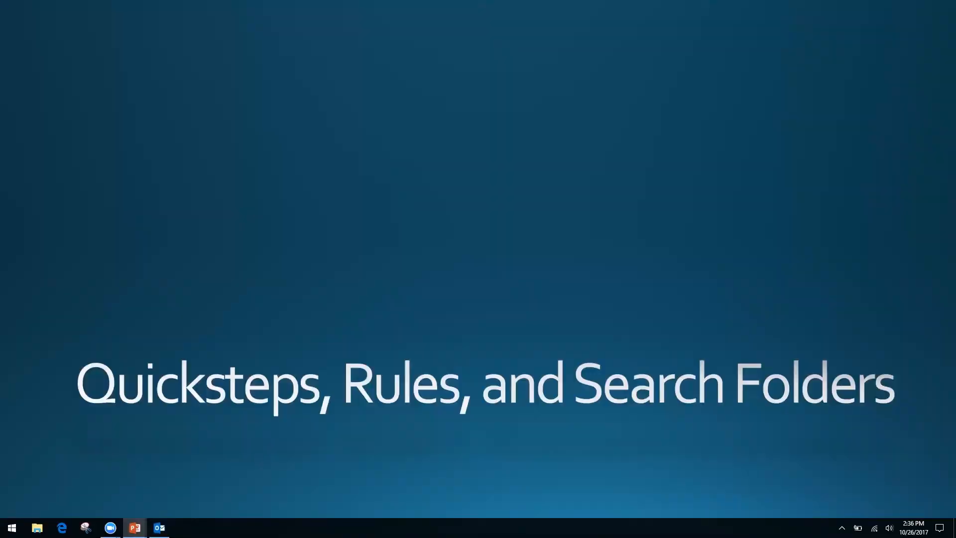
# - Switch from the PowerPoint slide show back to Outlook's Inbox
pyautogui.hotkey('alt', 'Tab')
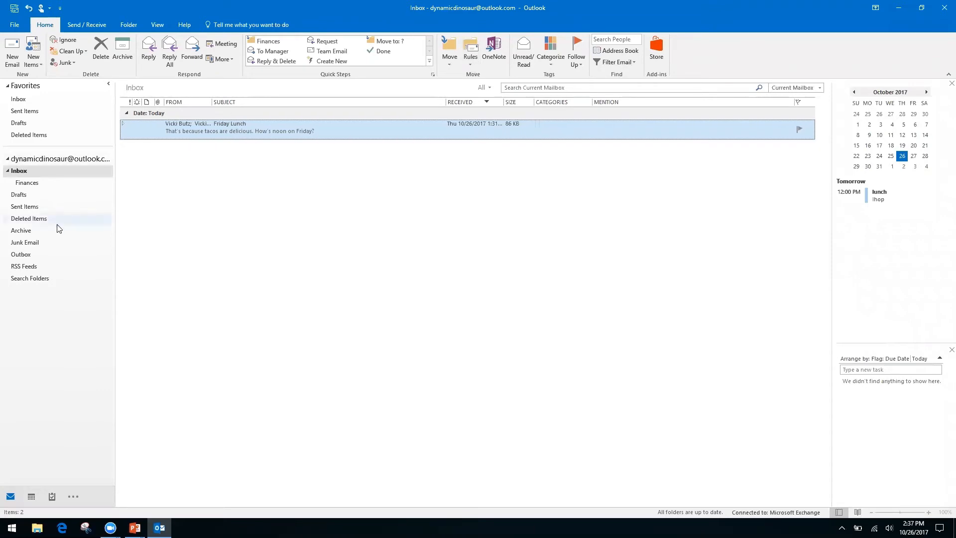
# - Start a new rule from the Friday Lunch message using Rules > Create Rule
pyautogui.click(36, 296)
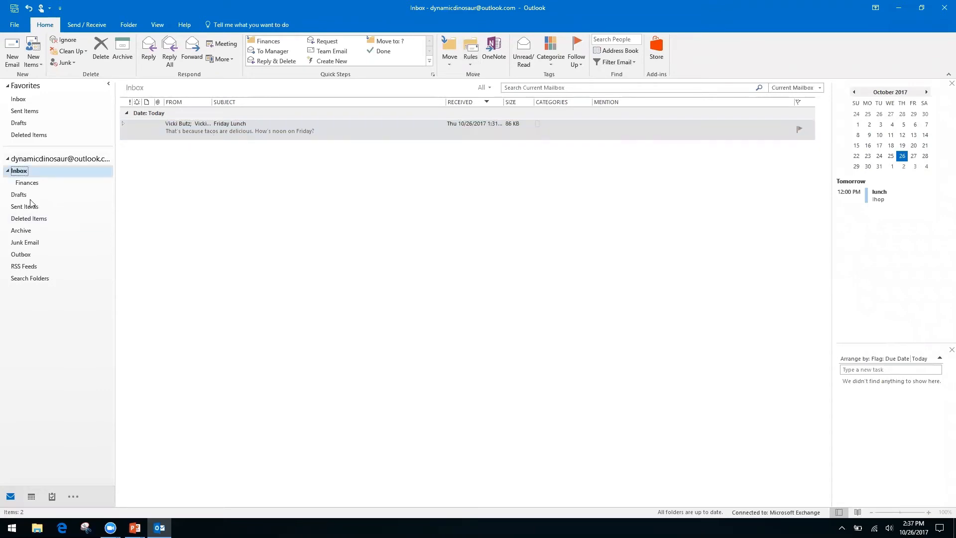
pyautogui.click(469, 66)
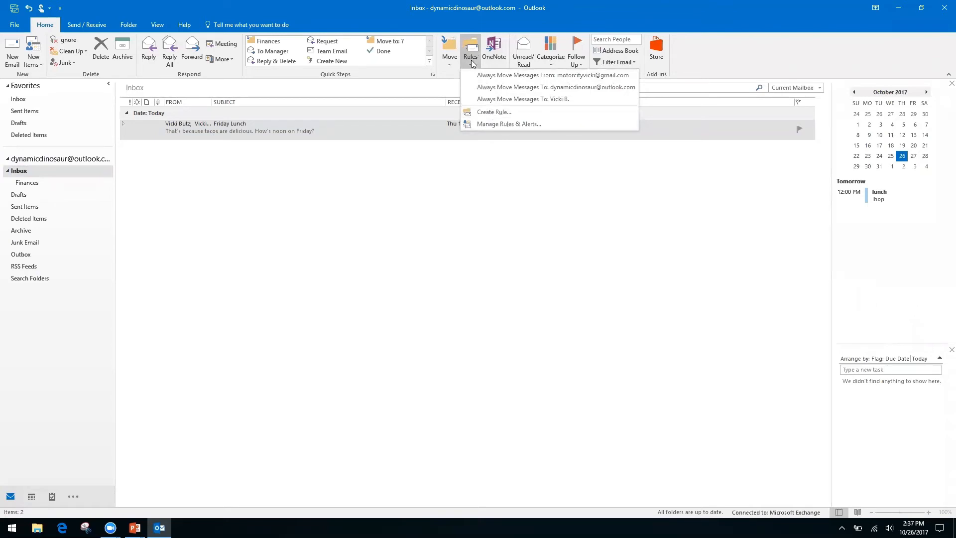
pyautogui.click(492, 114)
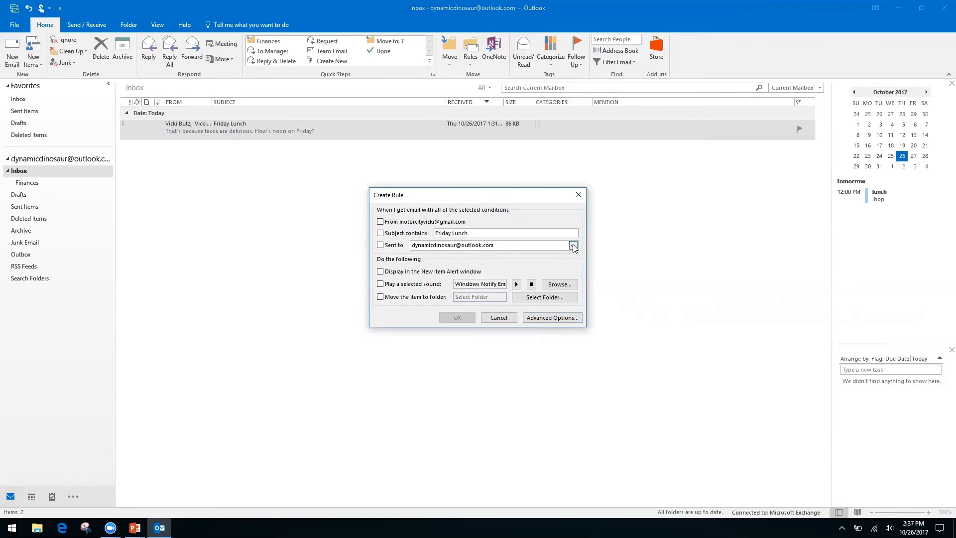
# - Set the rule's only condition to 'where my name is not in the To box' and continue
pyautogui.click(542, 317)
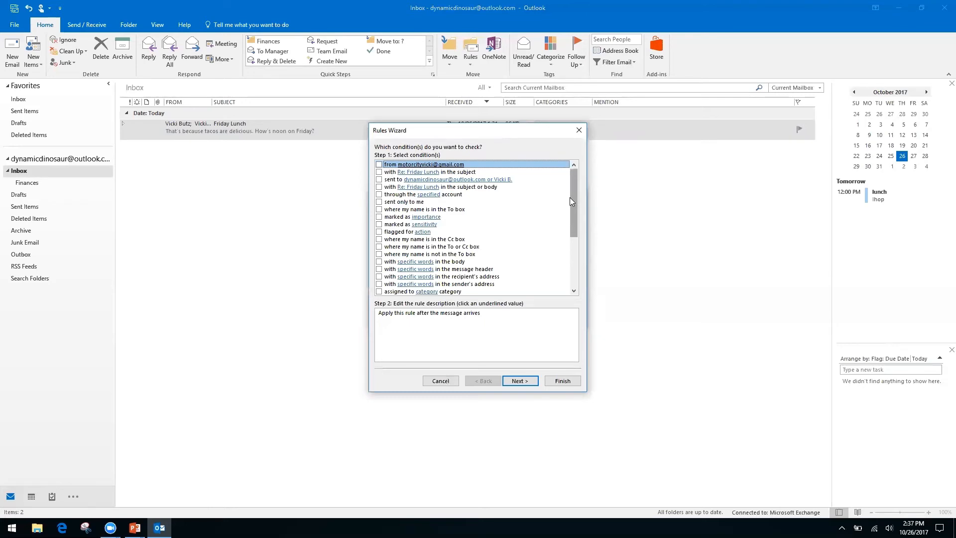
pyautogui.click(379, 240)
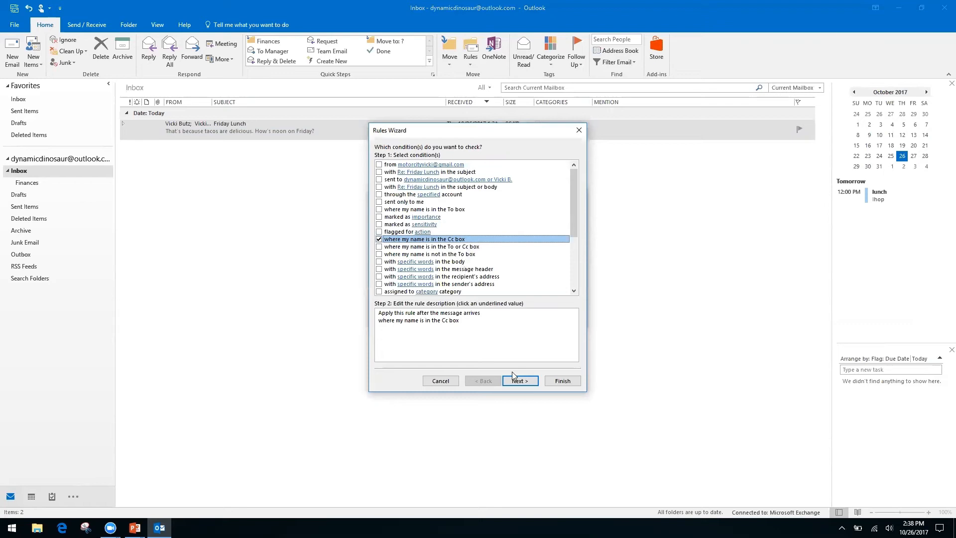
pyautogui.click(378, 240)
pyautogui.click(379, 254)
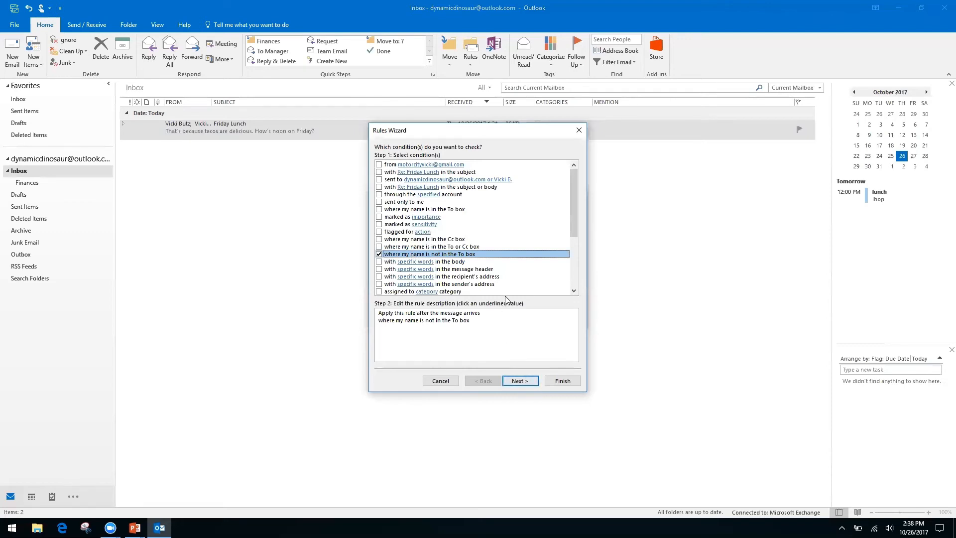
pyautogui.click(528, 384)
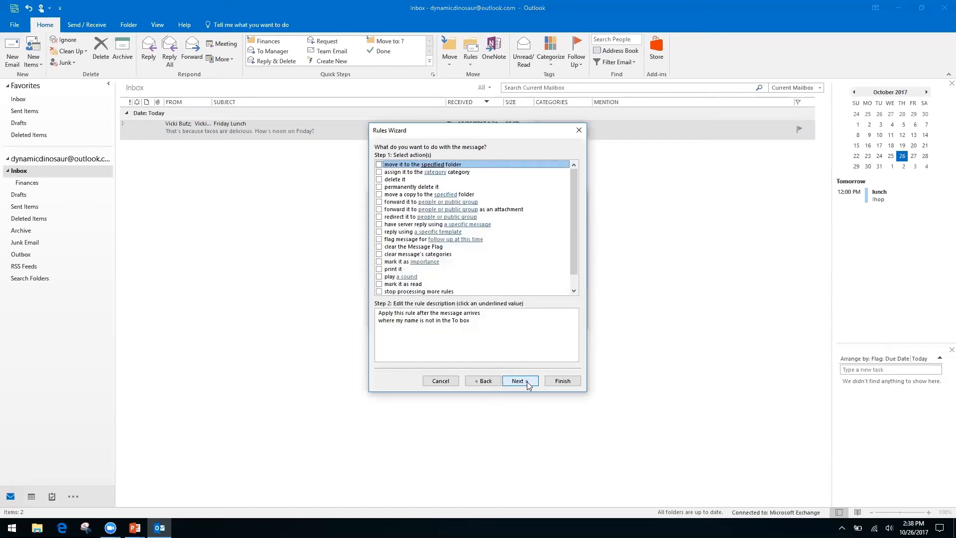
# - Make the rule move messages into a new 'Inbox CC' folder created under Inbox
pyautogui.click(379, 165)
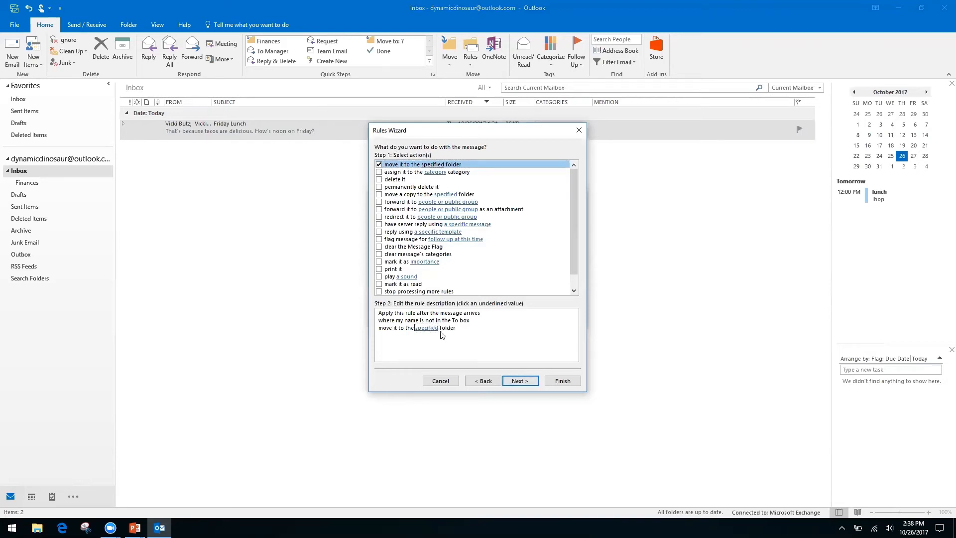
pyautogui.click(426, 328)
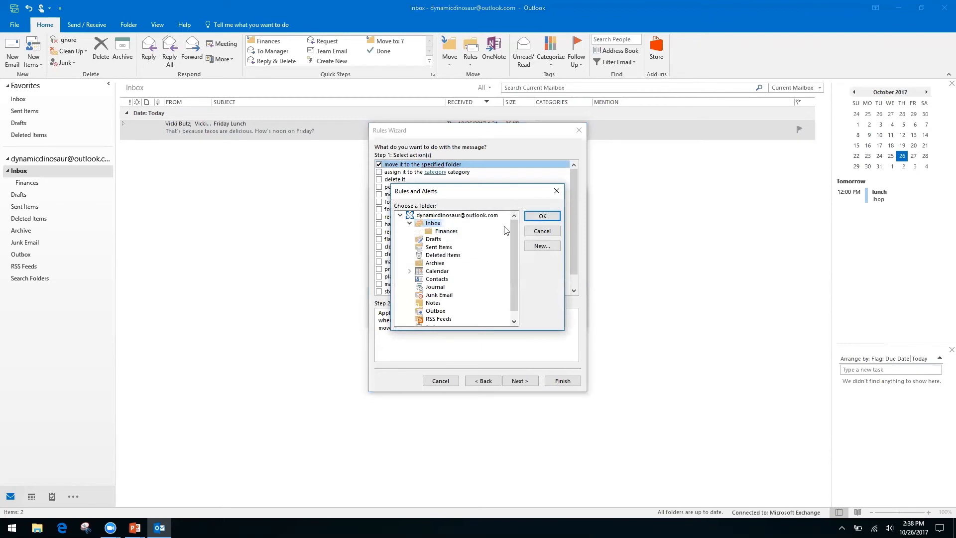
pyautogui.click(545, 249)
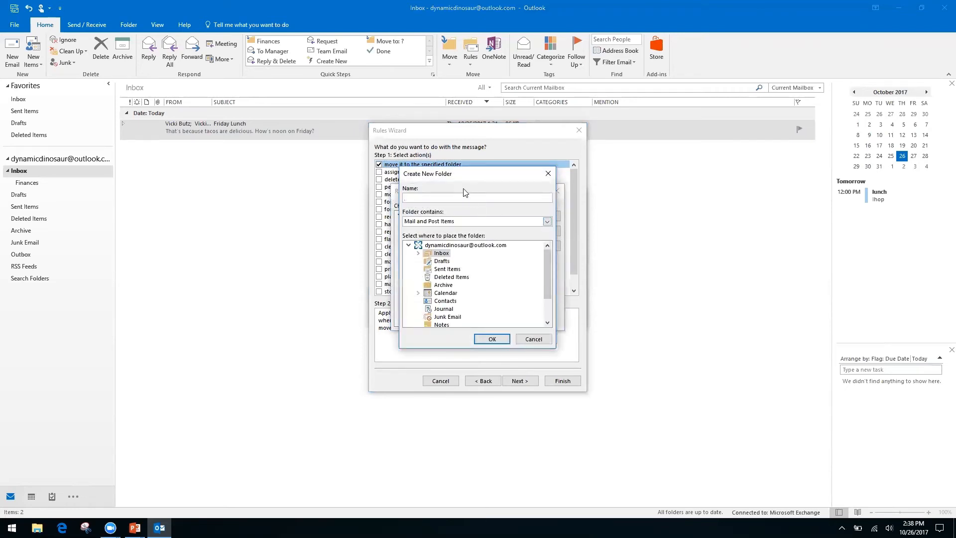
pyautogui.click(438, 246)
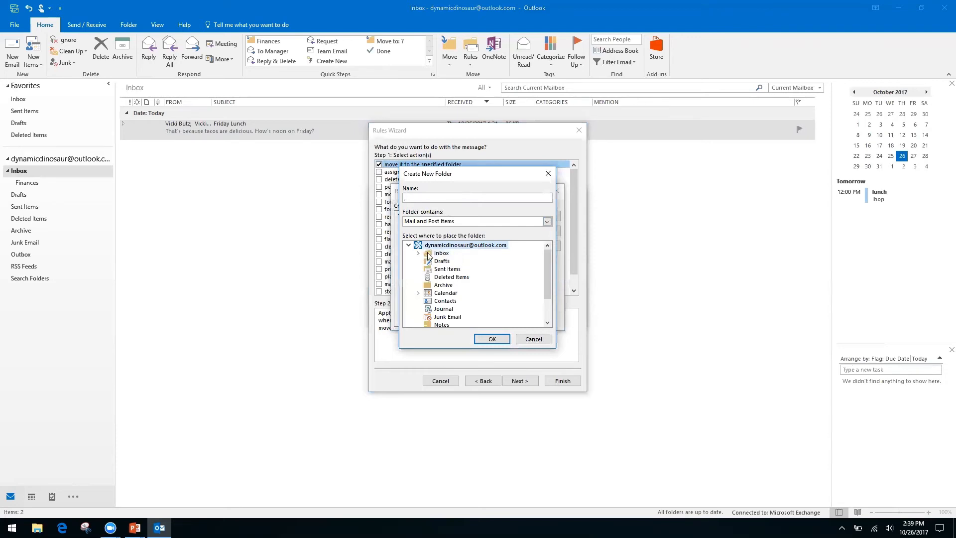
pyautogui.click(441, 253)
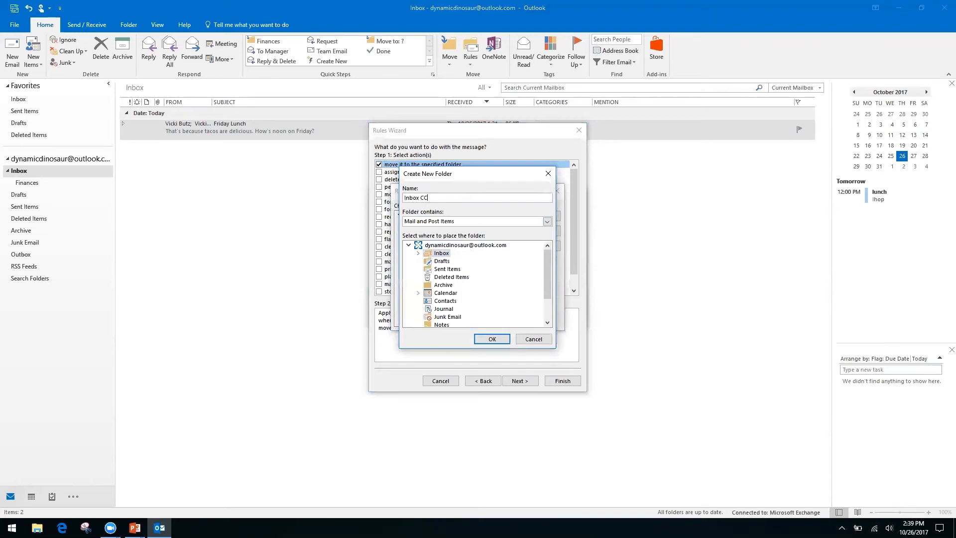
pyautogui.click(490, 338)
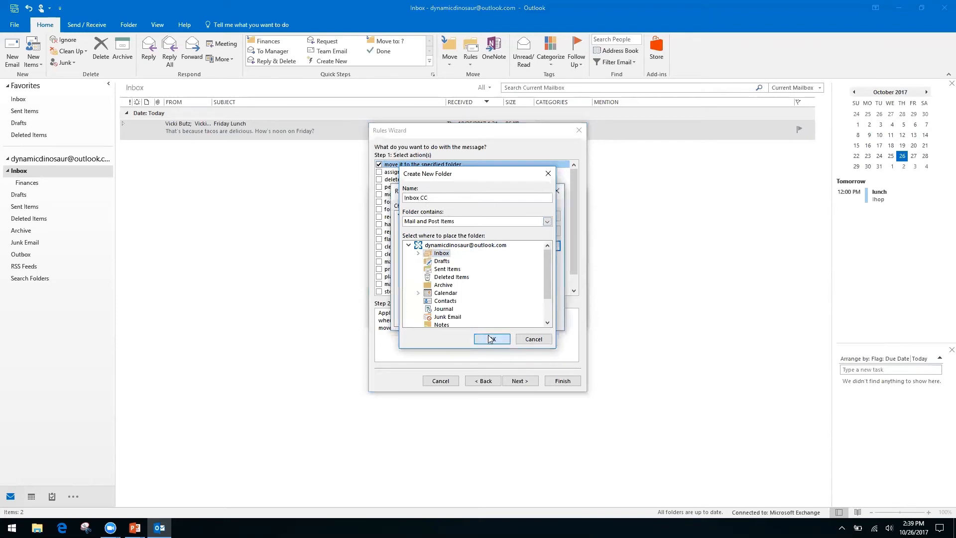
pyautogui.click(540, 218)
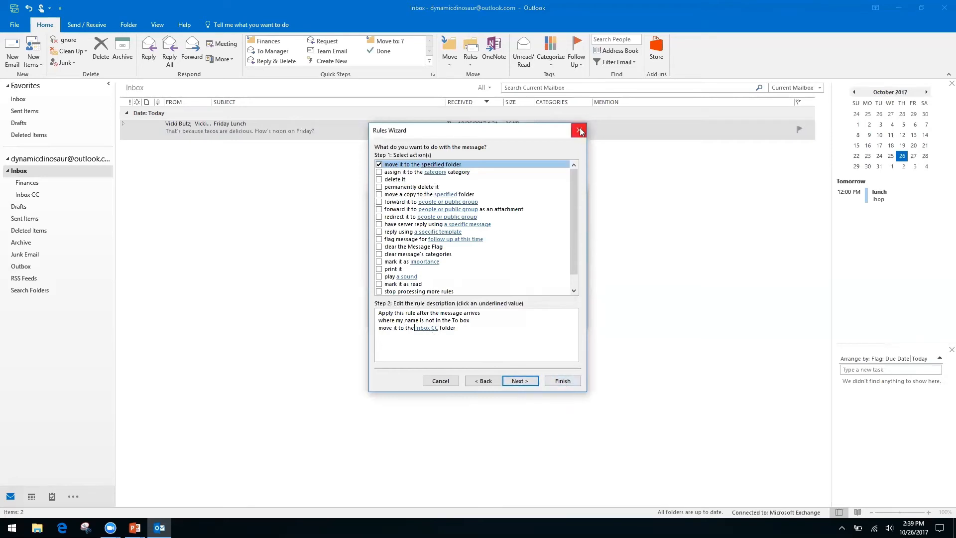
pyautogui.click(532, 383)
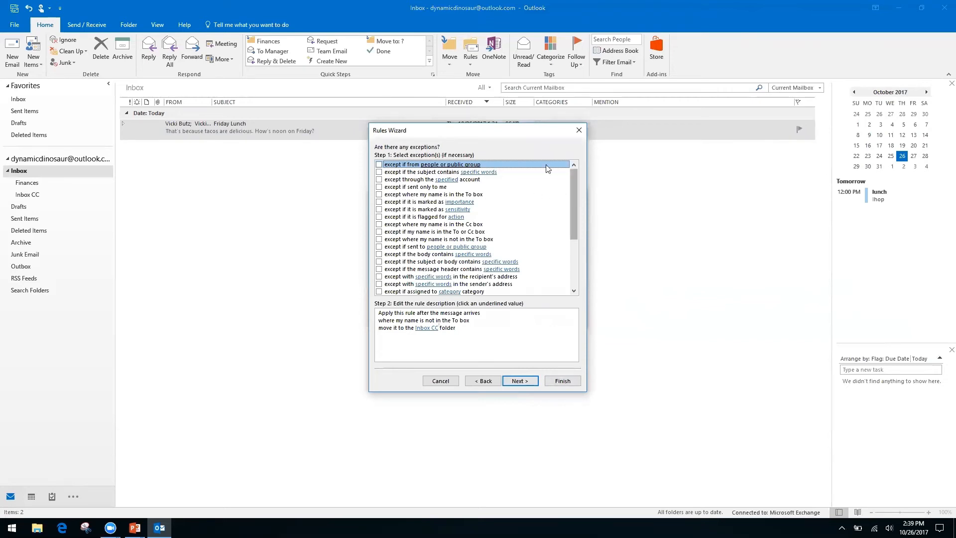
# - Try then clear the 'except if from people or public group' exception, leaving the rule without exceptions
pyautogui.click(433, 328)
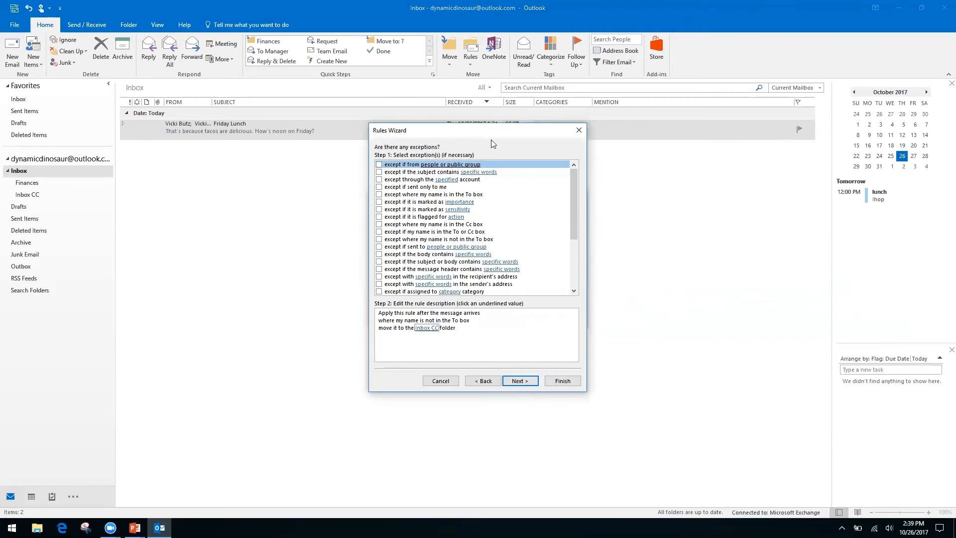
pyautogui.click(379, 164)
pyautogui.click(444, 336)
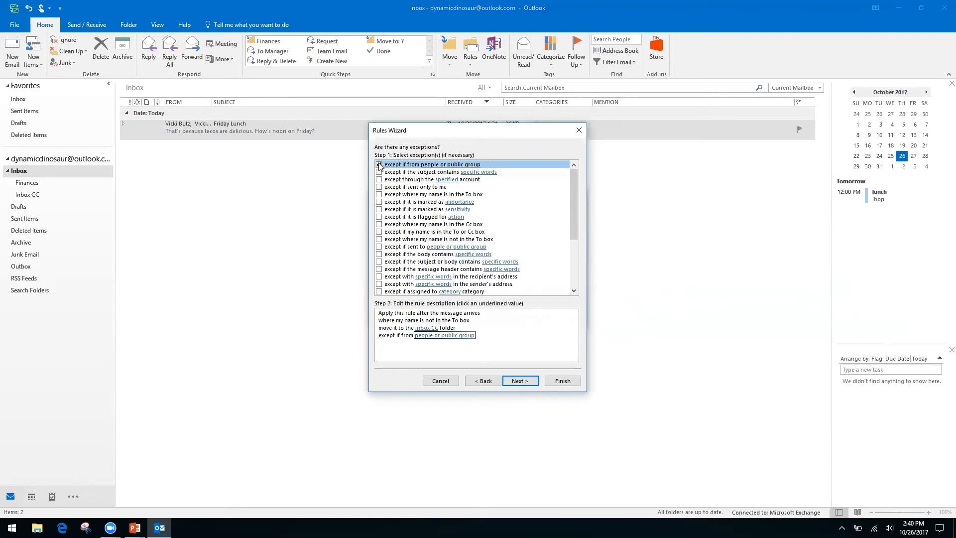
pyautogui.click(422, 336)
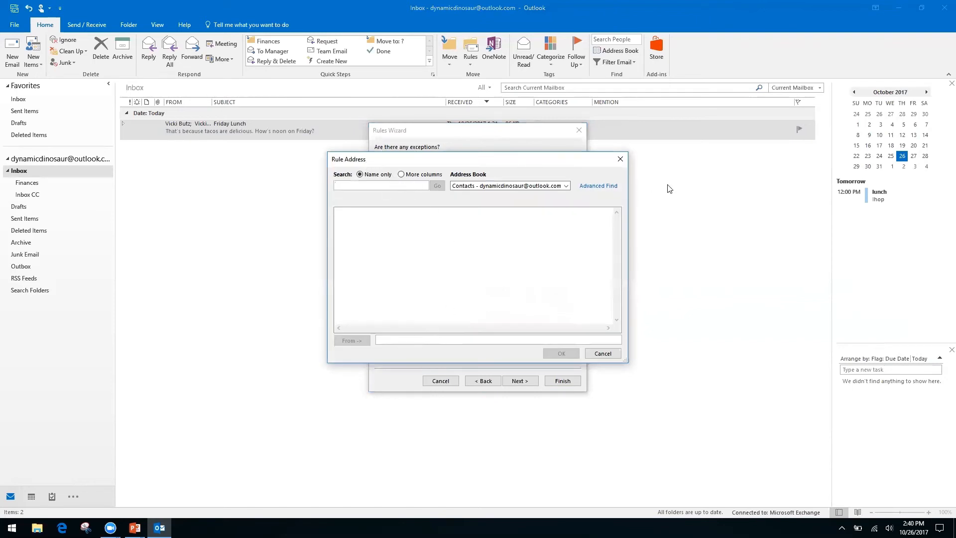
pyautogui.click(566, 187)
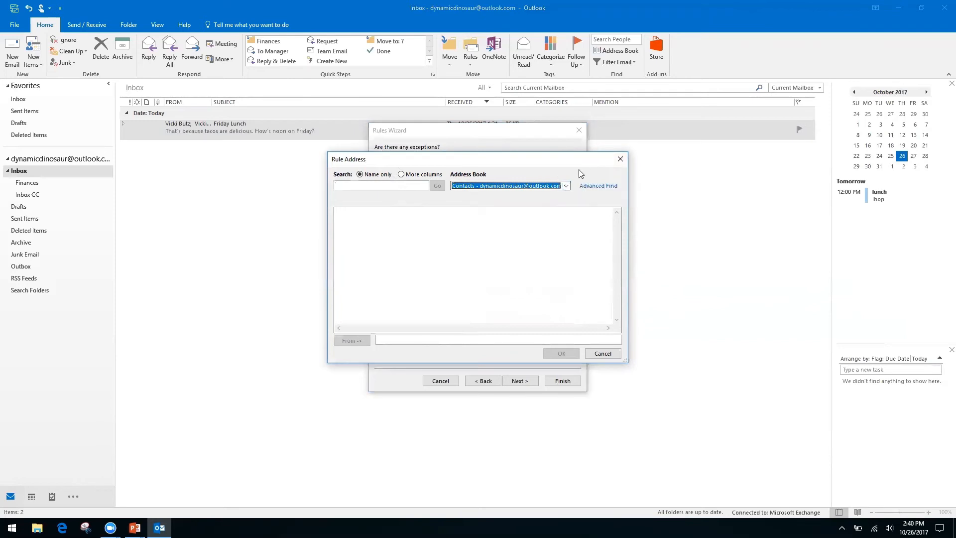
pyautogui.click(620, 159)
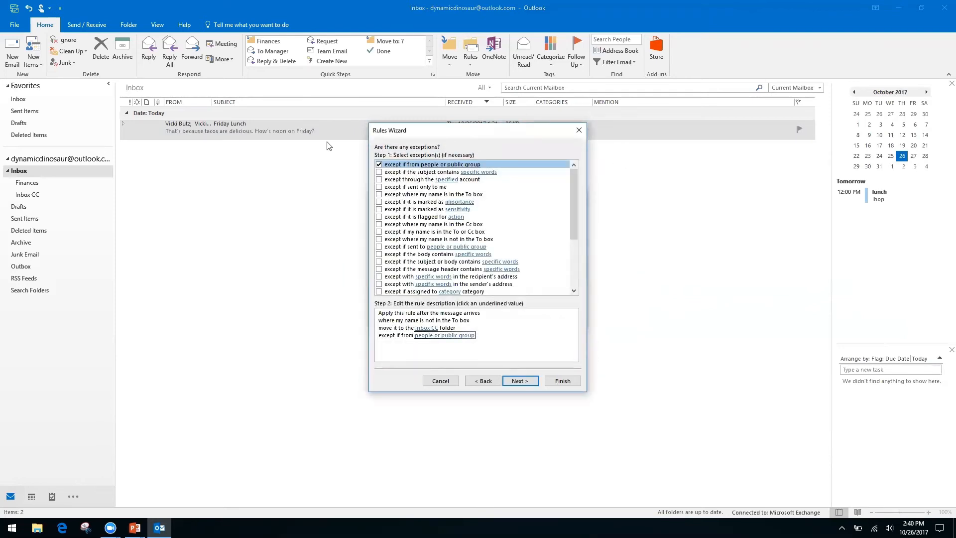
pyautogui.click(380, 165)
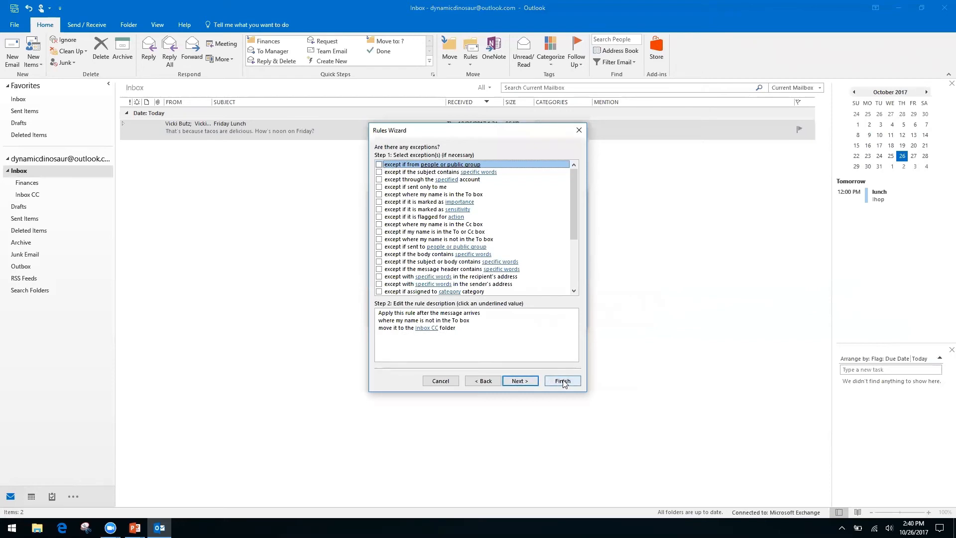
pyautogui.click(521, 382)
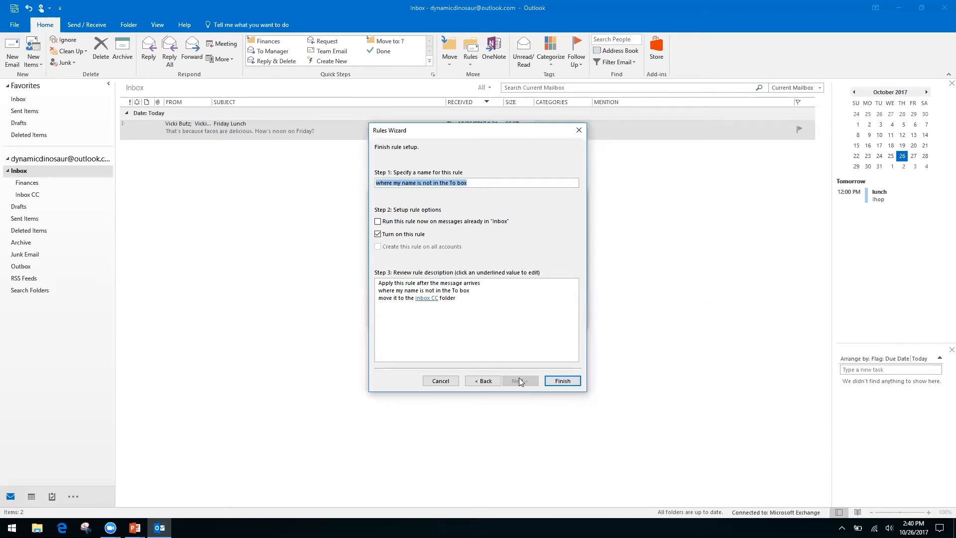
# - Have the rule also run on messages already in the Inbox, and finish it
pyautogui.click(377, 222)
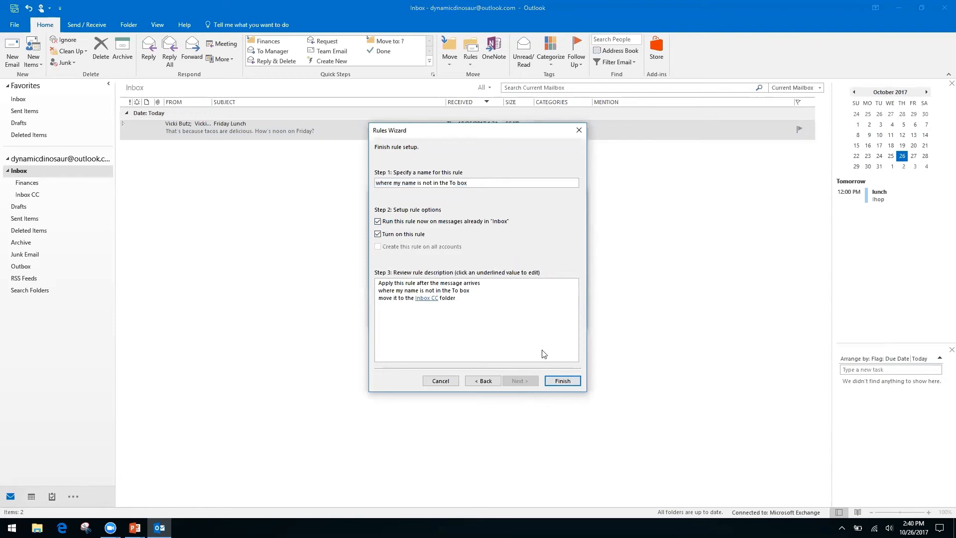
pyautogui.click(562, 382)
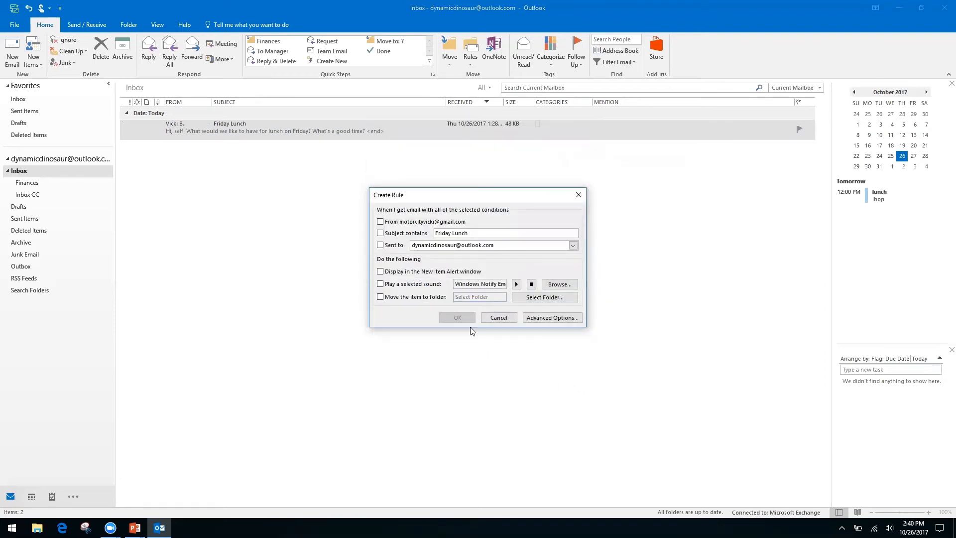
# - Close the Create Rule dialog and confirm the new rule in Manage Rules & Alerts
pyautogui.click(499, 319)
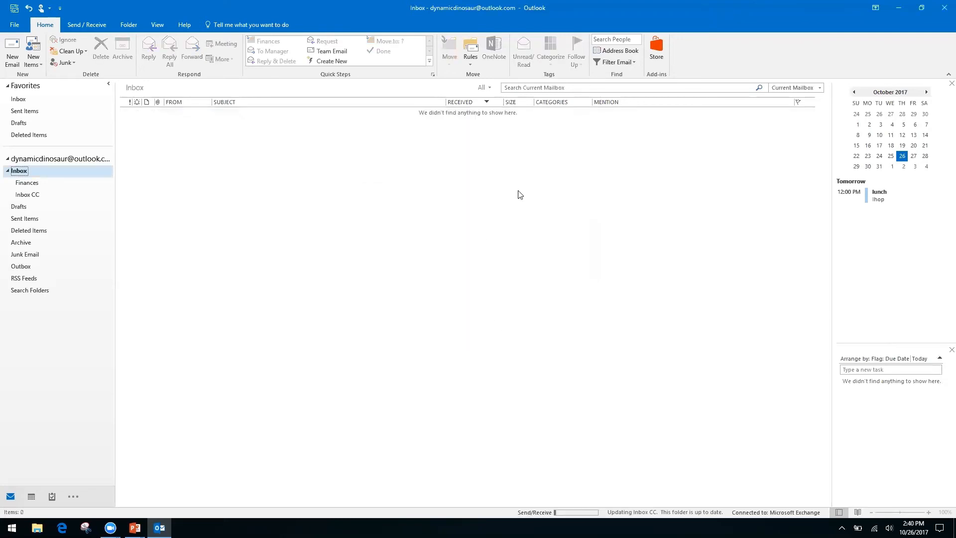
pyautogui.click(470, 64)
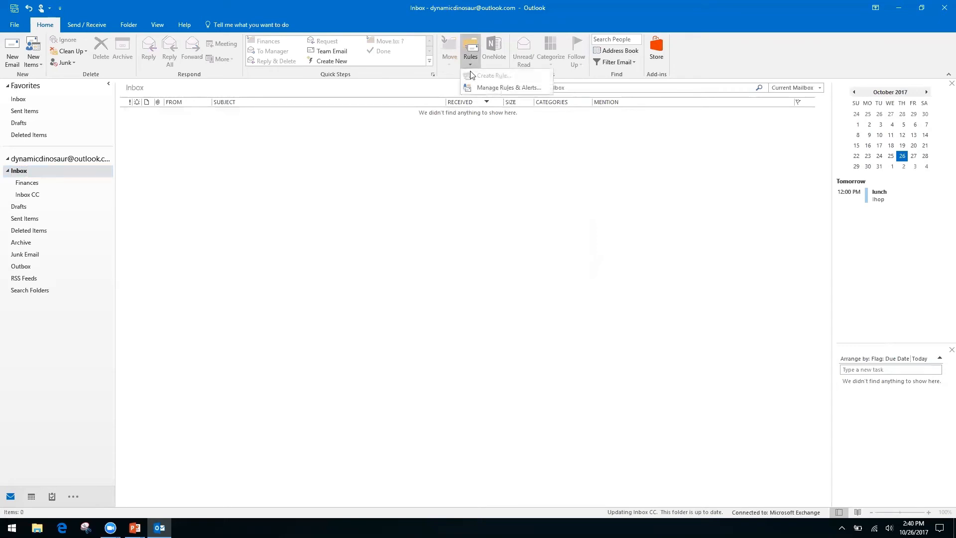
pyautogui.click(495, 88)
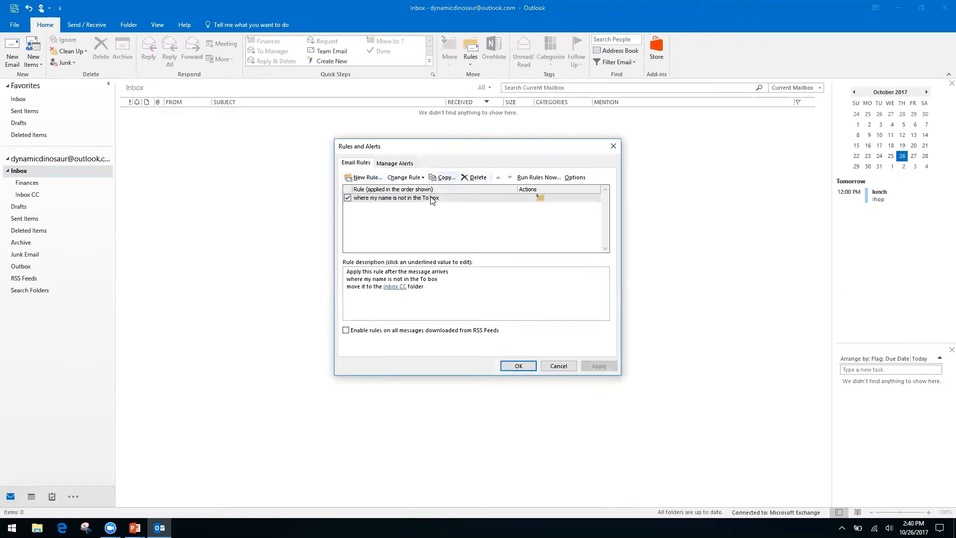
pyautogui.click(559, 367)
pyautogui.click(470, 63)
pyautogui.click(416, 157)
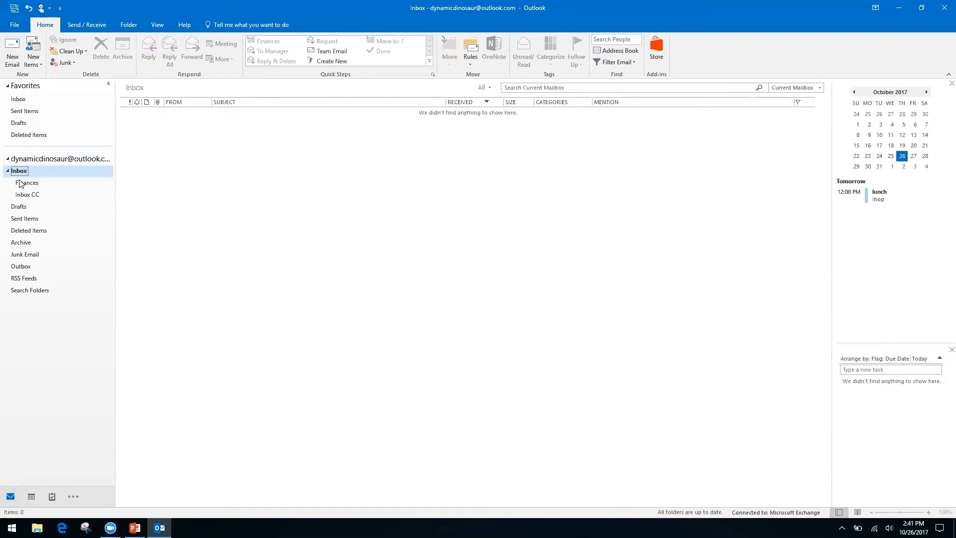
# - Open the Inbox CC subfolder under Inbox to show the two-item Re: Friday Lunch conversation
pyautogui.click(54, 159)
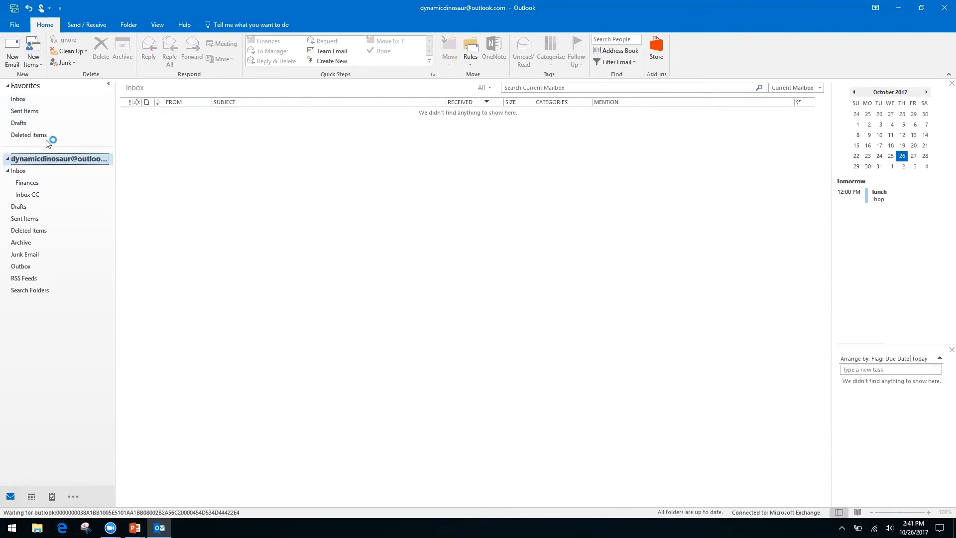
pyautogui.click(19, 99)
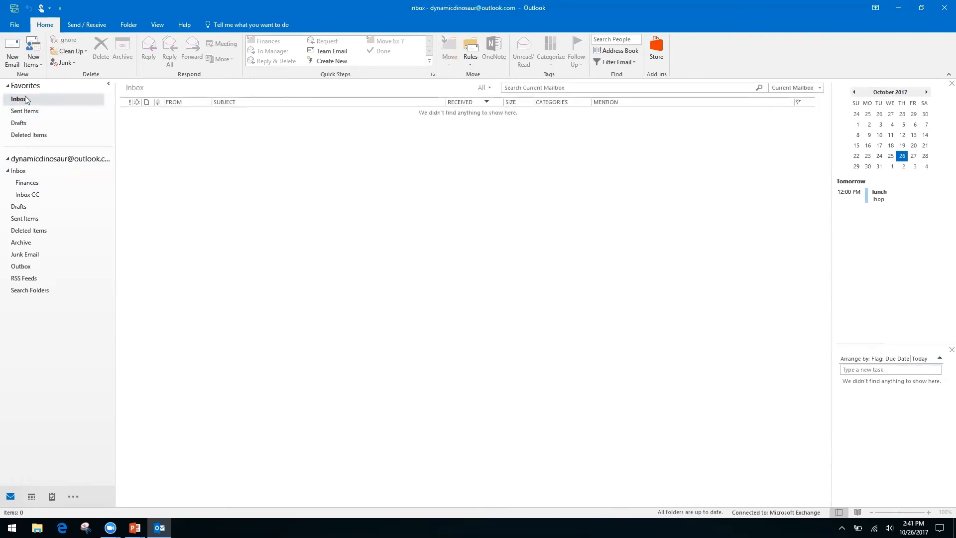
pyautogui.click(18, 170)
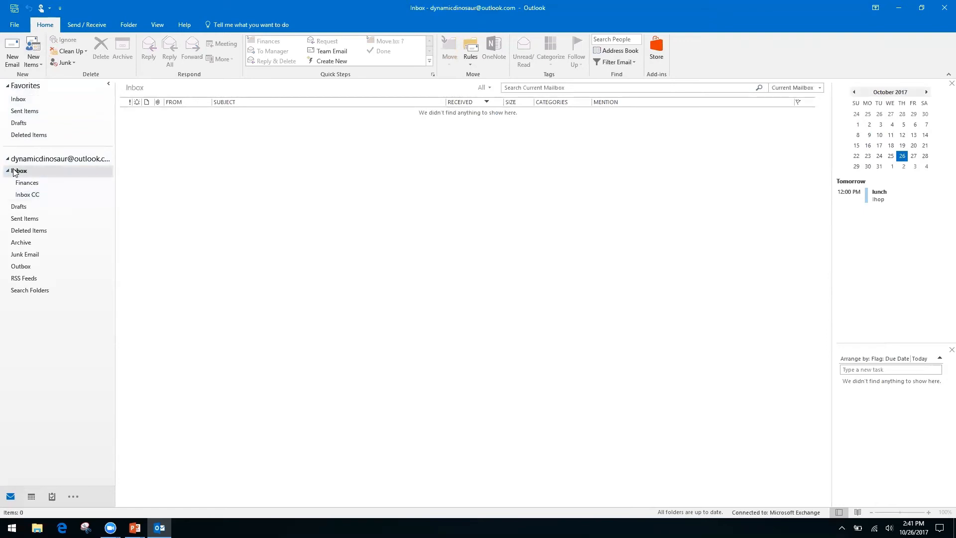
pyautogui.click(24, 197)
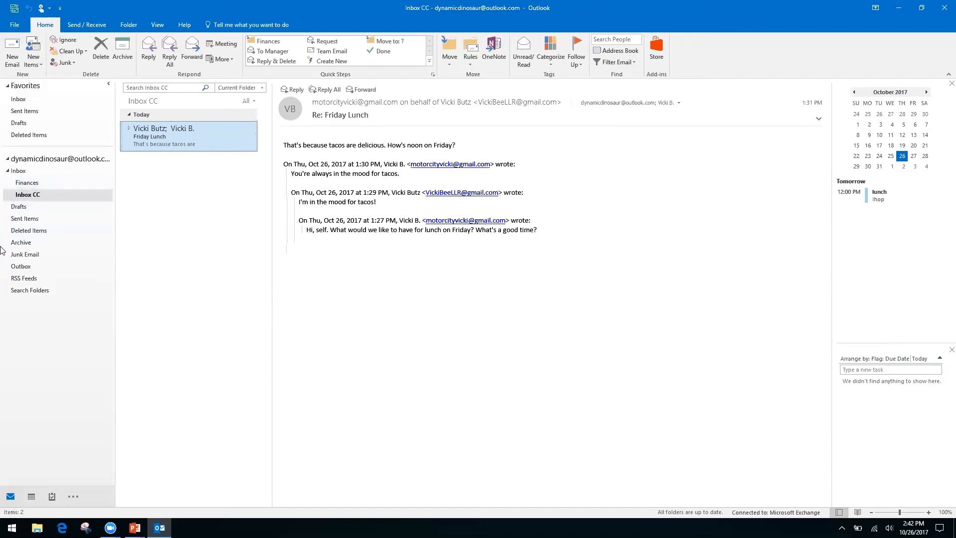
pyautogui.rightClick(31, 291)
pyautogui.click(45, 349)
# - Choose New Search Folder from the Search Folders context menu
pyautogui.rightClick(31, 290)
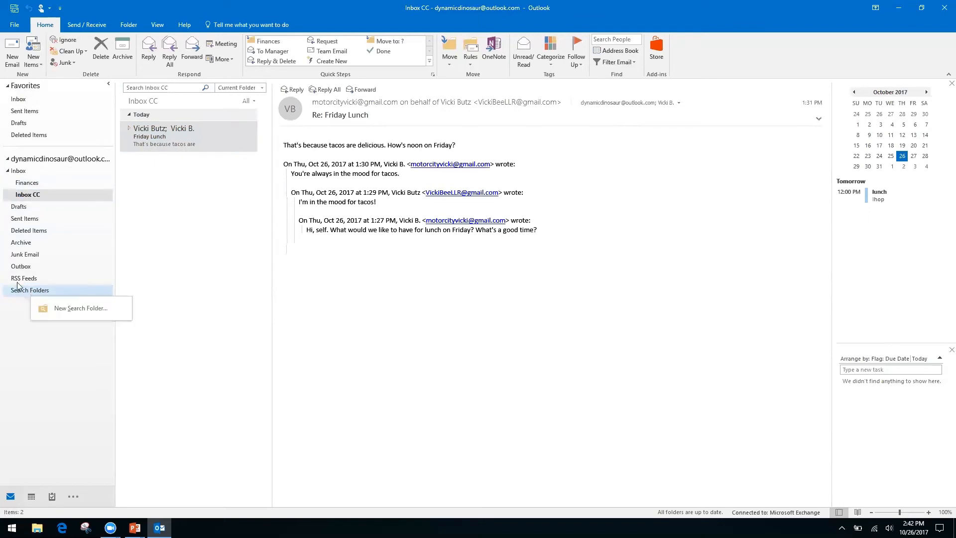
pyautogui.click(10, 314)
pyautogui.rightClick(64, 293)
pyautogui.click(68, 298)
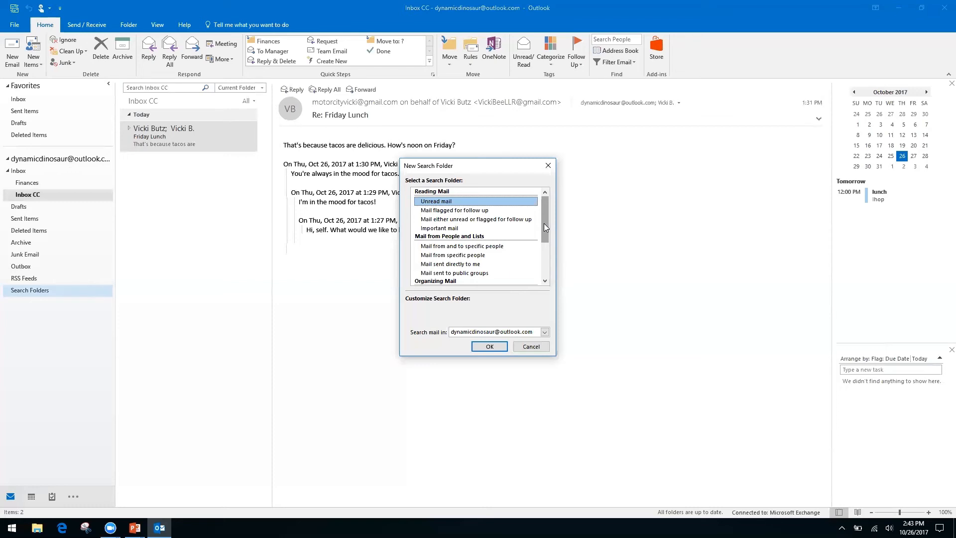
# - Select the 'Create a custom Search Folder' template in the New Search Folder list
pyautogui.click(444, 255)
pyautogui.click(445, 264)
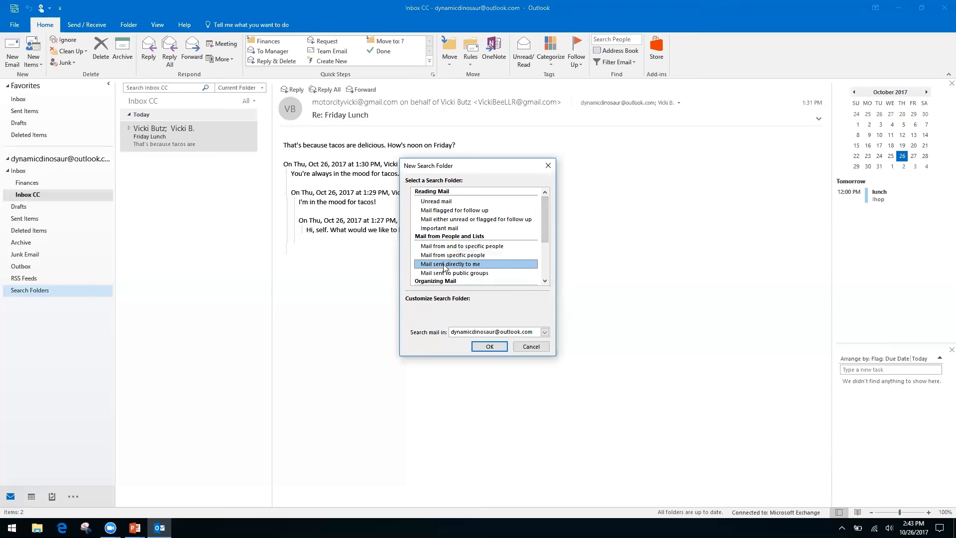
pyautogui.moveTo(543, 223); pyautogui.dragTo(543, 270)
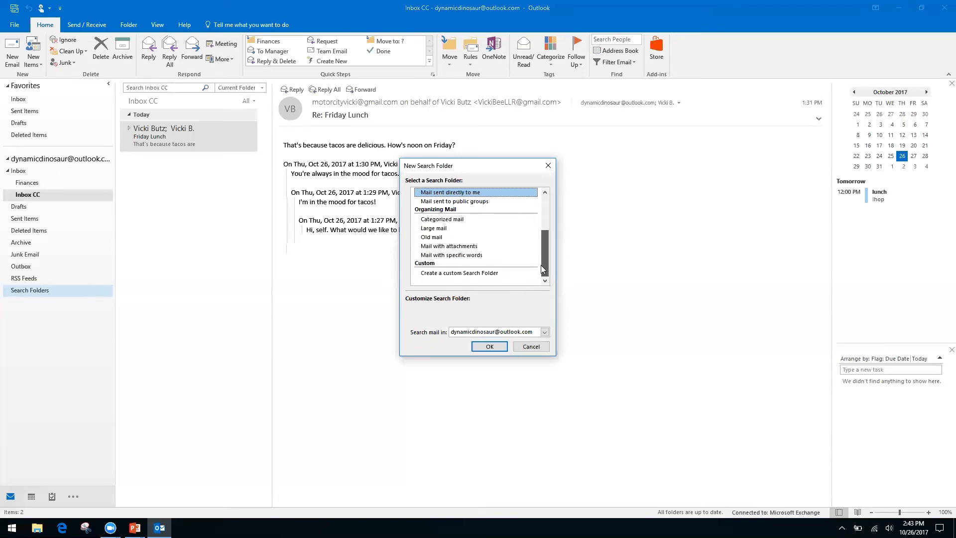
pyautogui.click(496, 273)
pyautogui.click(450, 321)
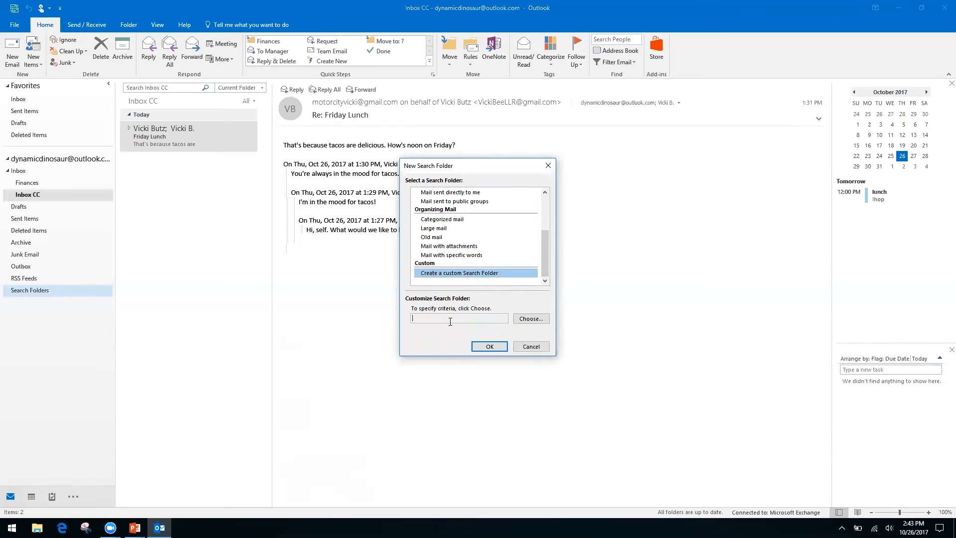
# - Name the custom search folder 'Invoices from Client A' and accept it without criteria
pyautogui.click(529, 319)
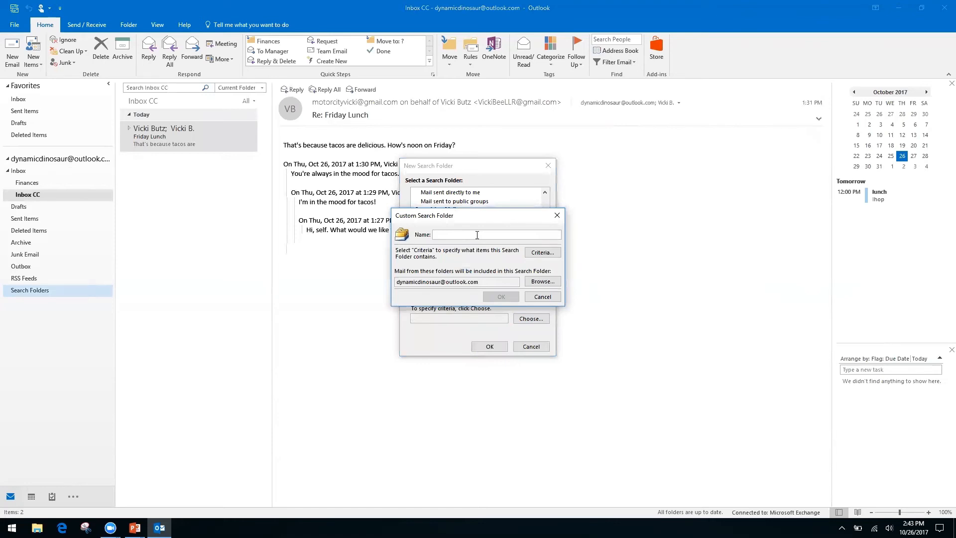
pyautogui.write('Invoices from Client A')
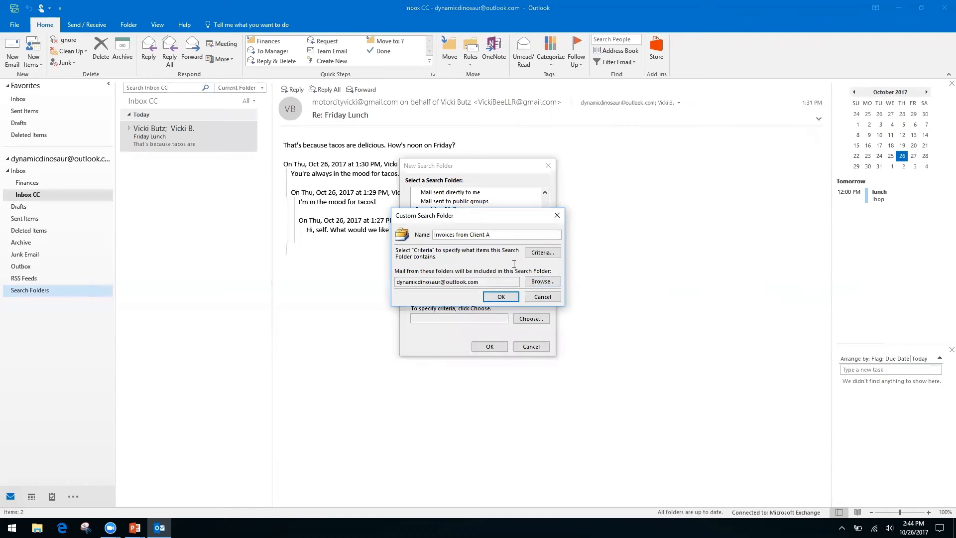
pyautogui.click(502, 298)
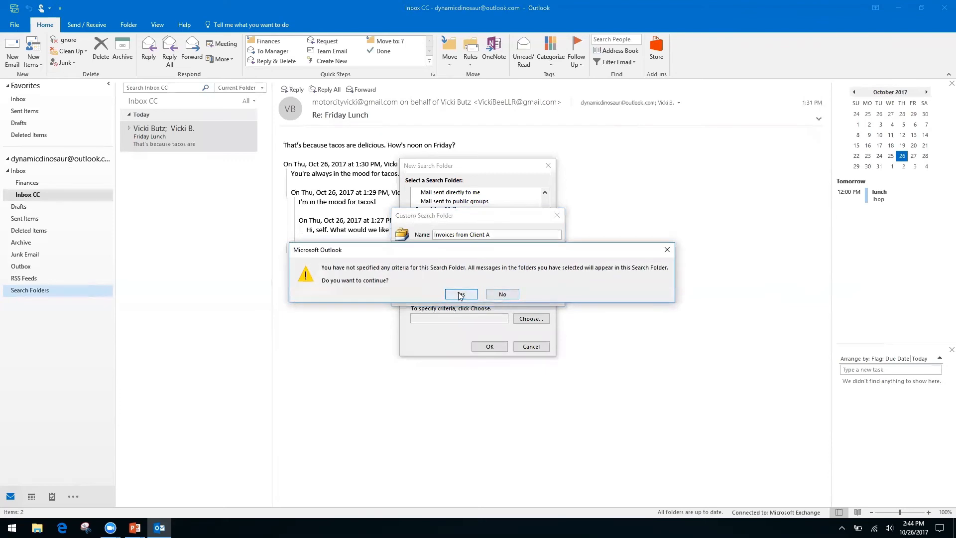
pyautogui.click(461, 294)
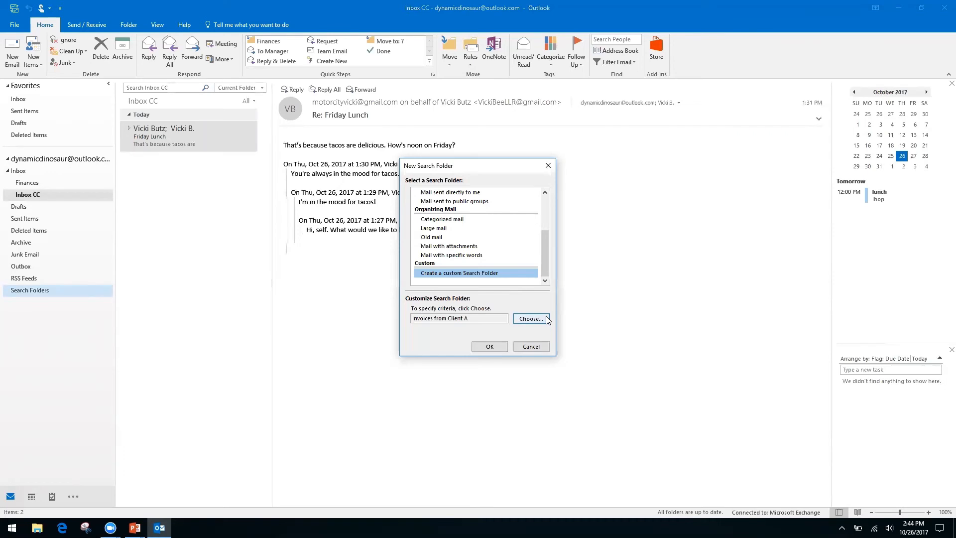
# - Create the 'Invoices from Client A' search folder and view its 7 gathered items
pyautogui.click(490, 346)
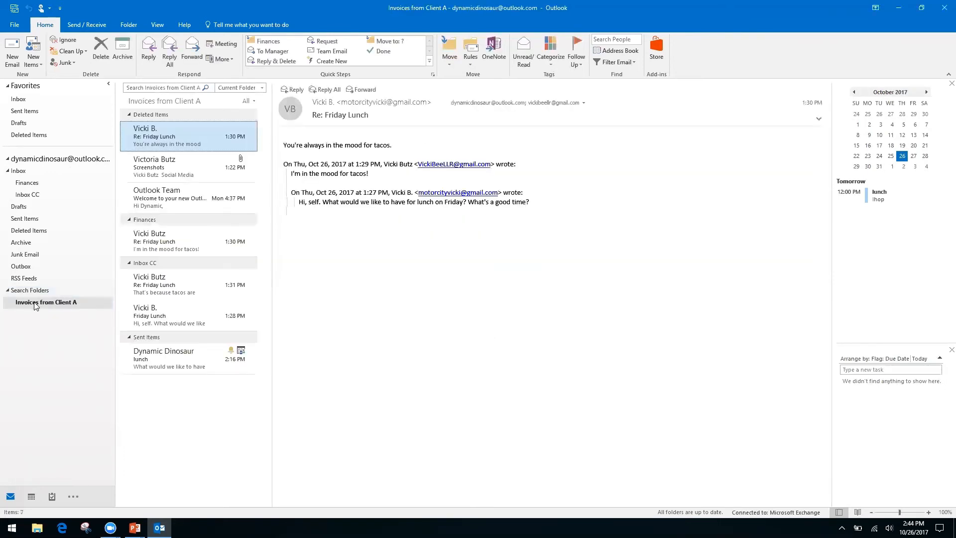
pyautogui.click(53, 306)
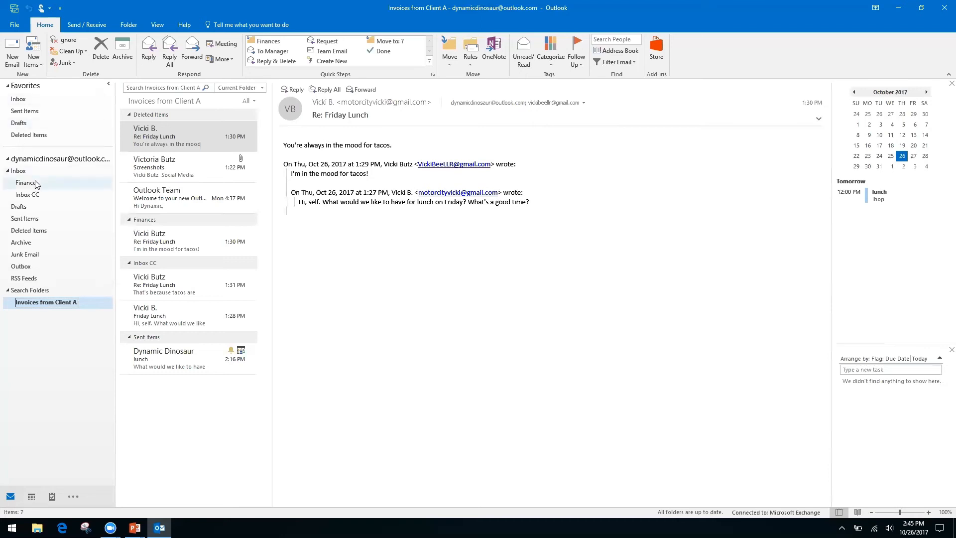
# - Check the empty Inbox, then return to Inbox CC with the Friday Lunch conversation
pyautogui.click(33, 199)
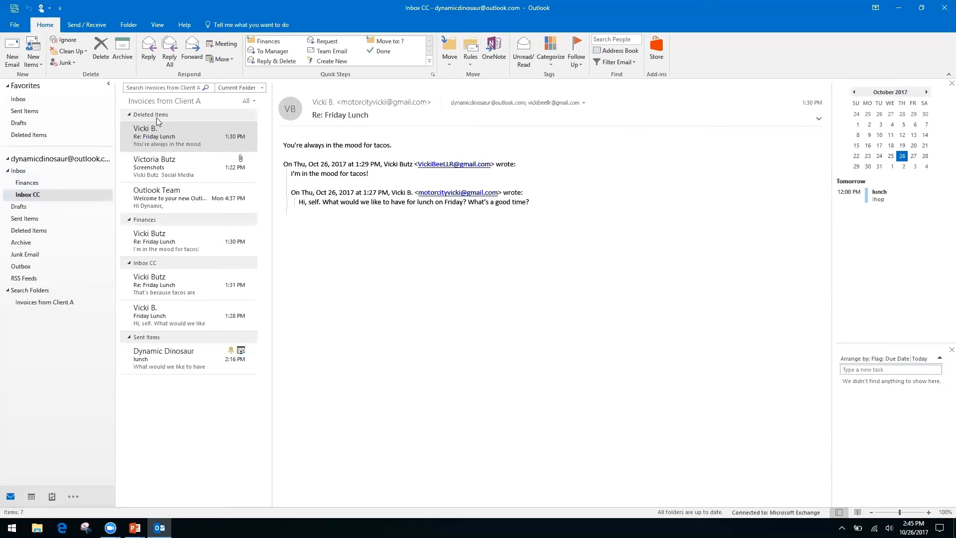
pyautogui.click(160, 86)
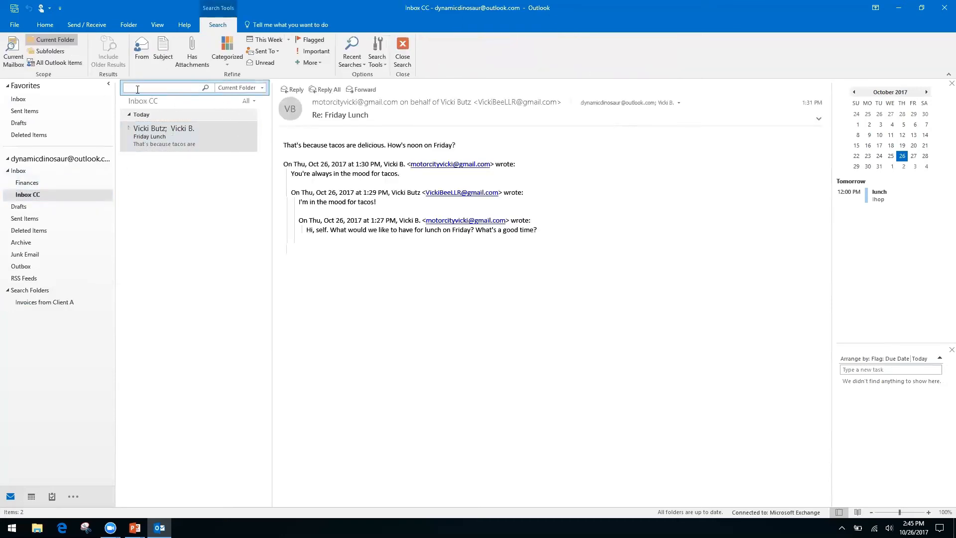
pyautogui.click(19, 171)
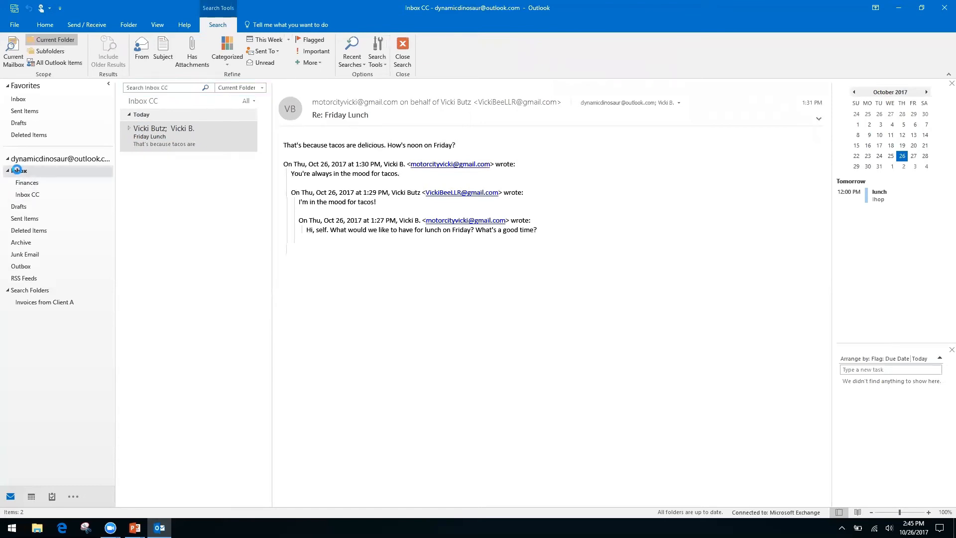
pyautogui.click(34, 195)
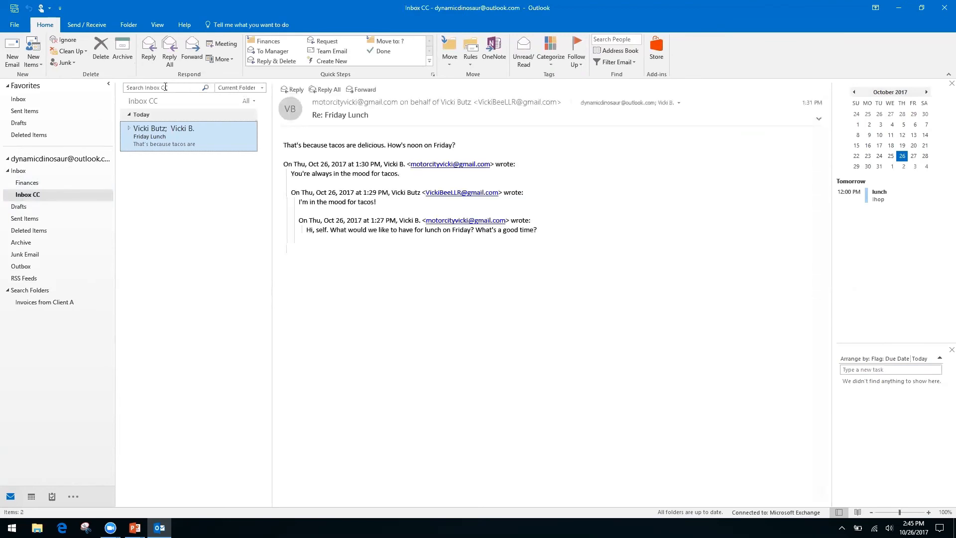
# - Dismiss the search box edit menu and switch to the running PowerPoint slide show
pyautogui.rightClick(171, 89)
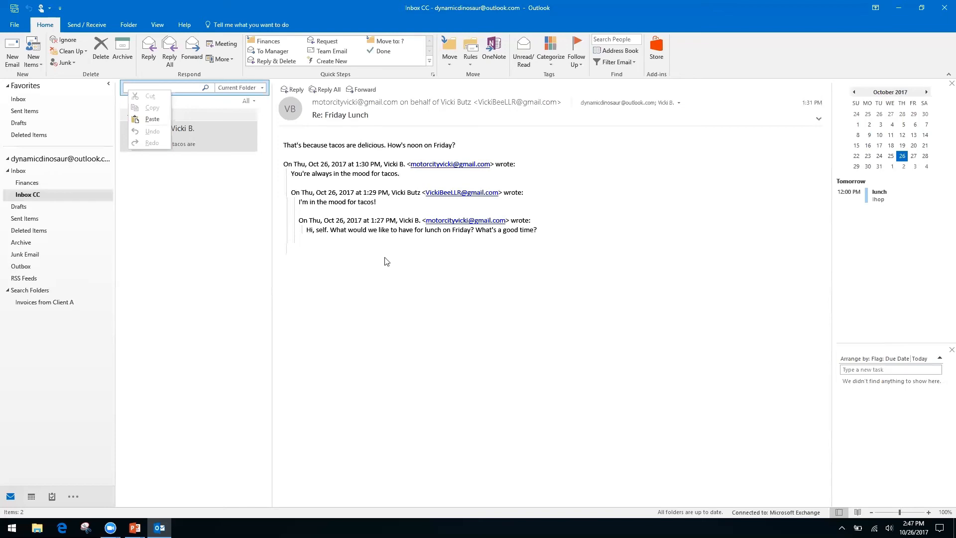
pyautogui.click(381, 317)
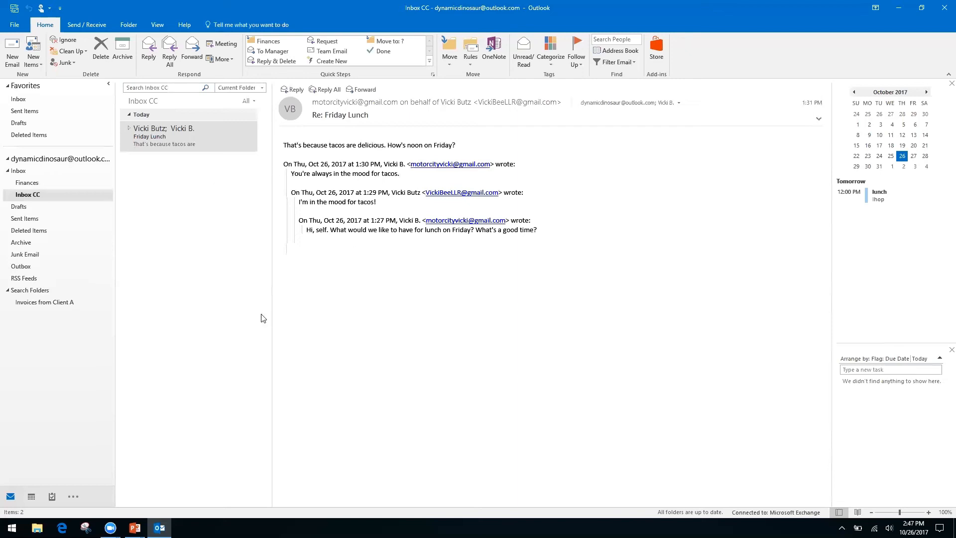
pyautogui.hotkey('alt', 'Tab')
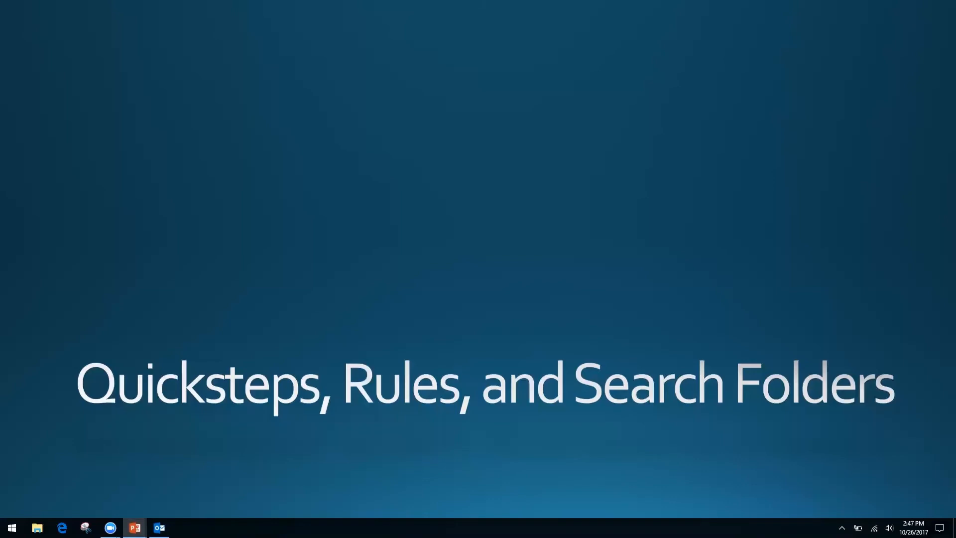
# - Advance the slide show to 'Forms, Templates, and Quick Parts' and return to Outlook
pyautogui.press('Right')
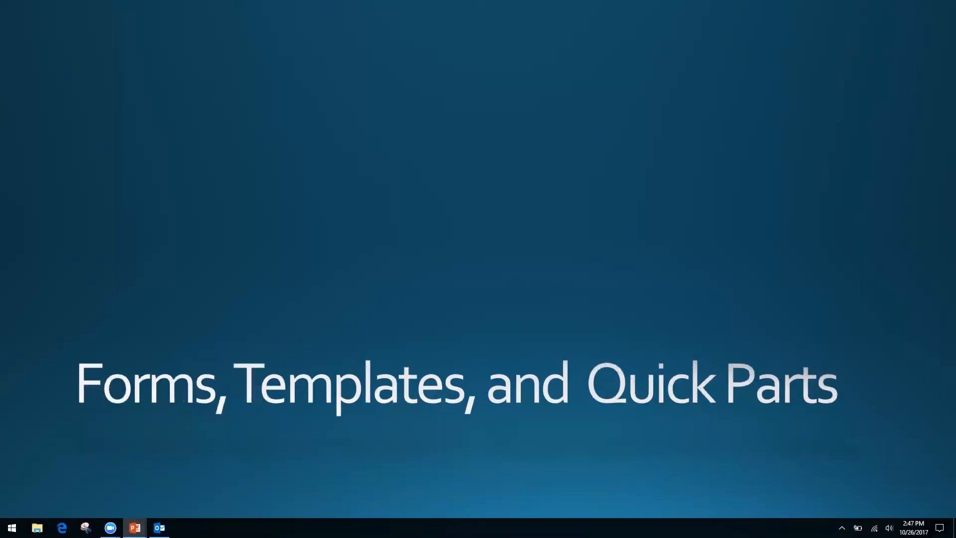
pyautogui.hotkey('alt', 'Tab')
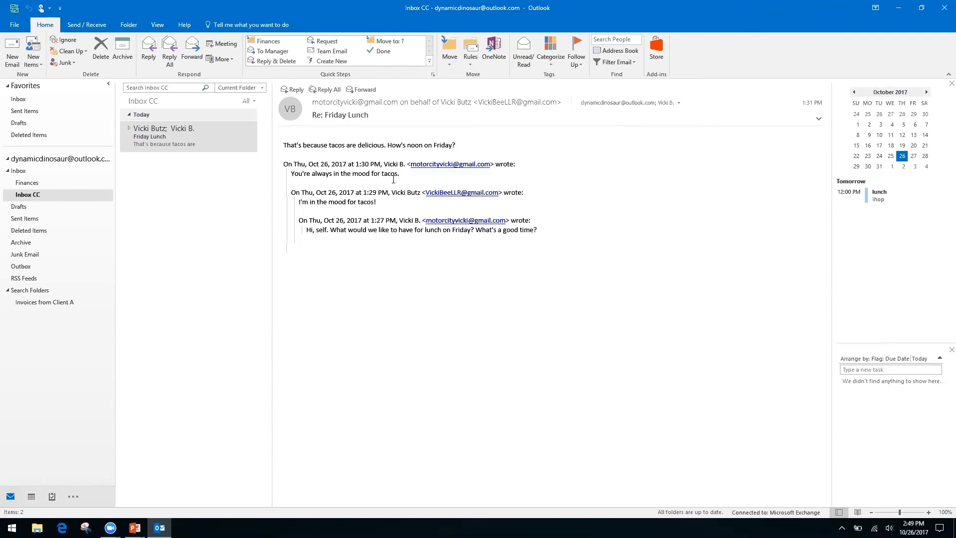
# - Select the Friday Lunch message, then open and dismiss the shortcut menu on its text
pyautogui.click(162, 140)
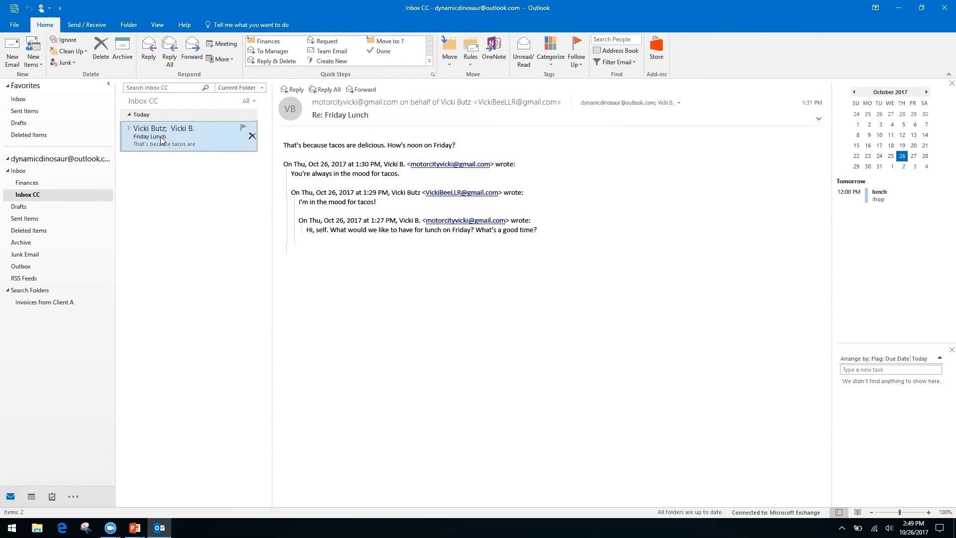
pyautogui.rightClick(367, 229)
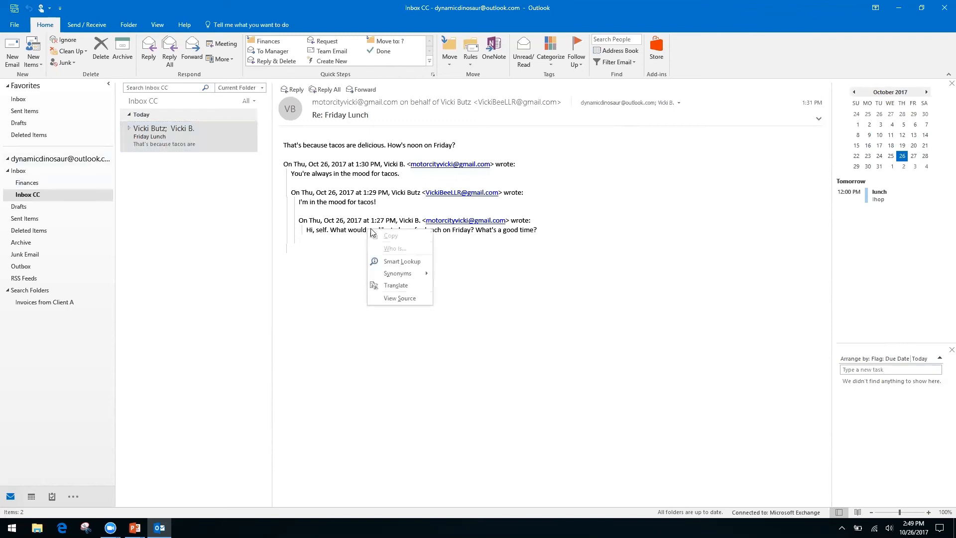
pyautogui.rightClick(326, 222)
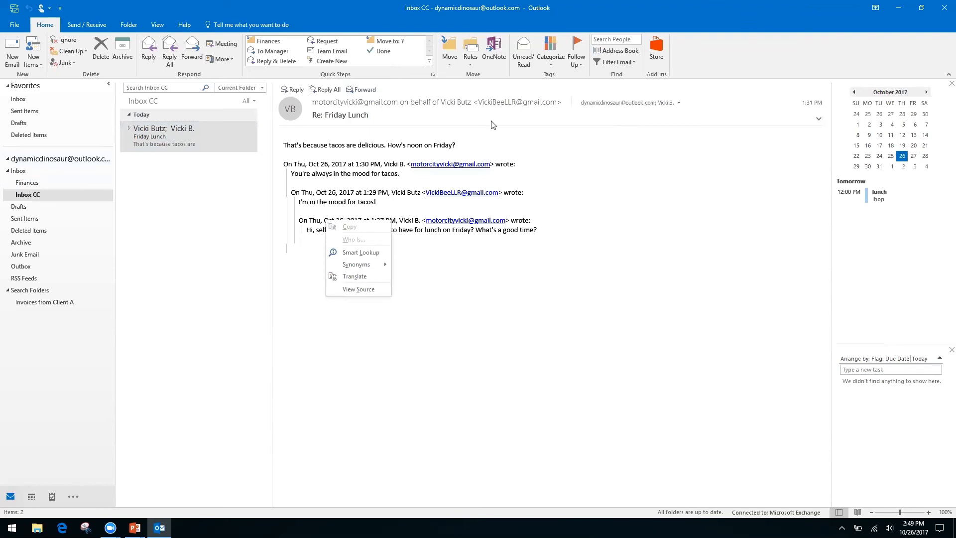
pyautogui.click(700, 57)
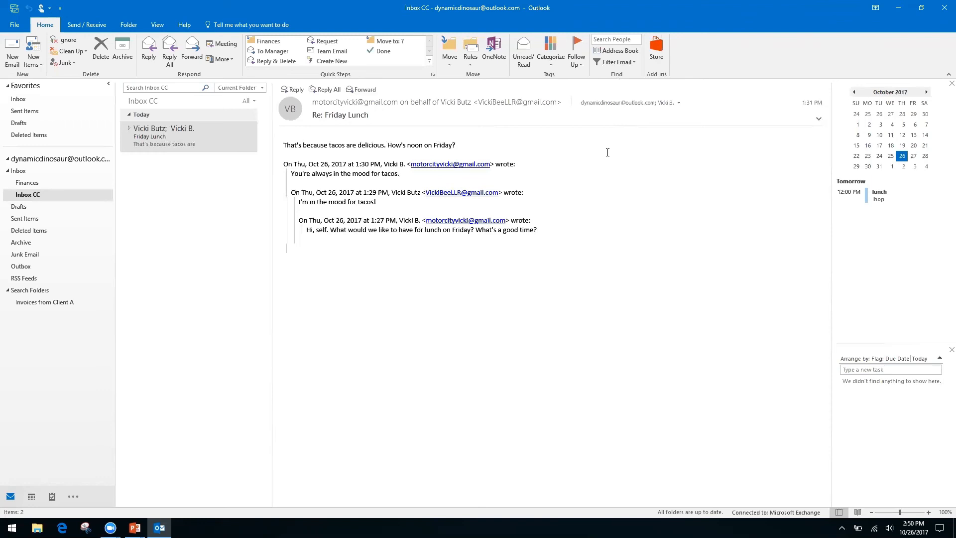
# - Start a new email with the subject 'Monthly Report'
pyautogui.click(12, 50)
pyautogui.click(95, 205)
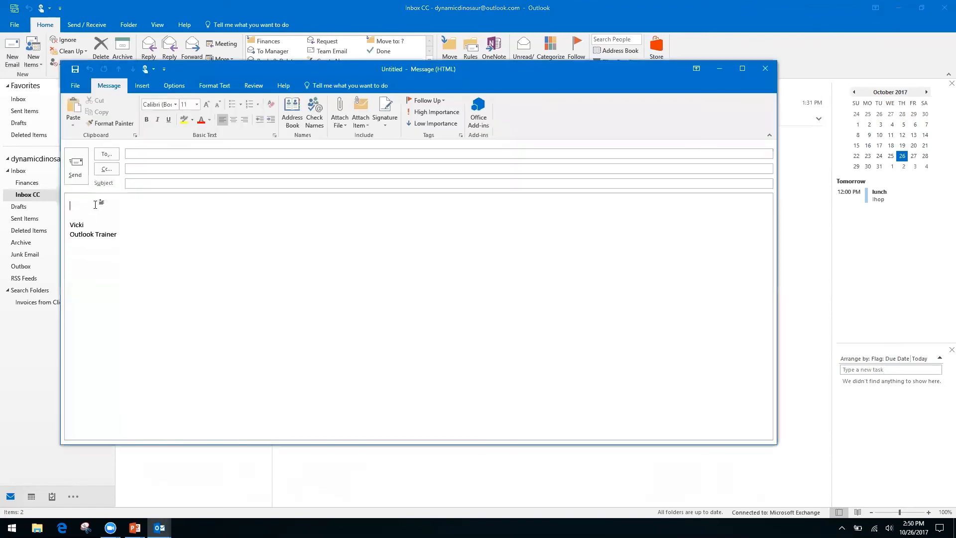
pyautogui.click(166, 183)
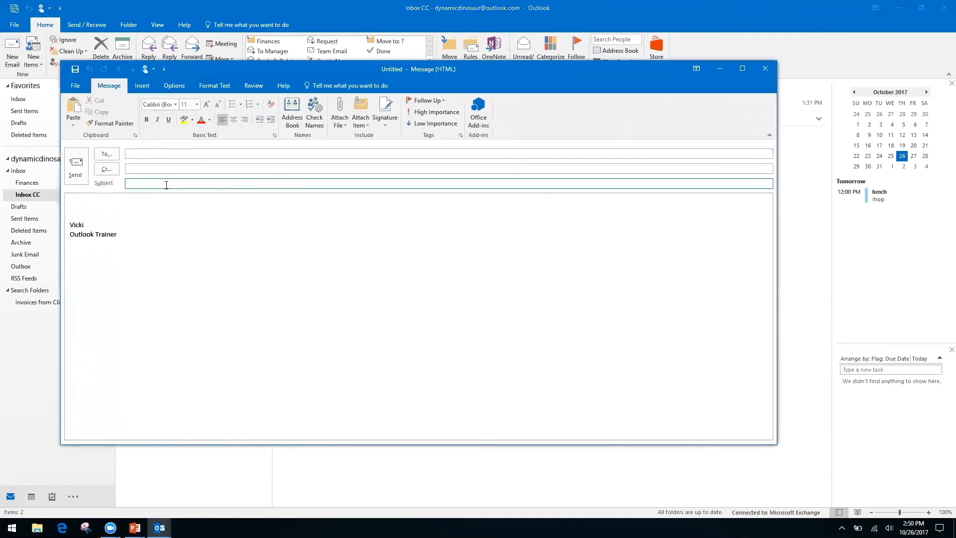
pyautogui.write('Monthly Report')
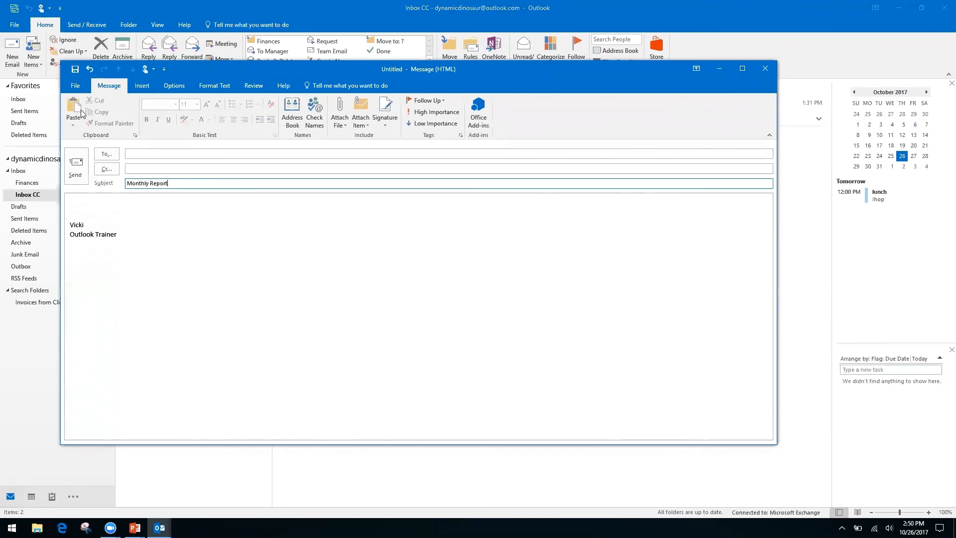
# - Write 'Month' and 'Date' lines, then 'Information, see spreadsheet' in the body
pyautogui.click(95, 202)
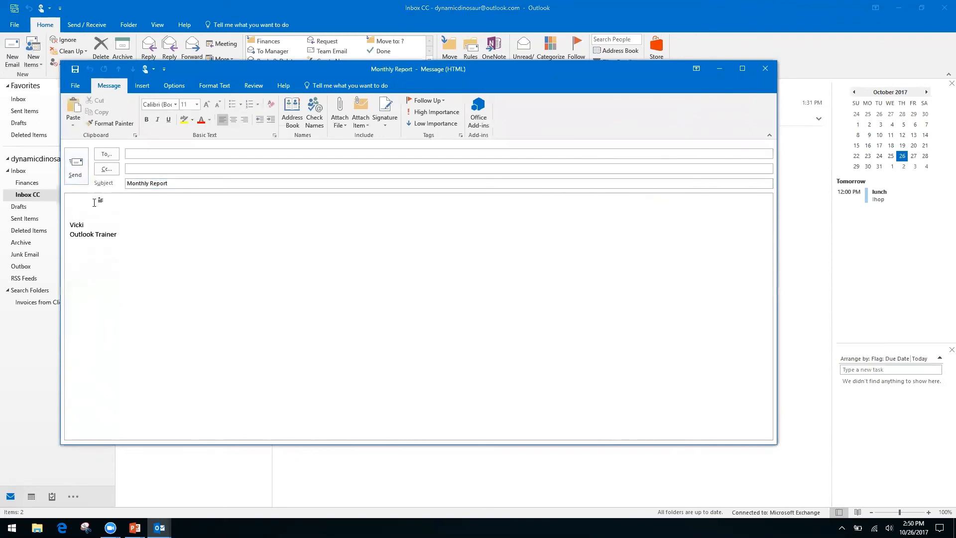
pyautogui.write('Month')
pyautogui.press('Return')
pyautogui.write('Date')
pyautogui.press('Return')
pyautogui.press('Return')
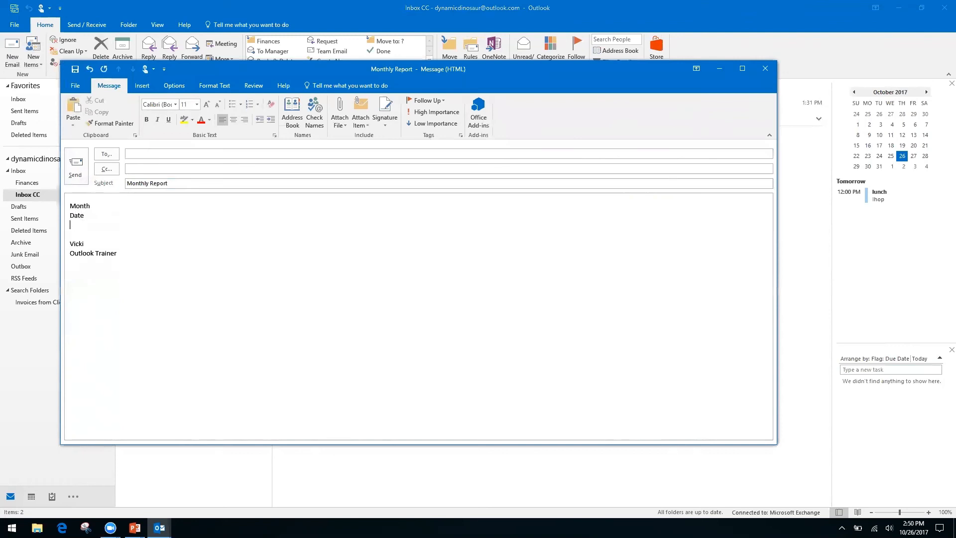
pyautogui.write('In')
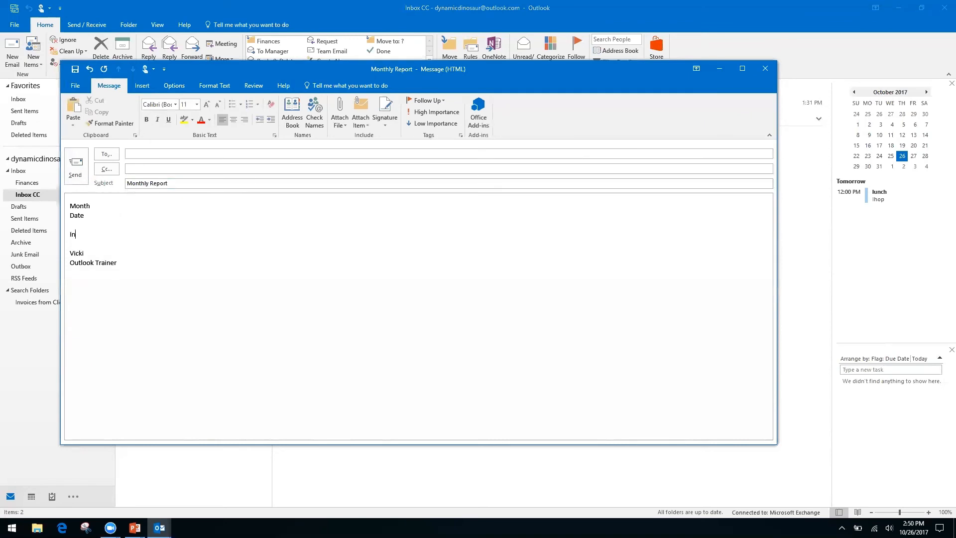
pyautogui.write('formation, see spreadsheet')
pyautogui.click(73, 88)
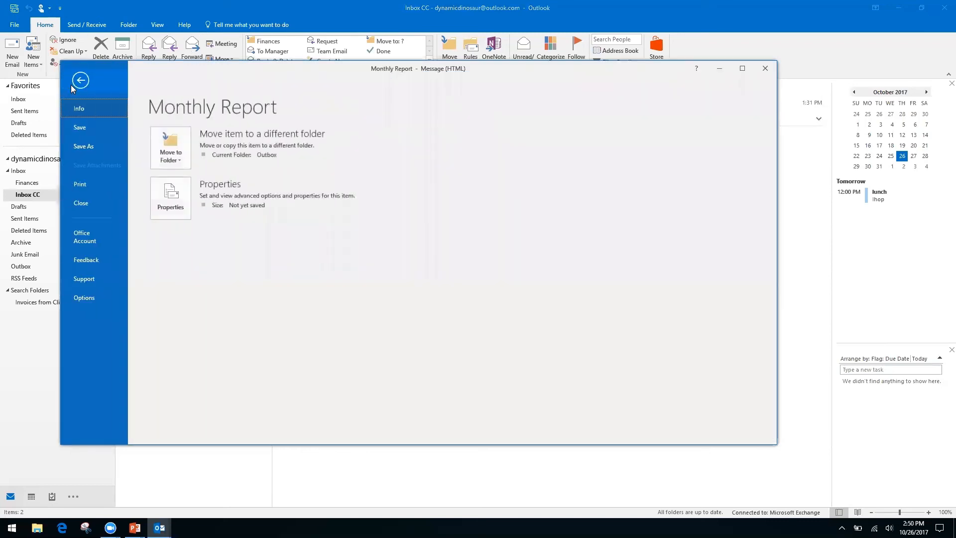
pyautogui.click(87, 145)
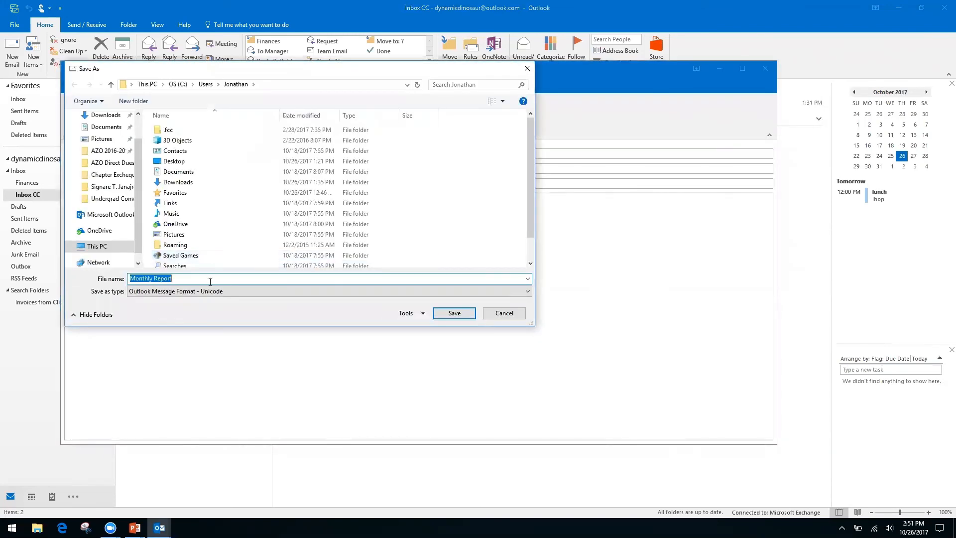
pyautogui.click(506, 294)
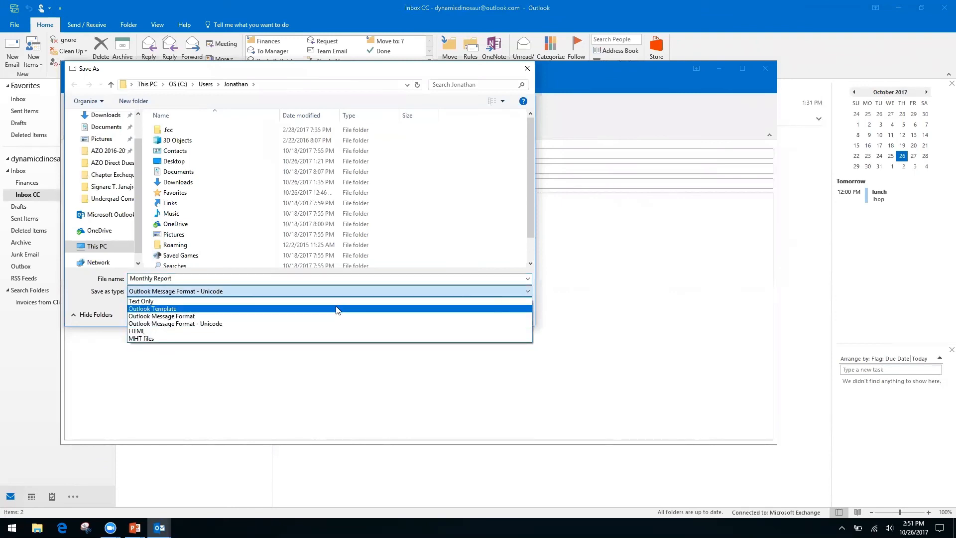
pyautogui.click(160, 330)
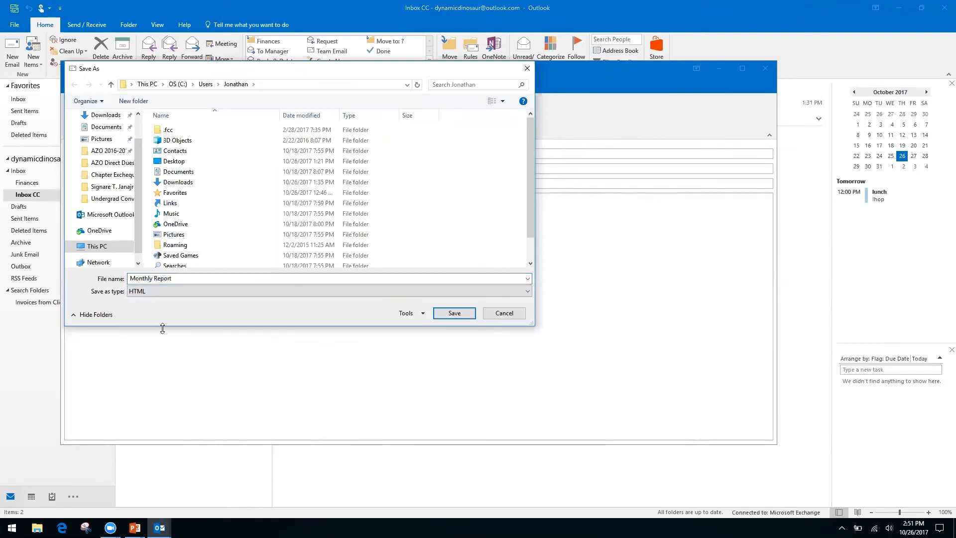
pyautogui.click(504, 313)
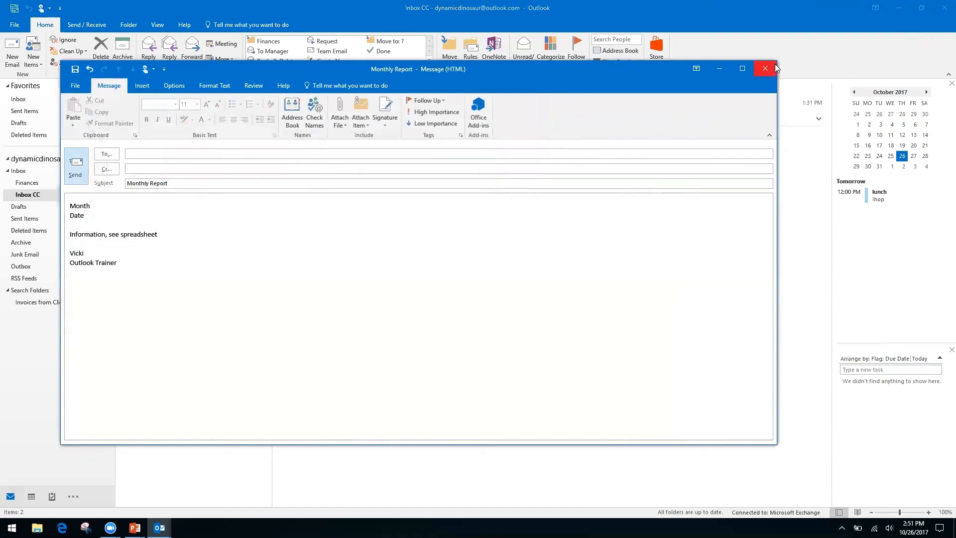
# - Discard the Monthly Report draft unsaved and advance PowerPoint to the 'How to Speed Up Outlook Search' slide
pyautogui.click(762, 72)
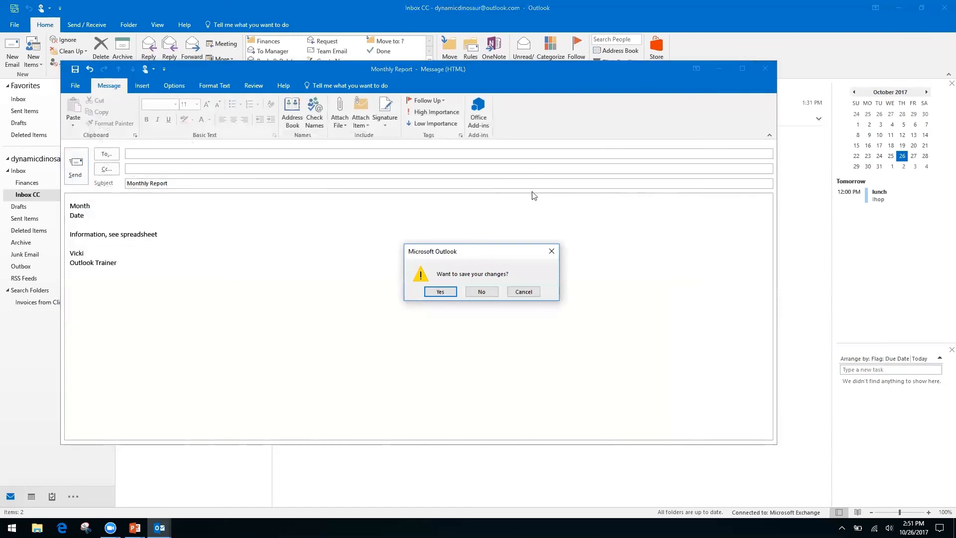
pyautogui.click(481, 292)
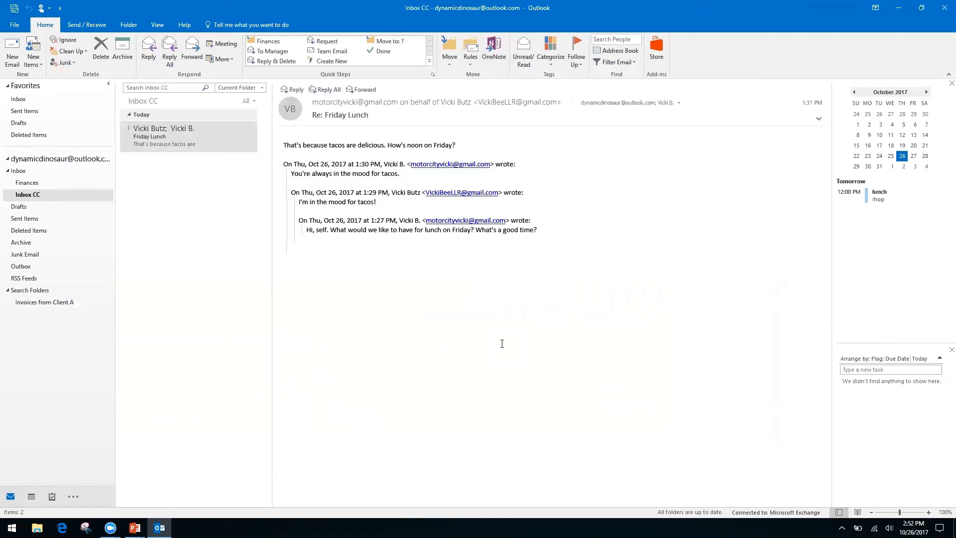
pyautogui.hotkey('alt', 'Tab')
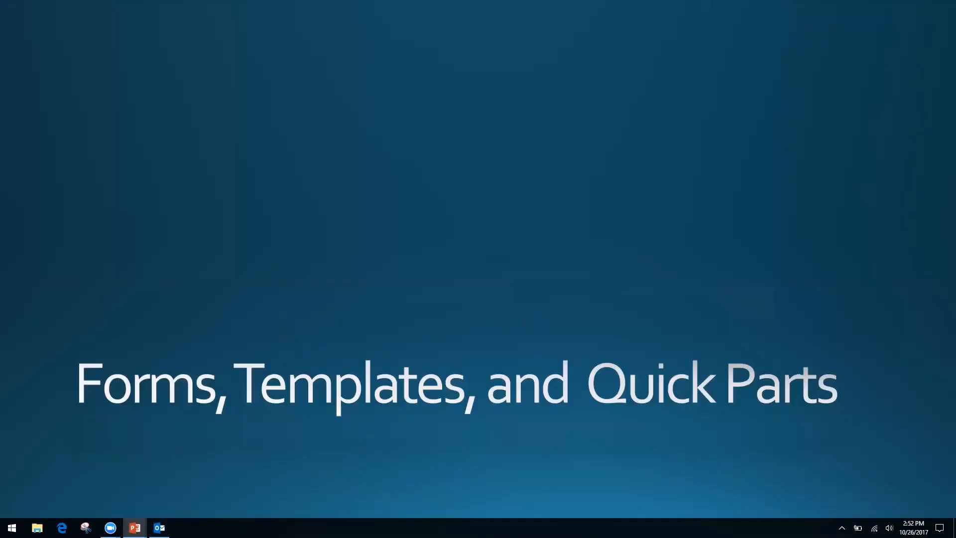
pyautogui.press('Right')
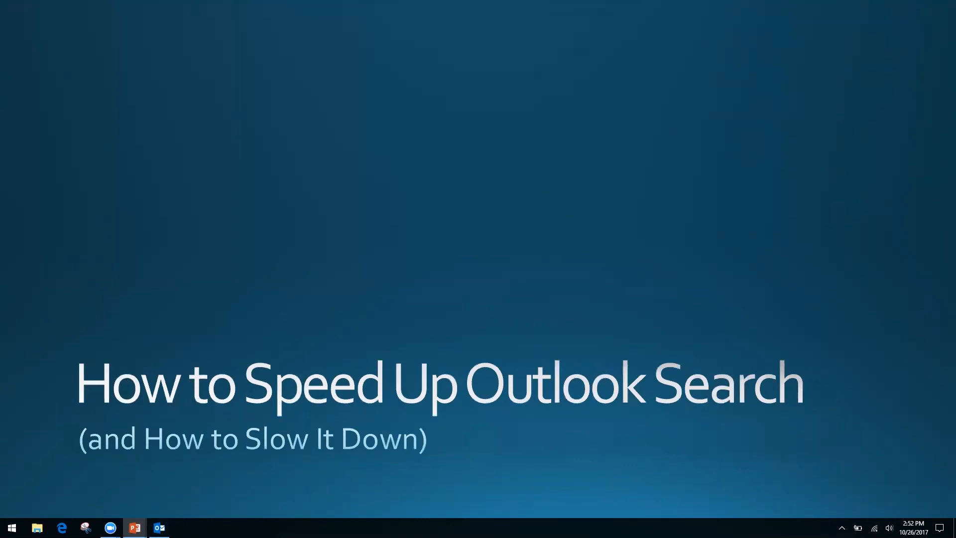